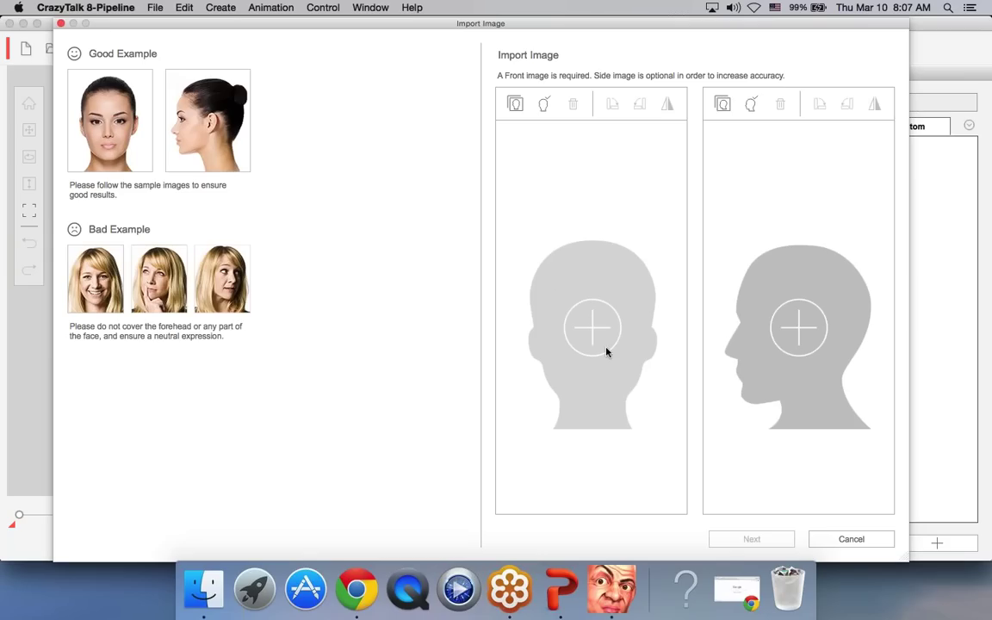
Load the front-facing portrait JPG as the front image and proceed to feature-point marking
{"action": "left_click", "coordinate": [518, 106]}
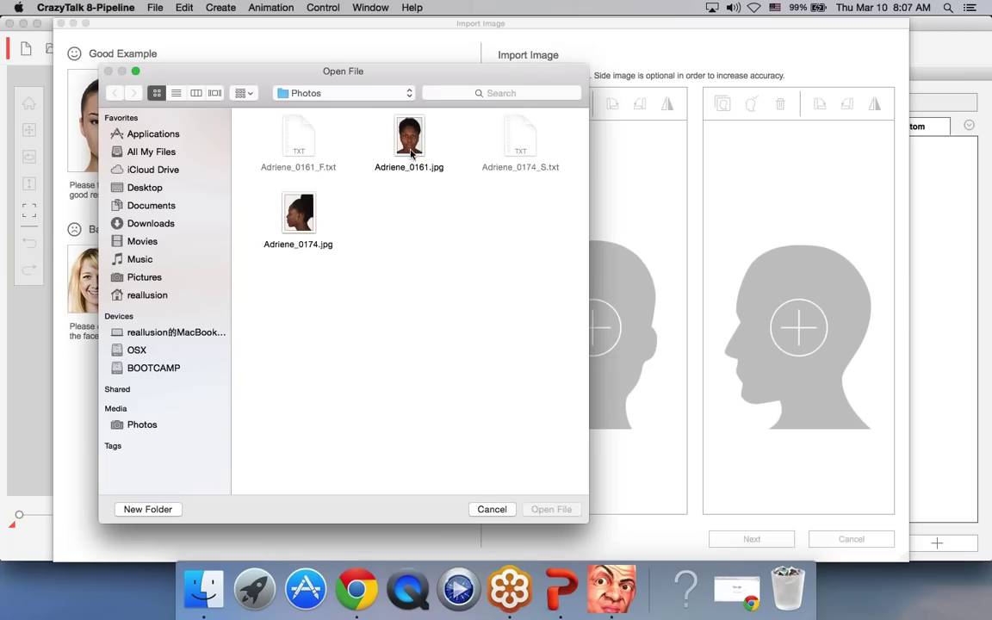
{"action": "left_click", "coordinate": [411, 153]}
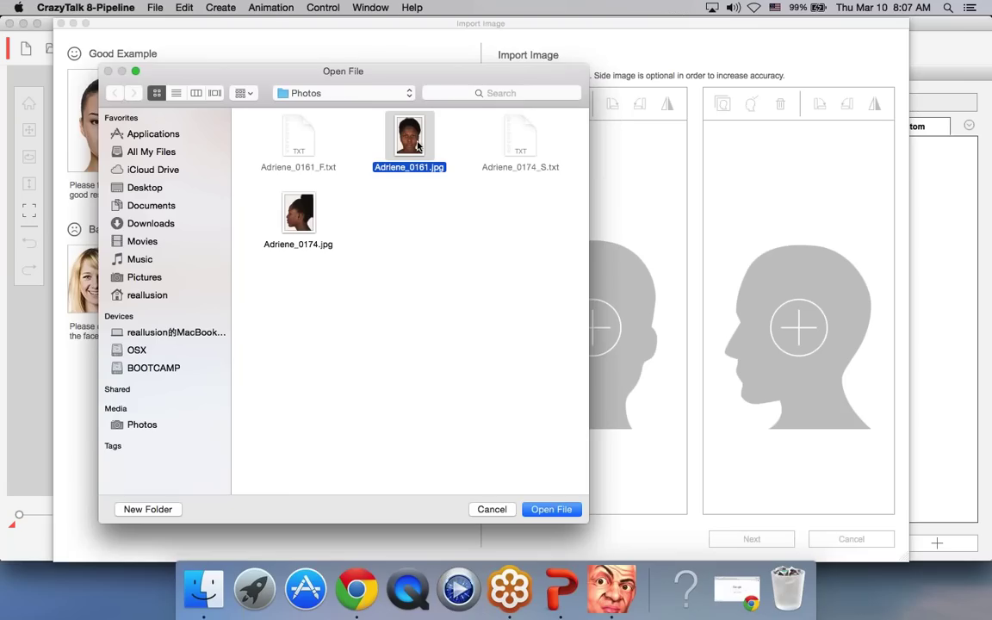
{"action": "left_click", "coordinate": [551, 509]}
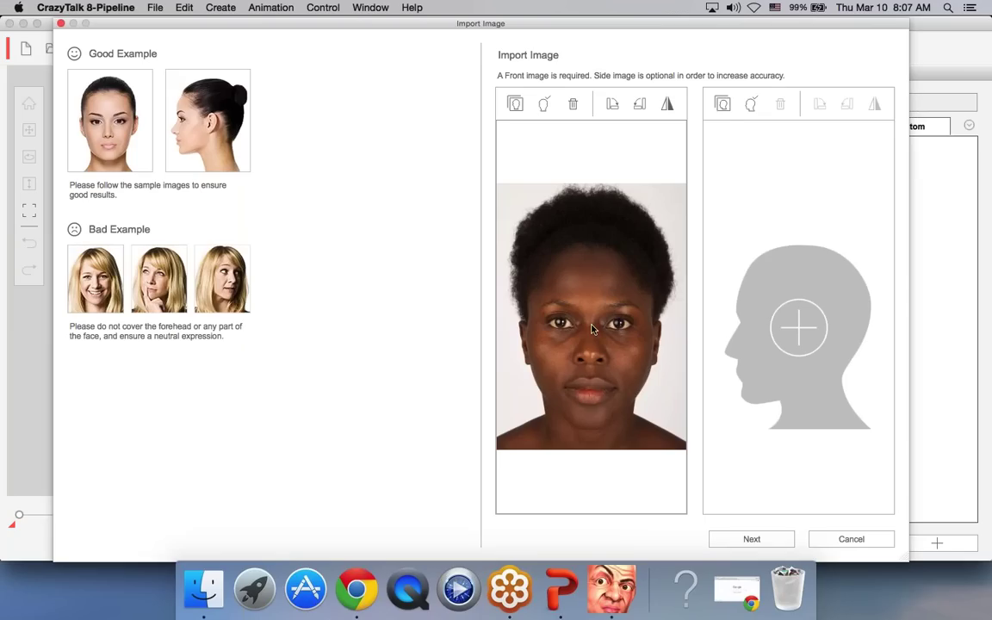
{"action": "left_click", "coordinate": [742, 539]}
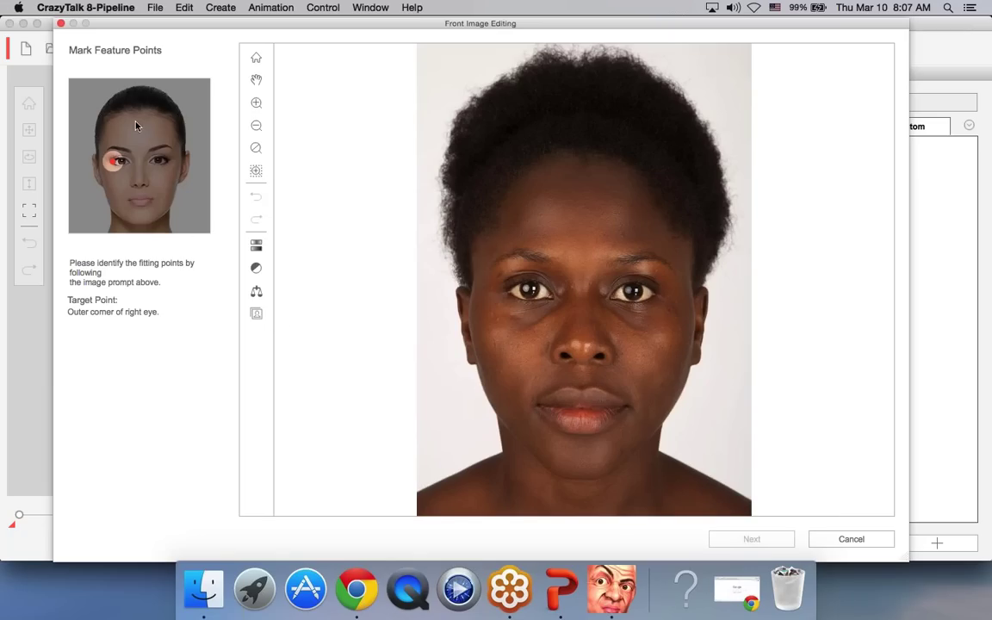
Mark the four eye corners, the nose tip, and the right, centre and left mouth points
{"action": "left_click", "coordinate": [508, 293]}
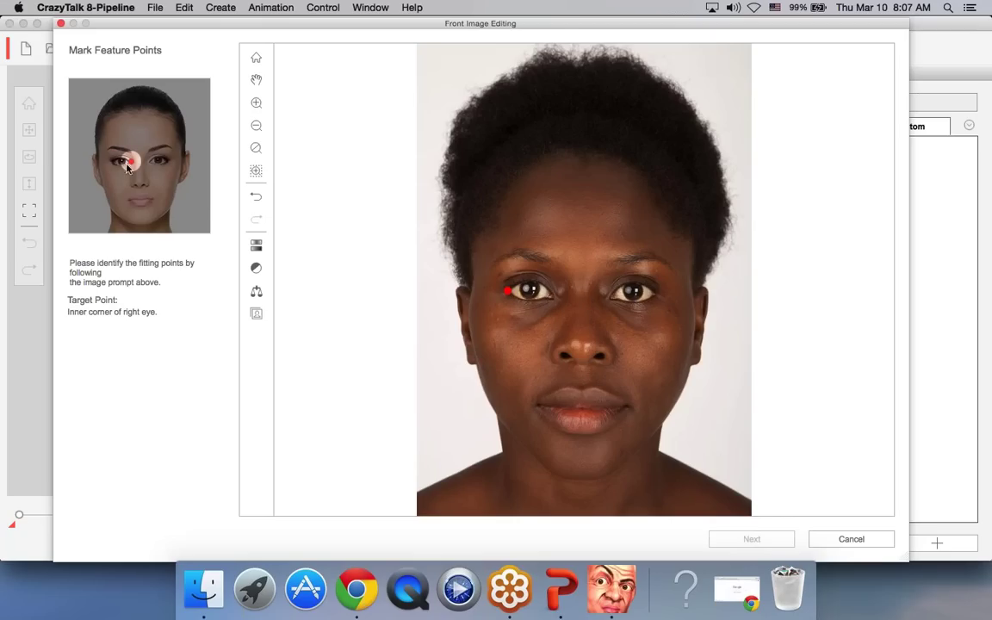
{"action": "left_click", "coordinate": [552, 297]}
{"action": "left_click", "coordinate": [611, 298]}
{"action": "left_click", "coordinate": [656, 295]}
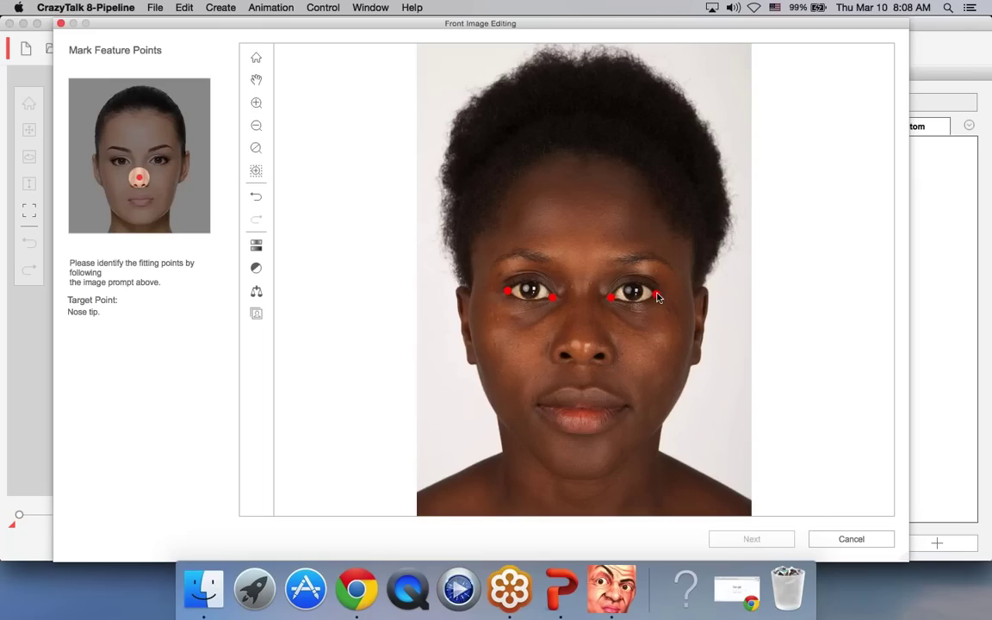
{"action": "left_click", "coordinate": [583, 346]}
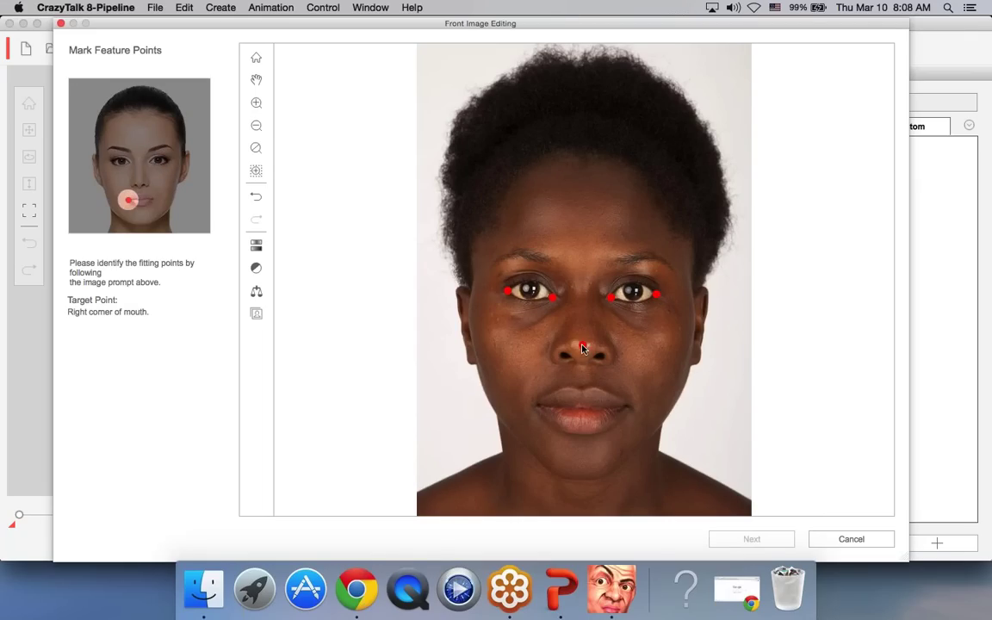
{"action": "left_click", "coordinate": [538, 405]}
{"action": "left_click", "coordinate": [580, 408]}
{"action": "left_click", "coordinate": [626, 408]}
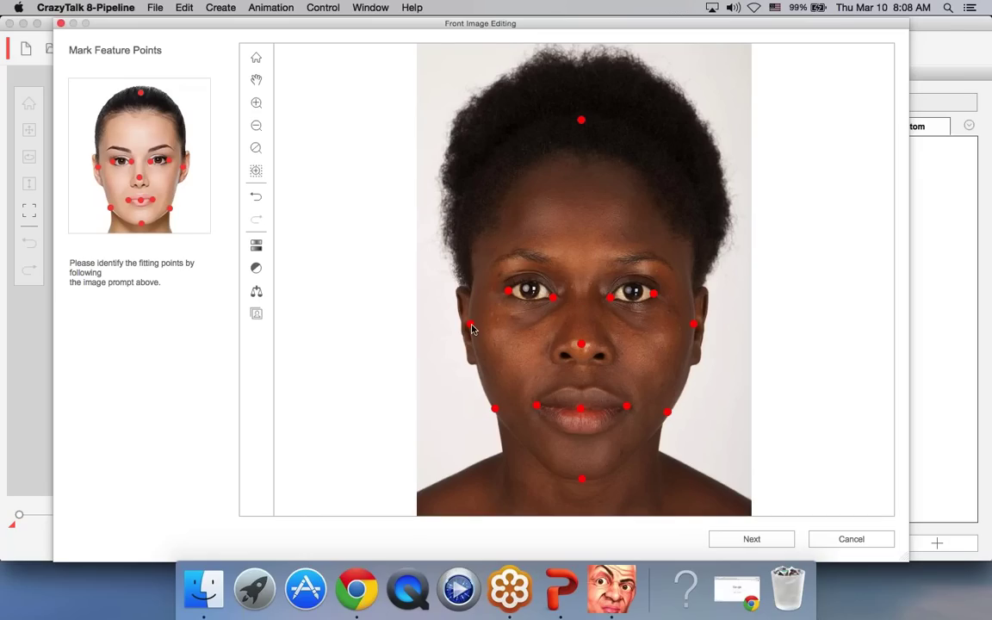
Place the top-of-skull point and generate the 3D head
{"action": "mouse_move", "coordinate": [471, 326]}
{"action": "mouse_move", "coordinate": [694, 327]}
{"action": "mouse_move", "coordinate": [582, 124]}
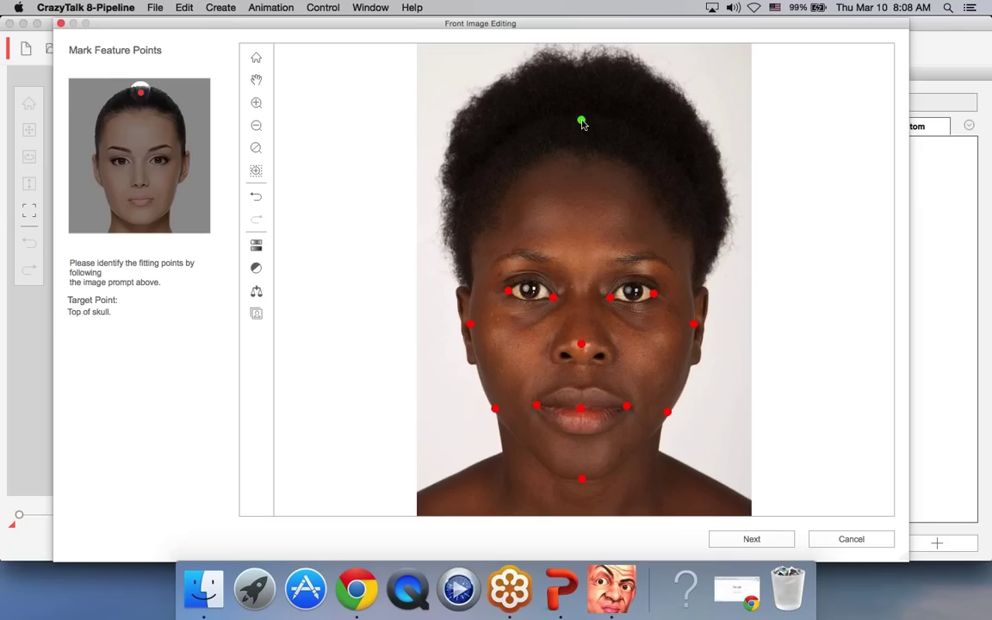
{"action": "left_click", "coordinate": [582, 123]}
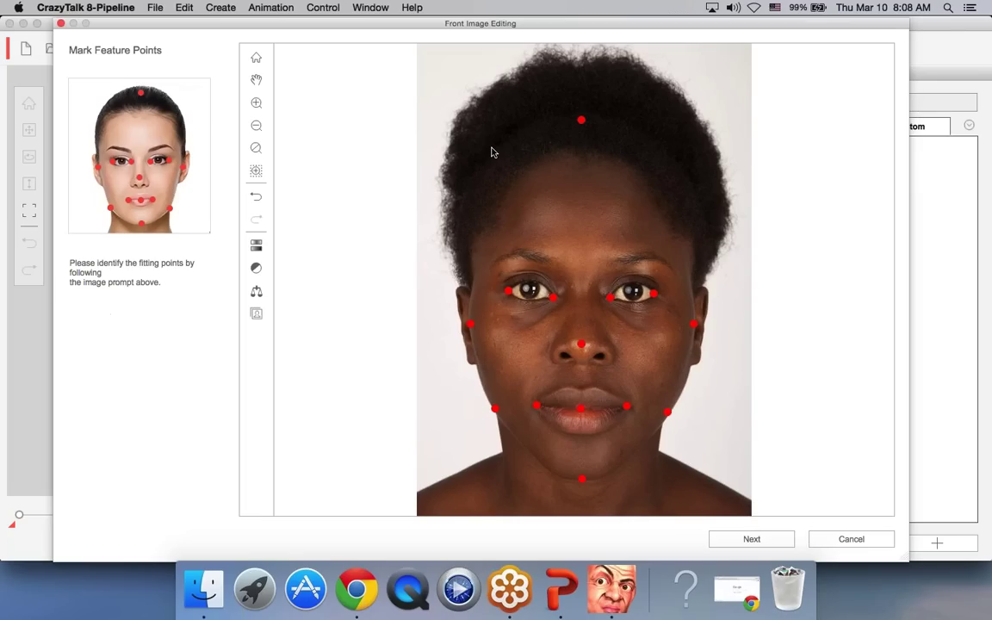
{"action": "left_click", "coordinate": [581, 122]}
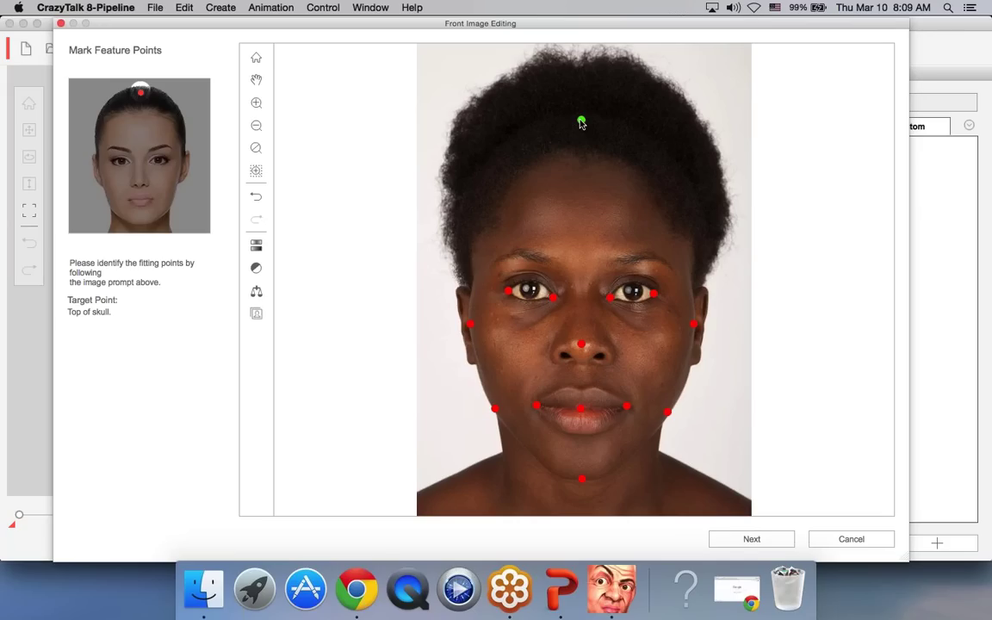
{"action": "left_click", "coordinate": [582, 122]}
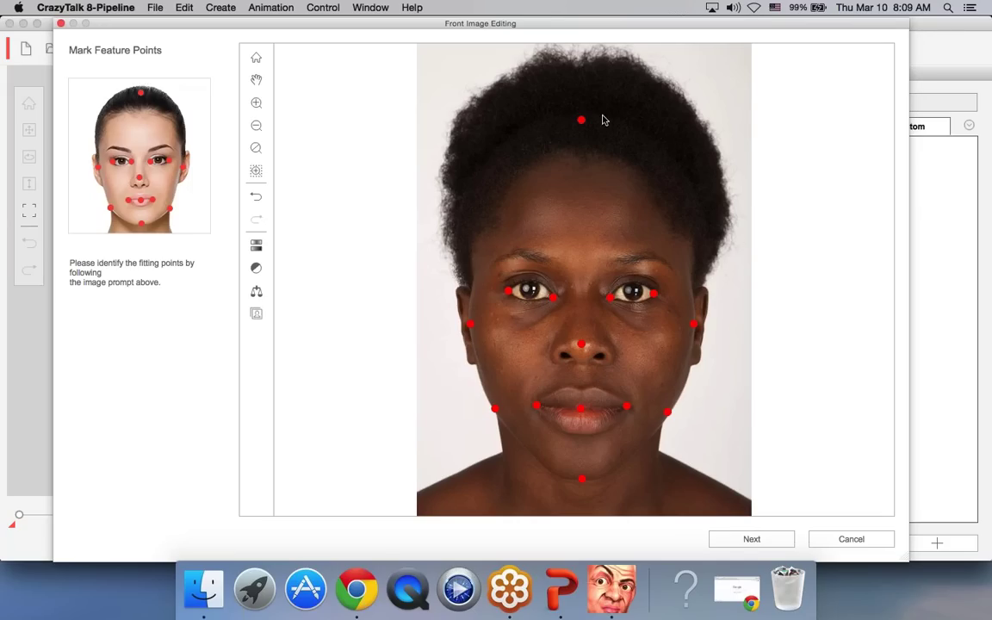
{"action": "left_click", "coordinate": [755, 542]}
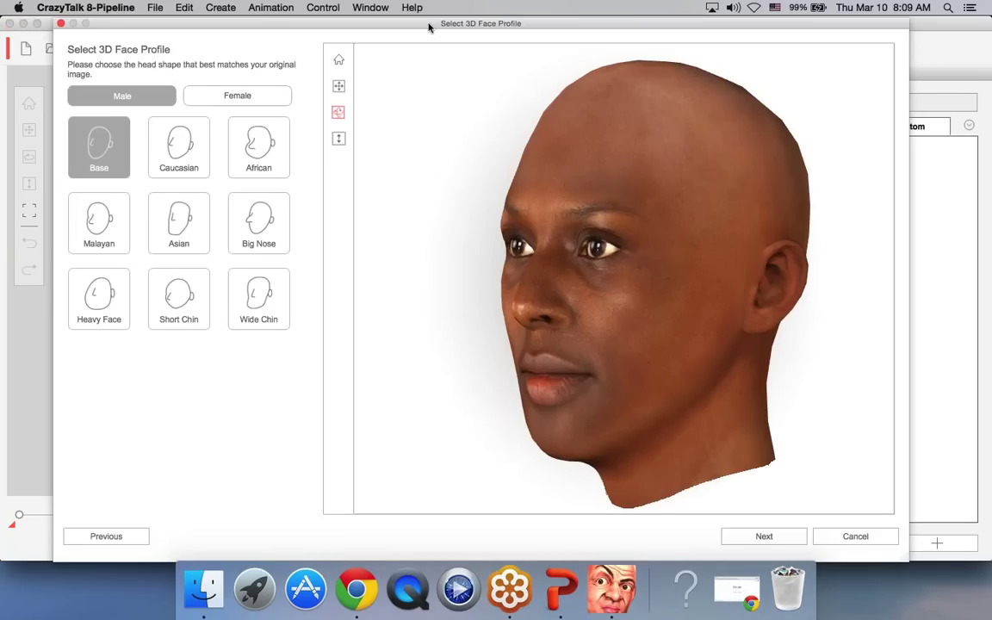
Orbit the generated Male Base head through front, side and three-quarter views
{"action": "left_click_drag", "start_coordinate": [427, 26], "coordinate": [419, 22]}
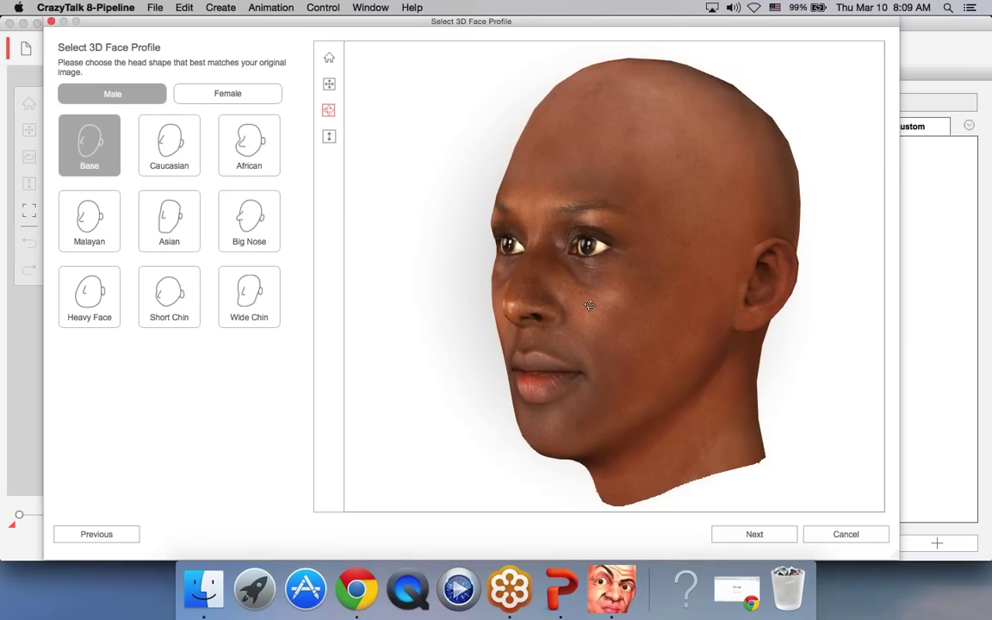
{"action": "left_click_drag", "start_coordinate": [577, 305], "coordinate": [990, 327]}
{"action": "left_click_drag", "start_coordinate": [515, 310], "coordinate": [827, 315]}
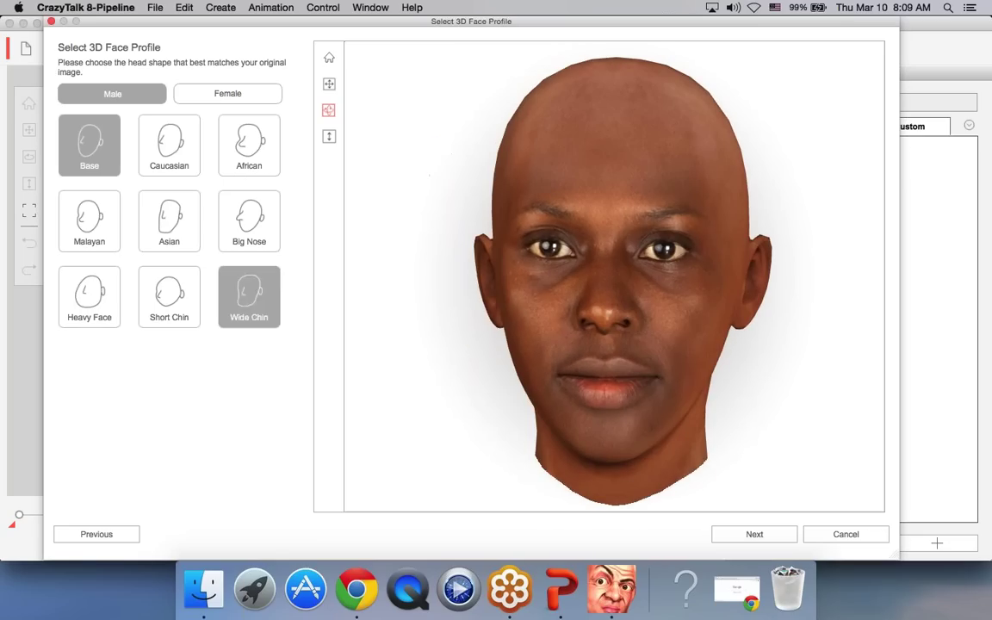
{"action": "left_click_drag", "start_coordinate": [738, 311], "coordinate": [337, 314]}
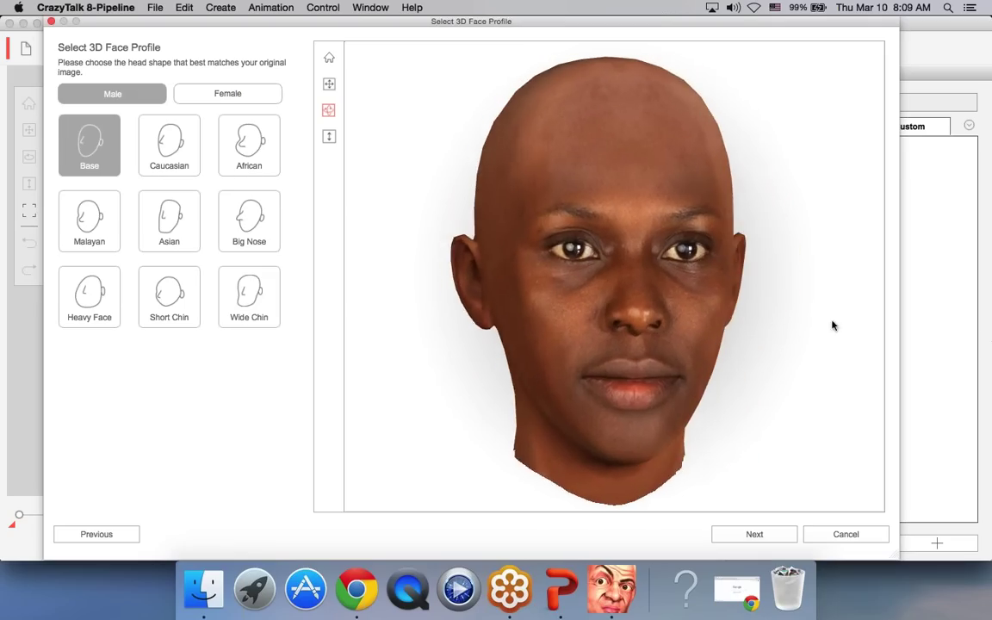
{"action": "left_click_drag", "start_coordinate": [833, 326], "coordinate": [595, 330]}
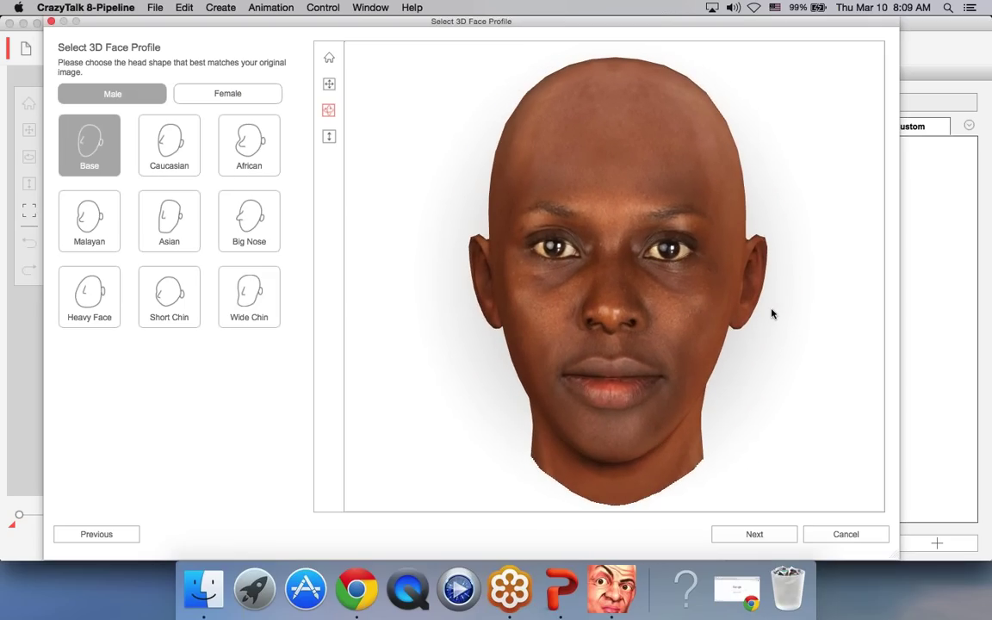
{"action": "left_click_drag", "start_coordinate": [714, 317], "coordinate": [482, 328]}
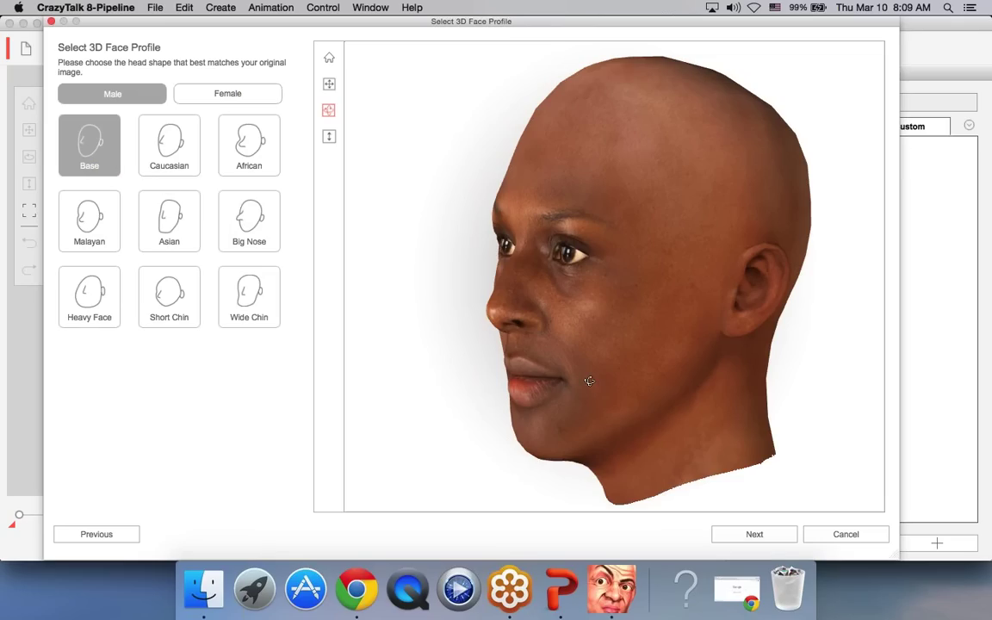
Try the Caucasian male head shape and inspect it in profile and three-quarter view
{"action": "left_click", "coordinate": [173, 156]}
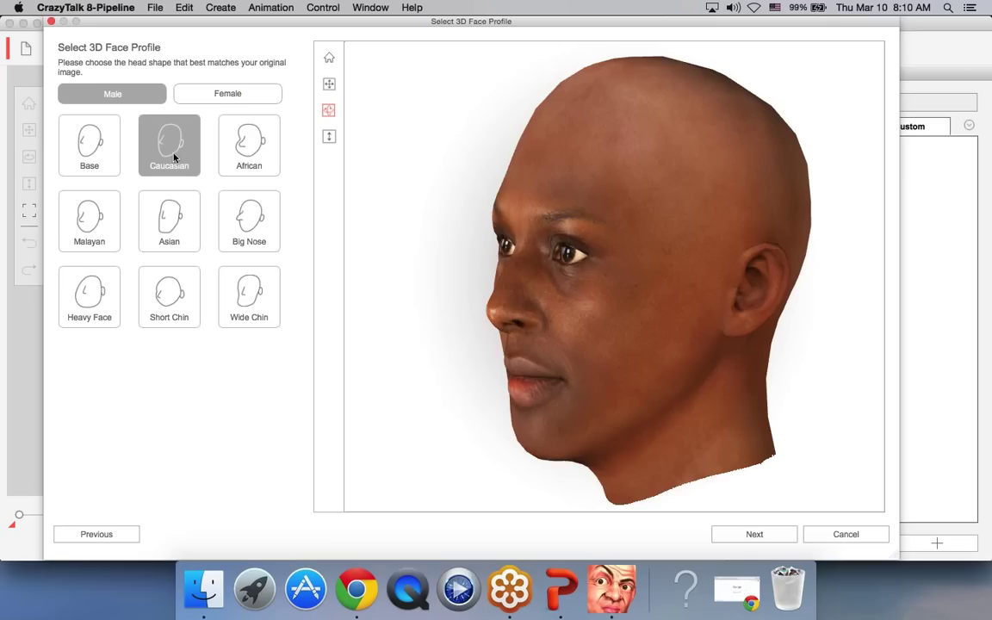
{"action": "left_click_drag", "start_coordinate": [599, 274], "coordinate": [792, 312]}
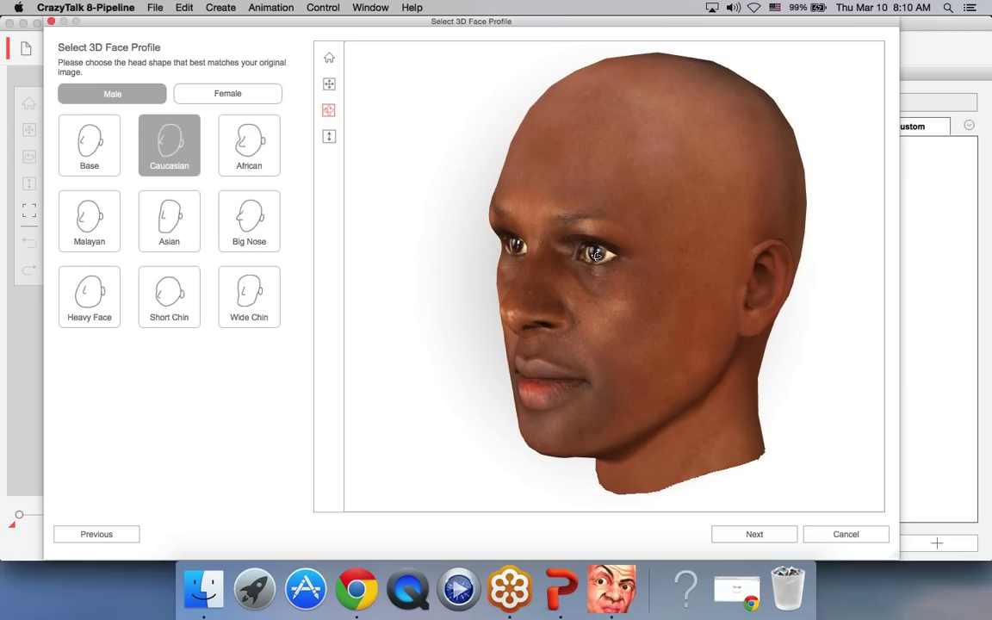
{"action": "left_click_drag", "start_coordinate": [595, 283], "coordinate": [435, 281]}
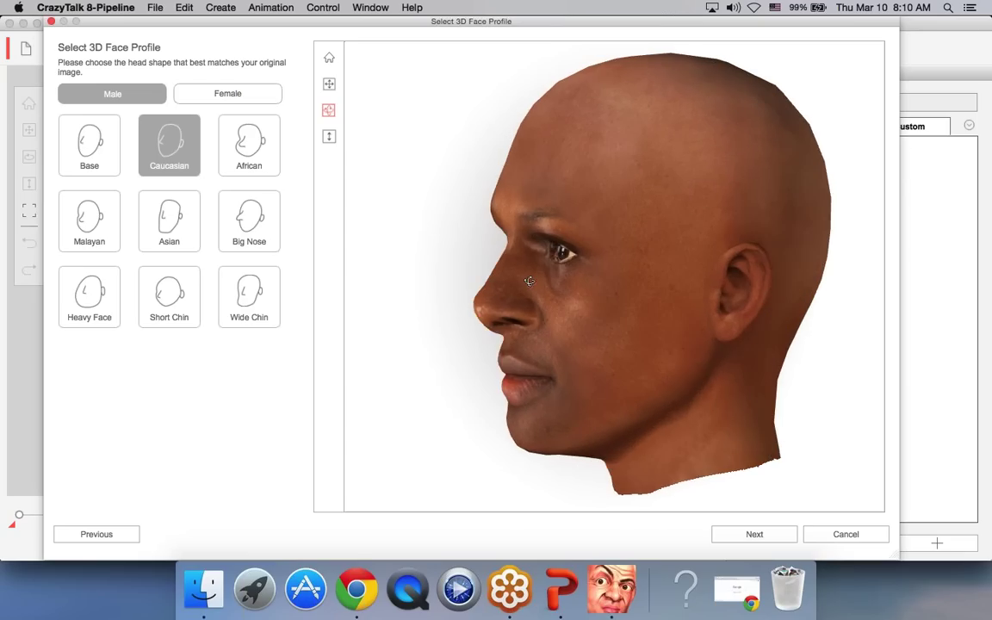
{"action": "left_click_drag", "start_coordinate": [739, 349], "coordinate": [829, 337]}
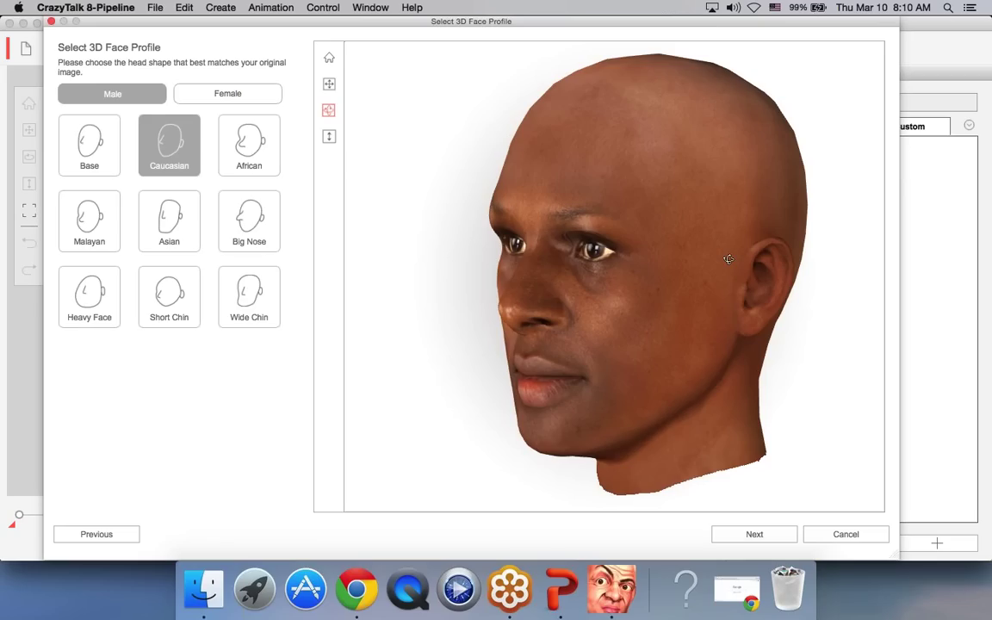
{"action": "left_click_drag", "start_coordinate": [668, 265], "coordinate": [426, 317]}
{"action": "left_click_drag", "start_coordinate": [516, 323], "coordinate": [443, 333]}
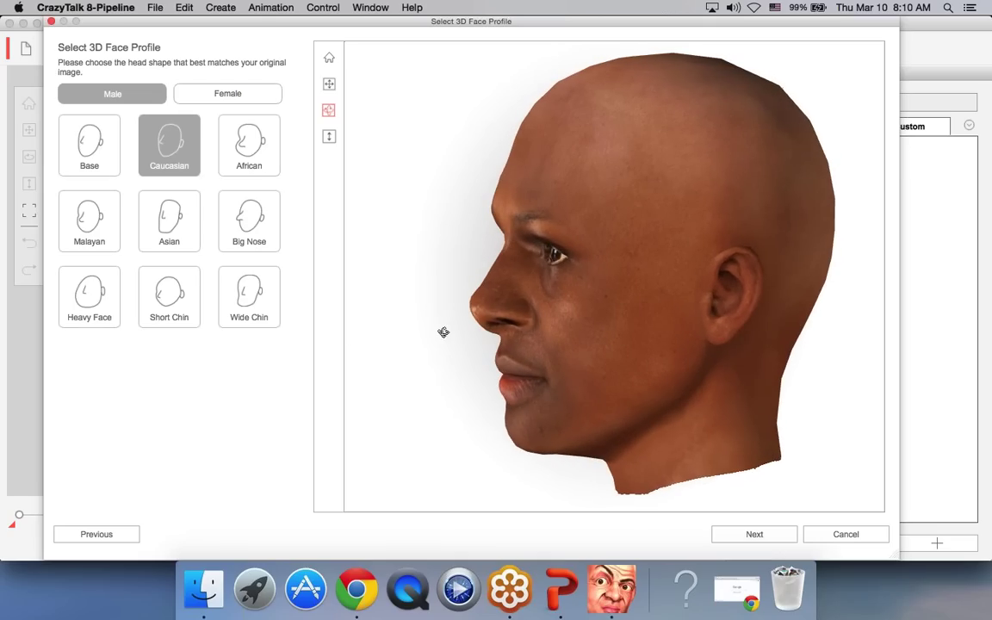
Try the Asian male head shape and inspect it from front and side
{"action": "left_click", "coordinate": [168, 235]}
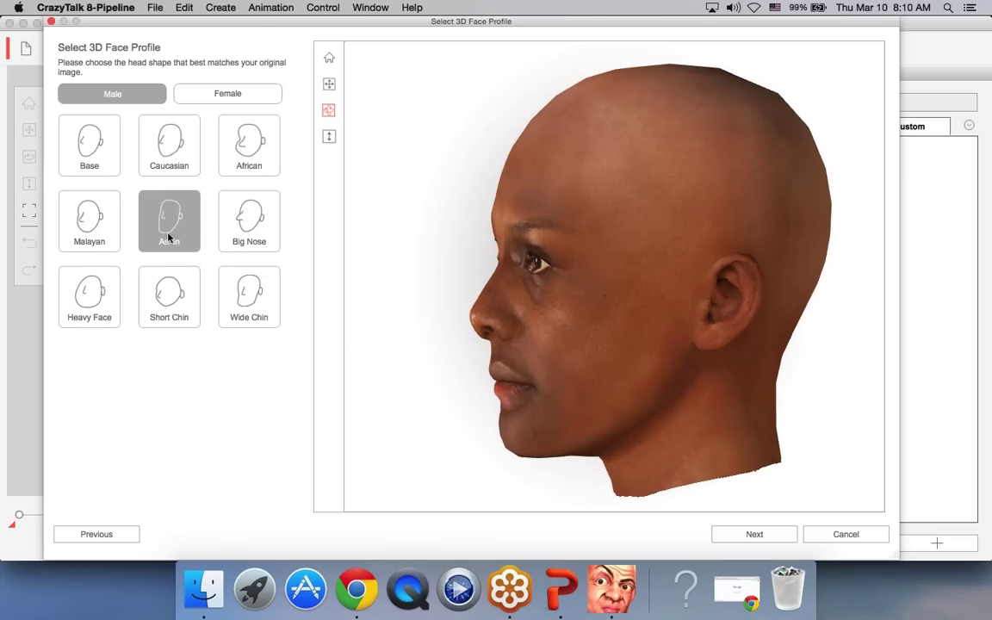
{"action": "left_click_drag", "start_coordinate": [667, 330], "coordinate": [857, 239]}
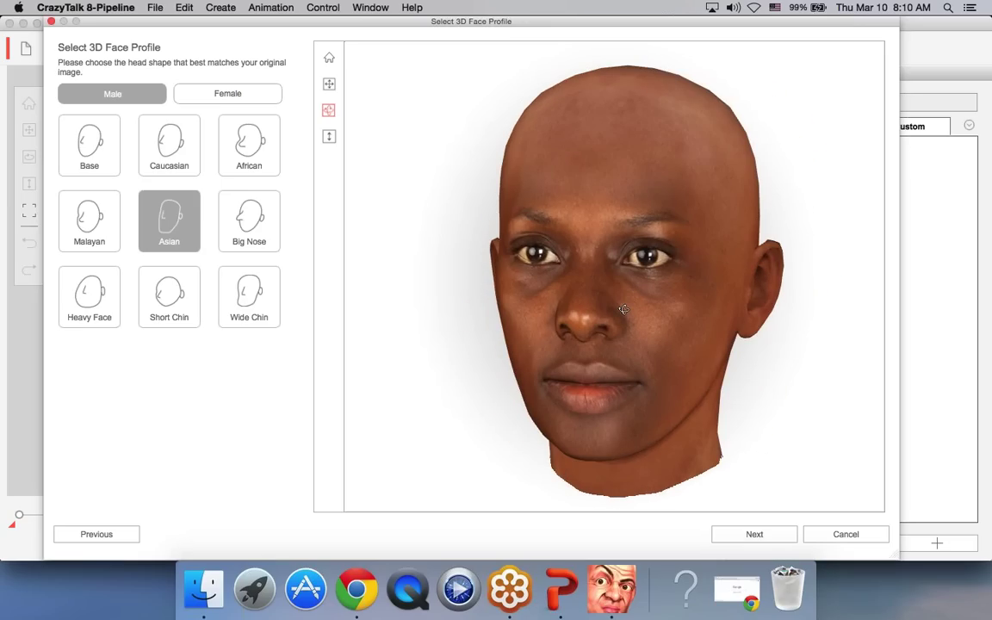
{"action": "left_click_drag", "start_coordinate": [624, 309], "coordinate": [352, 299]}
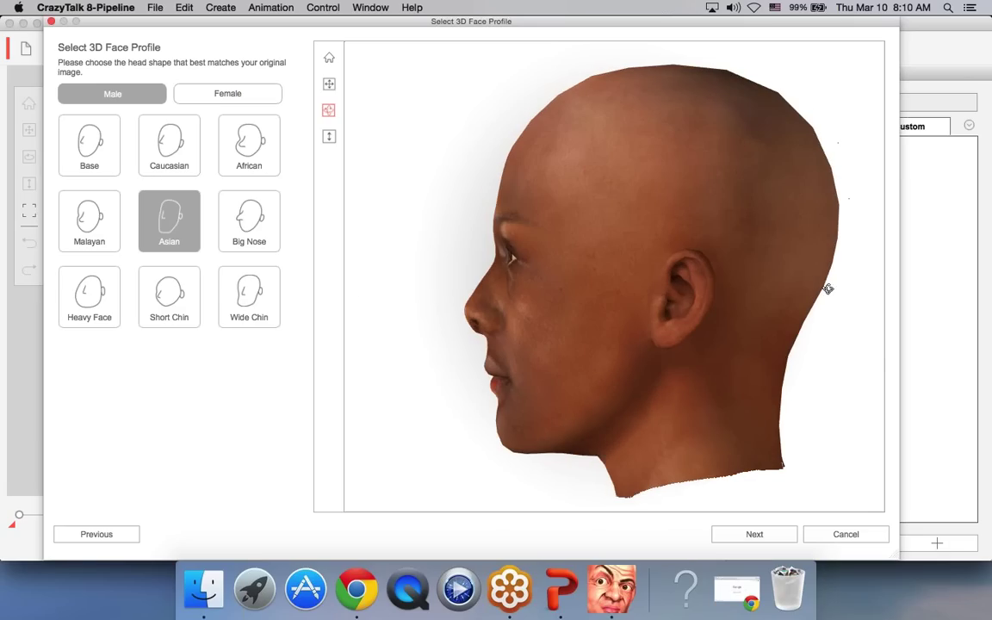
{"action": "left_click_drag", "start_coordinate": [593, 365], "coordinate": [516, 259]}
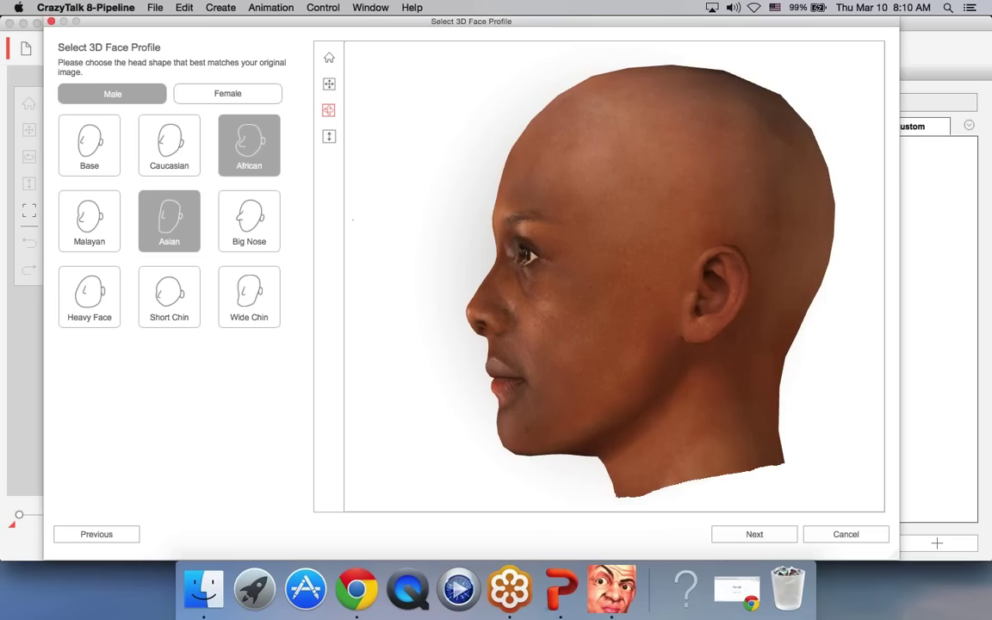
Apply the African male head shape and check the face from front and side
{"action": "left_click", "coordinate": [224, 131]}
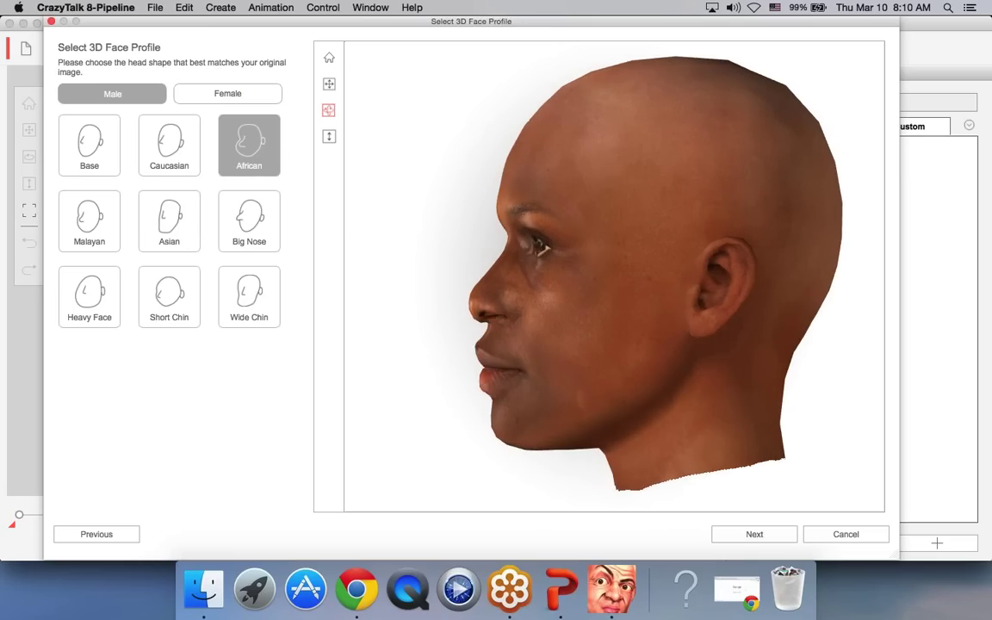
{"action": "left_click_drag", "start_coordinate": [498, 419], "coordinate": [838, 393]}
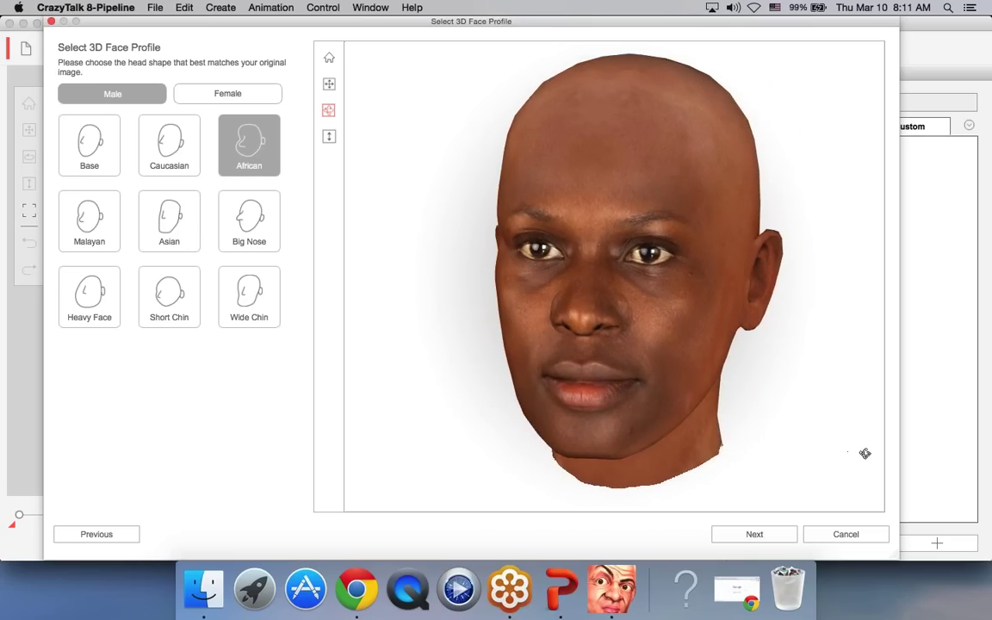
{"action": "left_click_drag", "start_coordinate": [866, 454], "coordinate": [519, 263]}
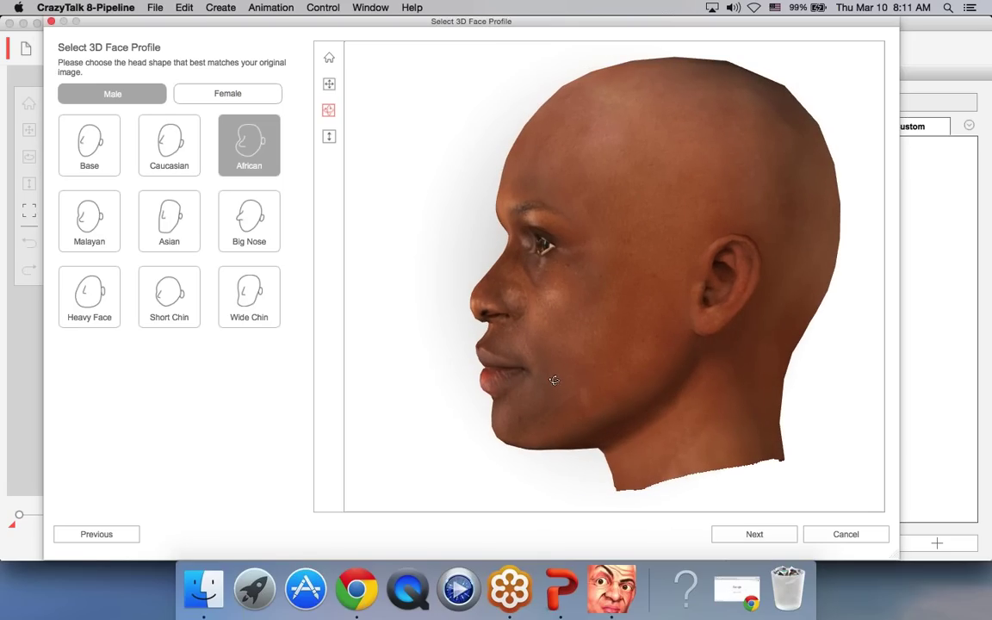
{"action": "left_click_drag", "start_coordinate": [554, 380], "coordinate": [769, 392]}
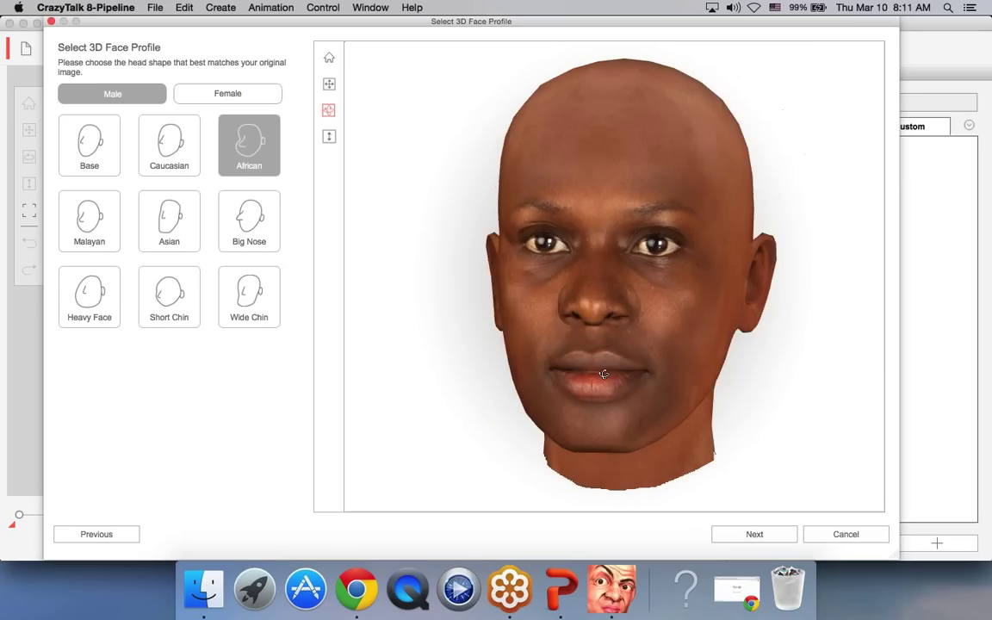
{"action": "left_click_drag", "start_coordinate": [603, 374], "coordinate": [743, 359]}
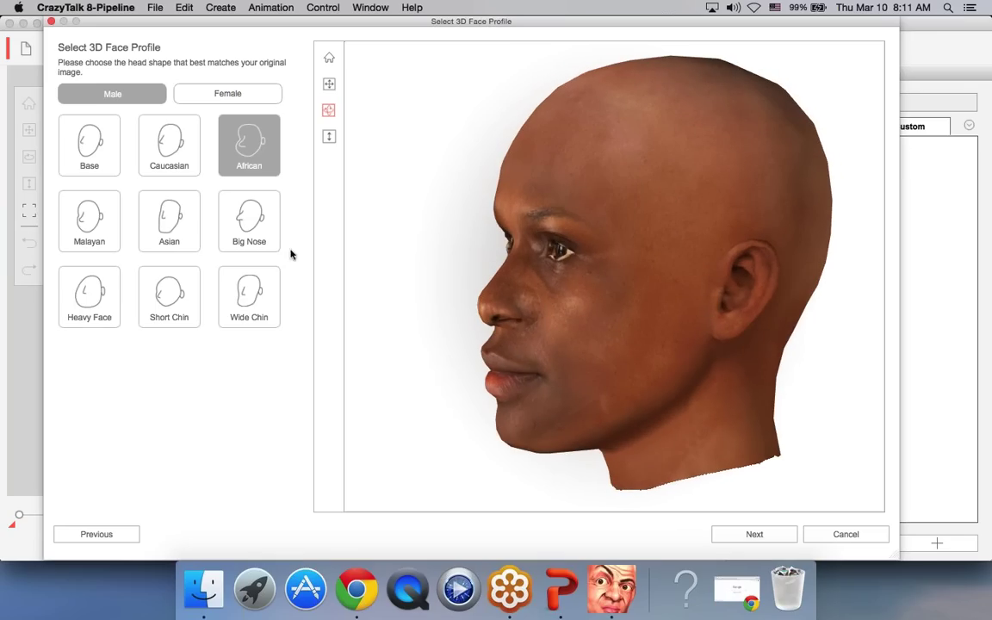
Compare Big Nose, Wide Chin and Heavy Face shapes, then return to African
{"action": "left_click", "coordinate": [246, 223]}
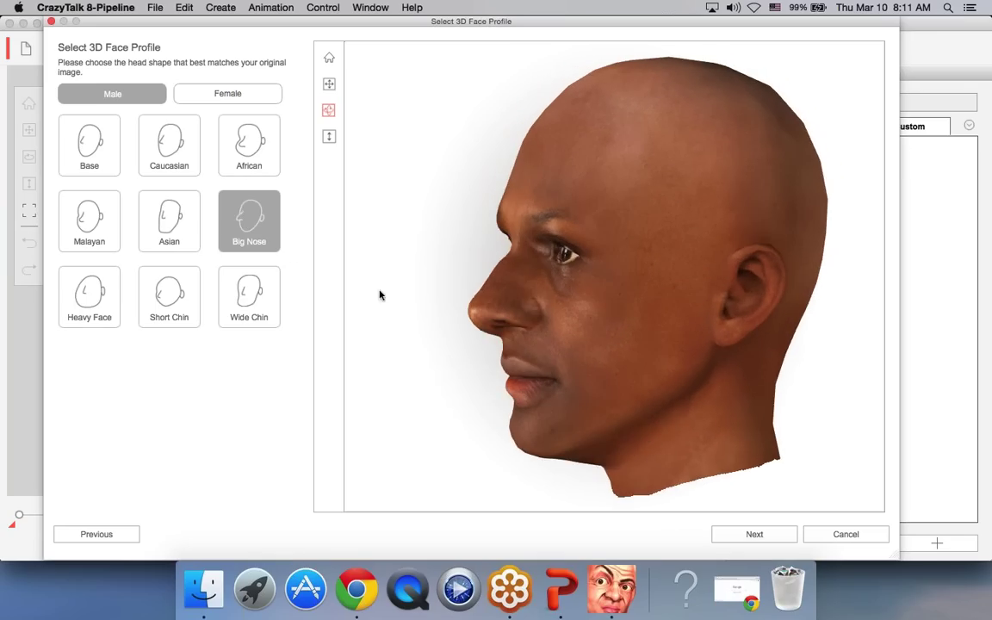
{"action": "left_click_drag", "start_coordinate": [457, 361], "coordinate": [789, 358]}
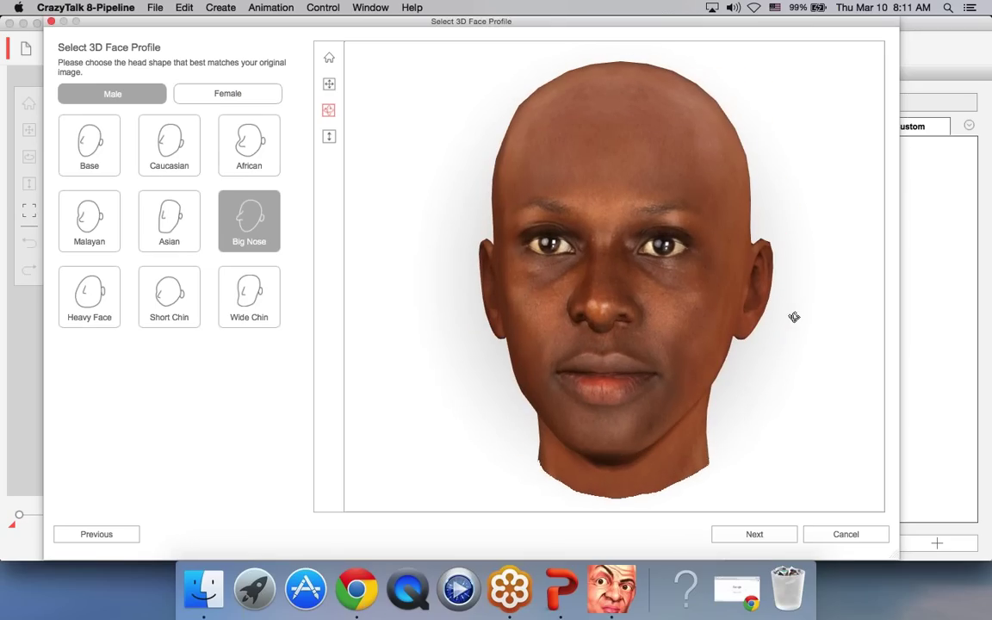
{"action": "left_click", "coordinate": [249, 308]}
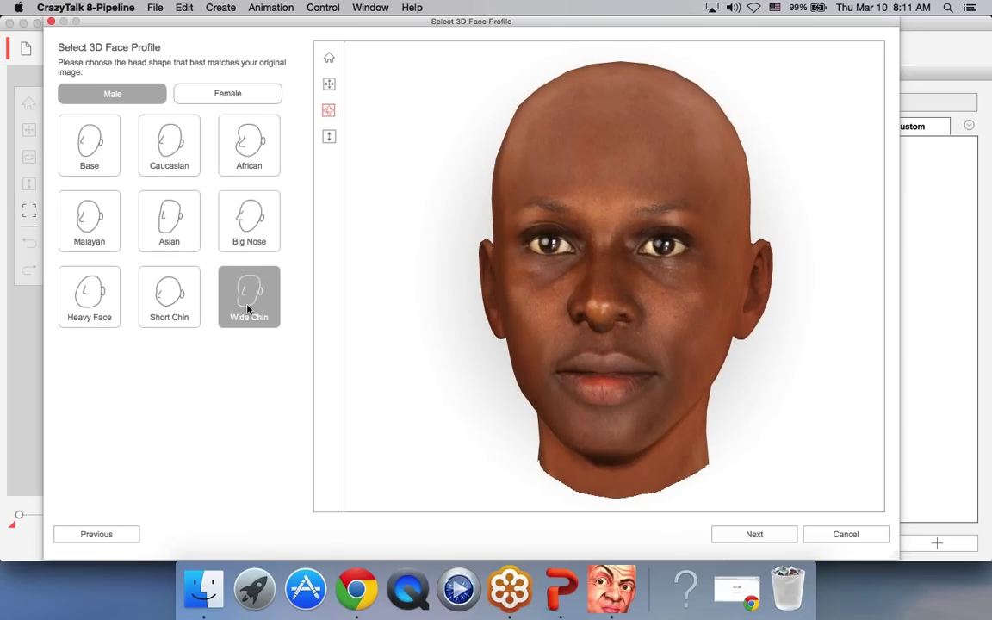
{"action": "left_click_drag", "start_coordinate": [644, 321], "coordinate": [668, 389]}
{"action": "left_click", "coordinate": [89, 297]}
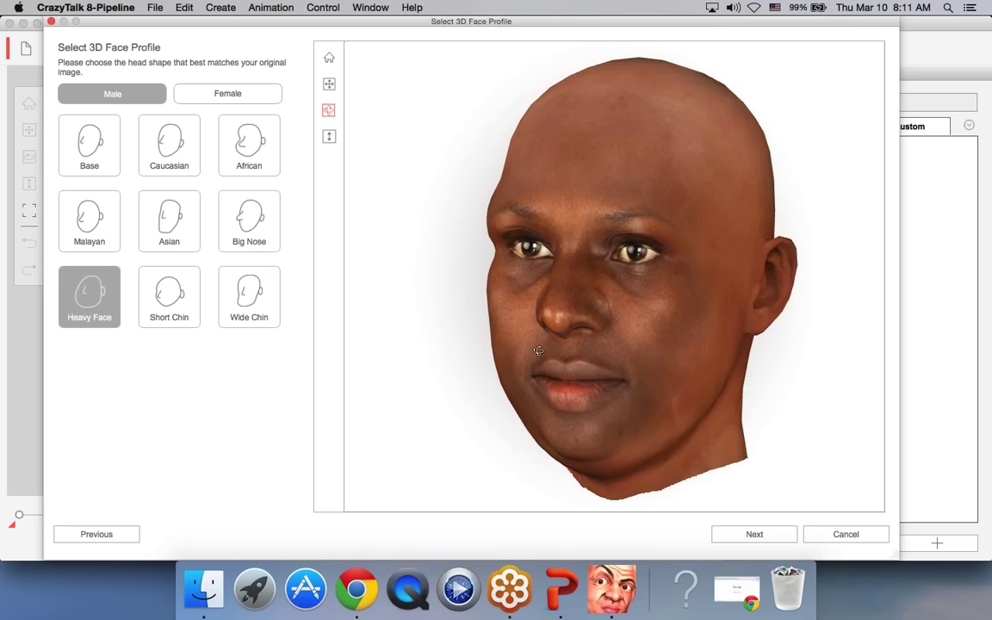
{"action": "left_click", "coordinate": [254, 154]}
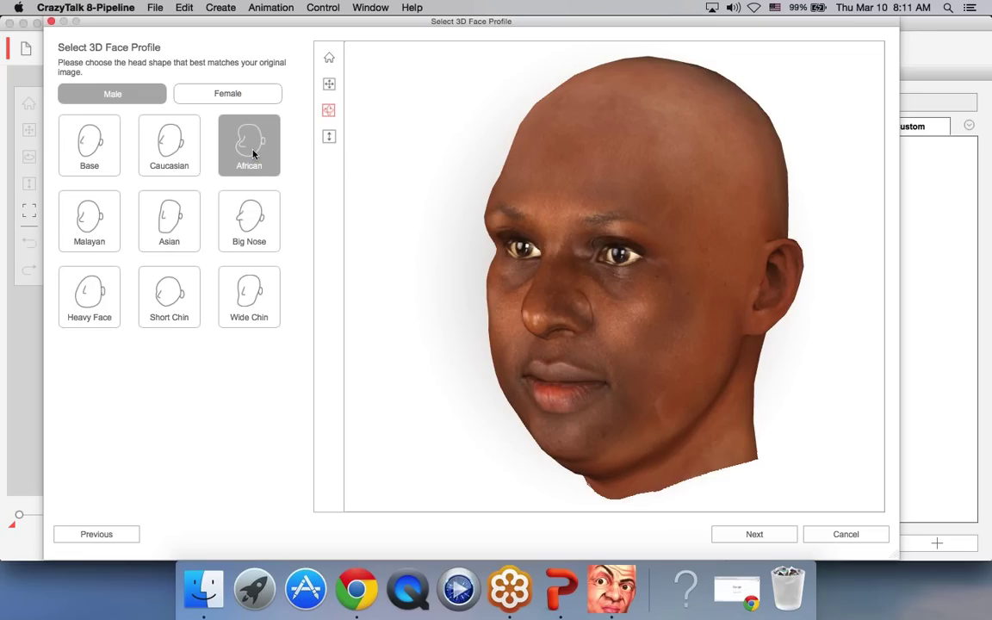
{"action": "left_click_drag", "start_coordinate": [675, 300], "coordinate": [381, 298]}
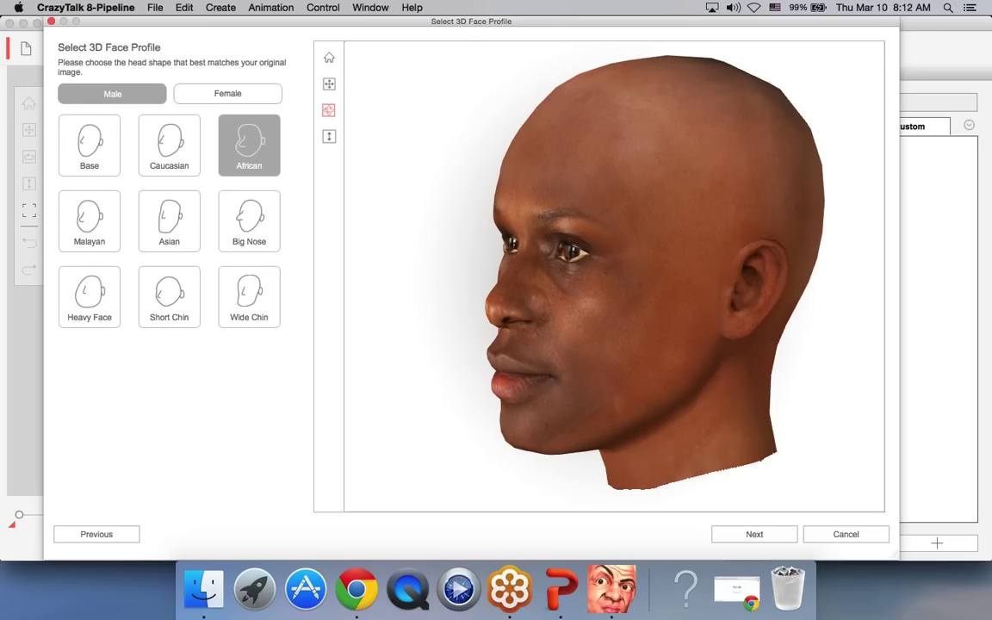
Switch to female profiles, compare Caucasian, and keep the female African head shape
{"action": "left_click", "coordinate": [228, 96]}
{"action": "left_click_drag", "start_coordinate": [461, 317], "coordinate": [556, 325]}
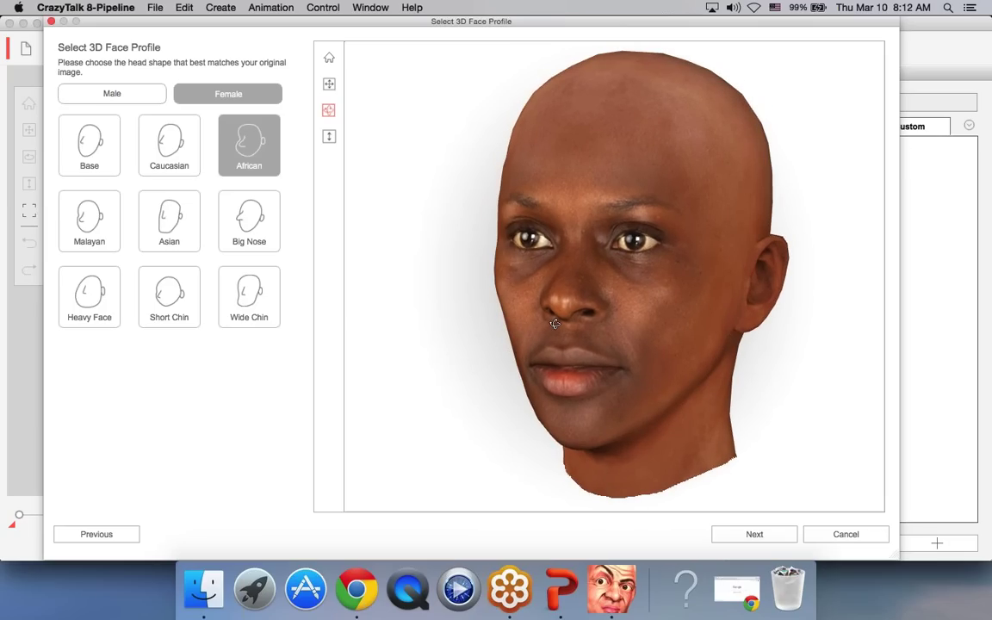
{"action": "left_click_drag", "start_coordinate": [556, 323], "coordinate": [602, 310]}
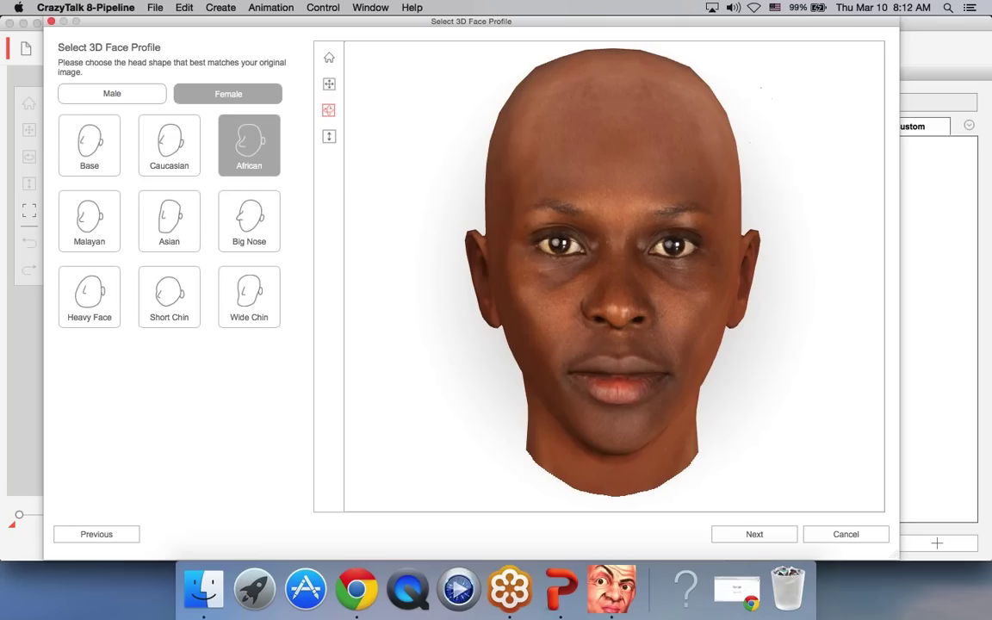
{"action": "left_click", "coordinate": [169, 153]}
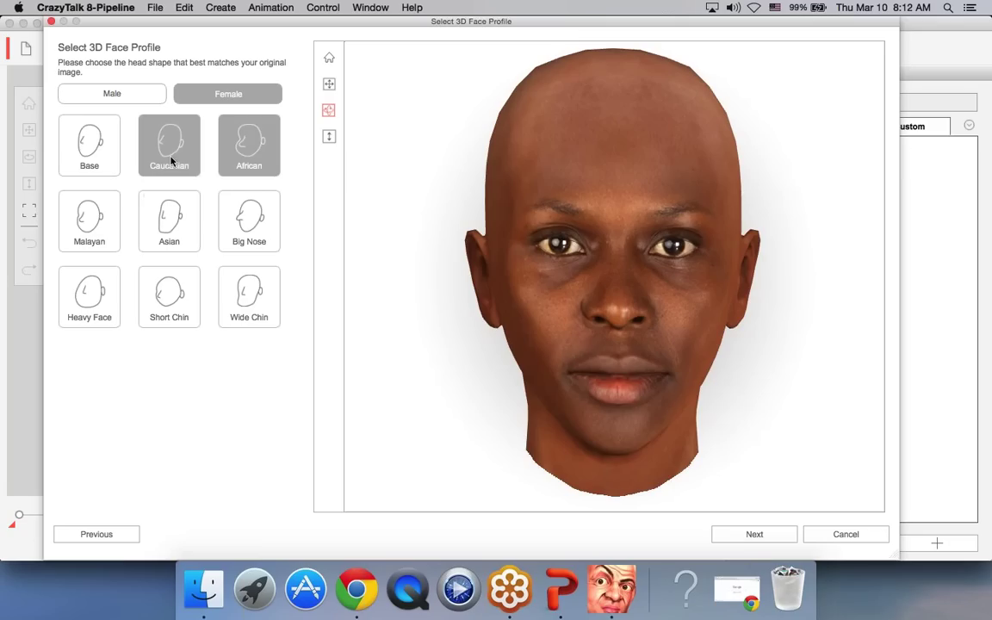
{"action": "left_click", "coordinate": [255, 158]}
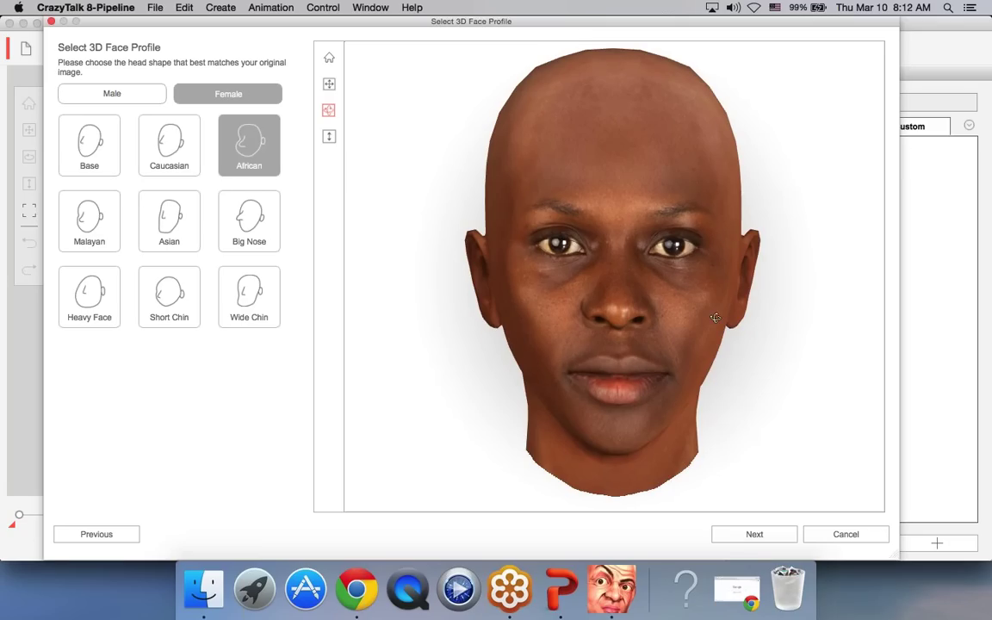
{"action": "left_click_drag", "start_coordinate": [715, 317], "coordinate": [341, 291]}
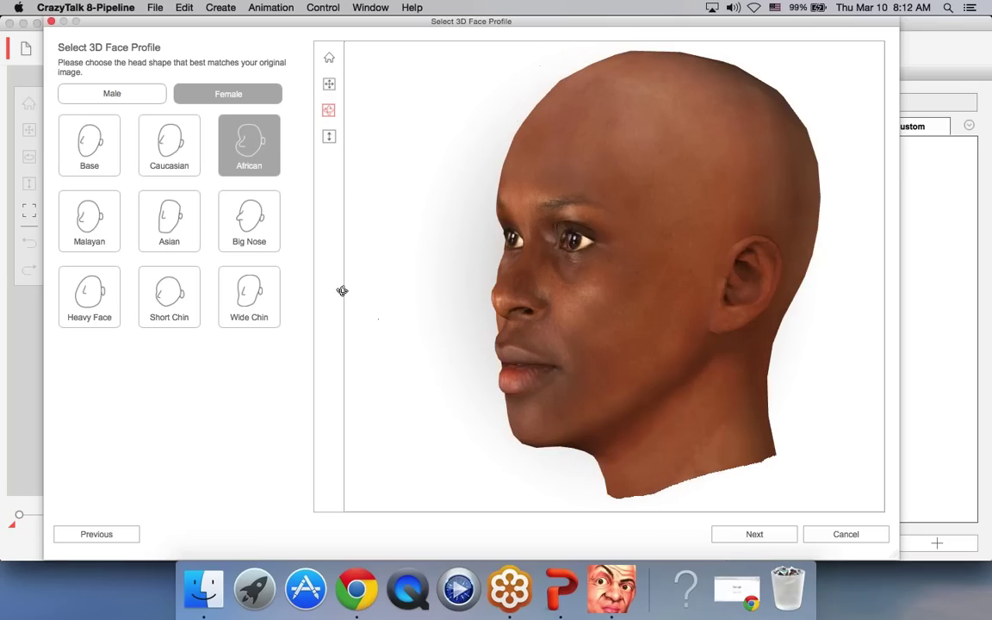
{"action": "left_click", "coordinate": [553, 613]}
Advance the slideshow through Steps 2 and 3 to the Step 4 contour and texture alignment slide
{"action": "left_click", "coordinate": [476, 217]}
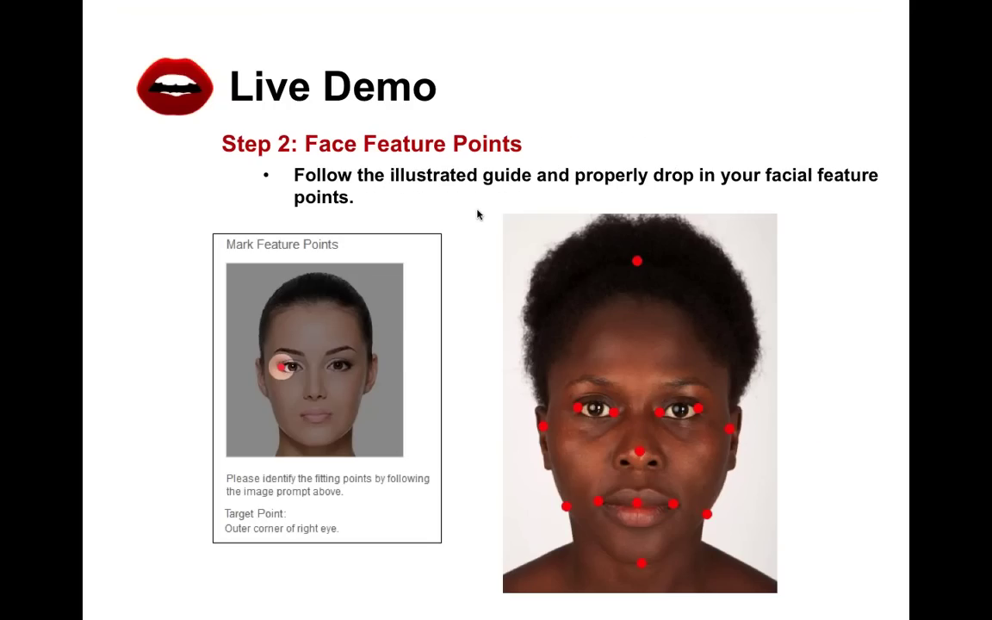
{"action": "left_click", "coordinate": [478, 215]}
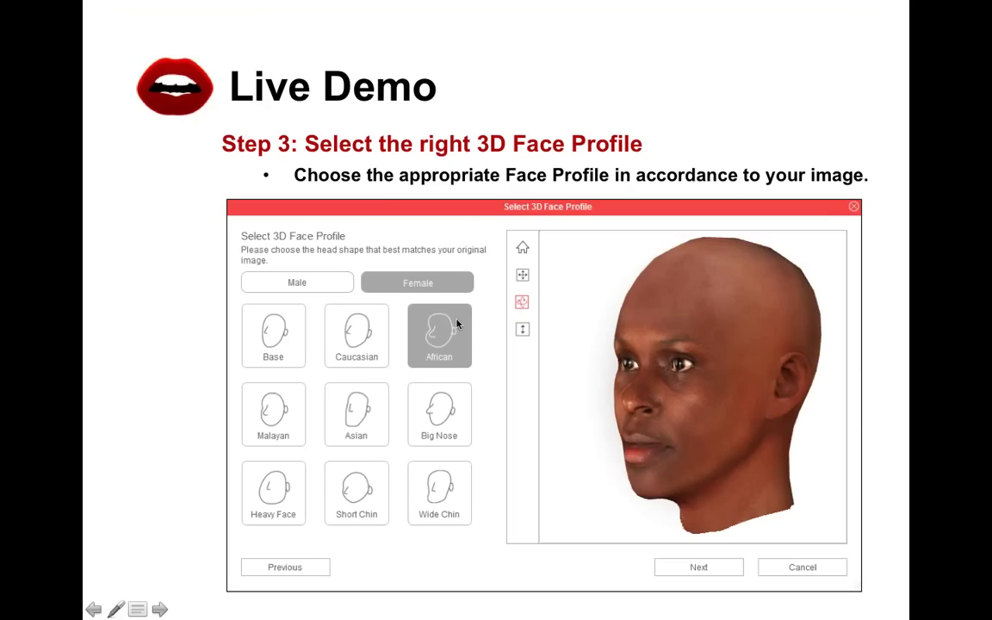
{"action": "left_click", "coordinate": [499, 194]}
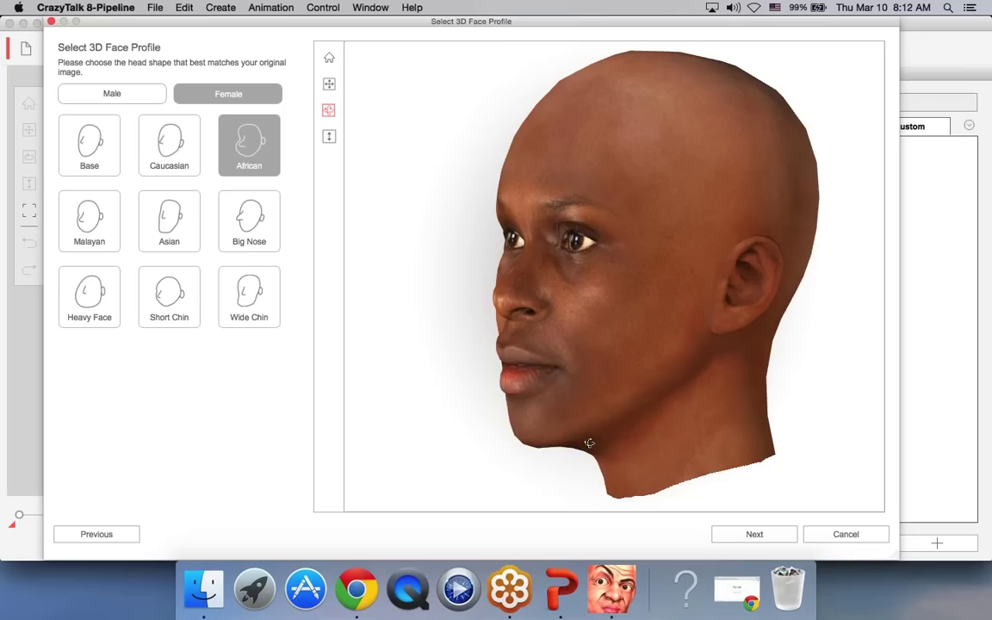
{"action": "left_click_drag", "start_coordinate": [594, 454], "coordinate": [685, 334]}
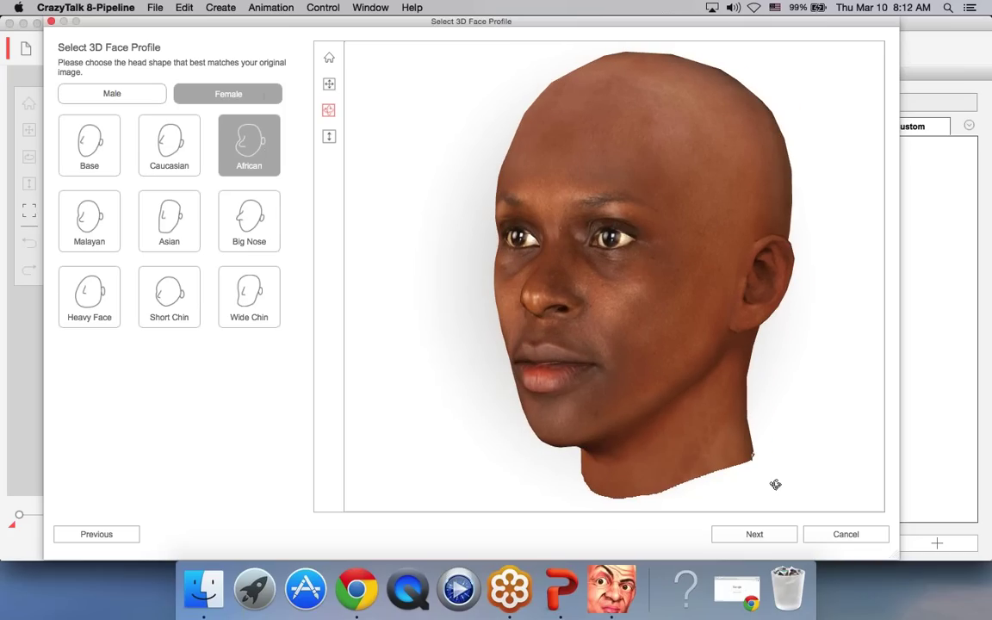
Accept the female African profile and reset the 3D head preview framing for front fitting
{"action": "left_click_drag", "start_coordinate": [775, 480], "coordinate": [697, 500]}
{"action": "left_click", "coordinate": [751, 535]}
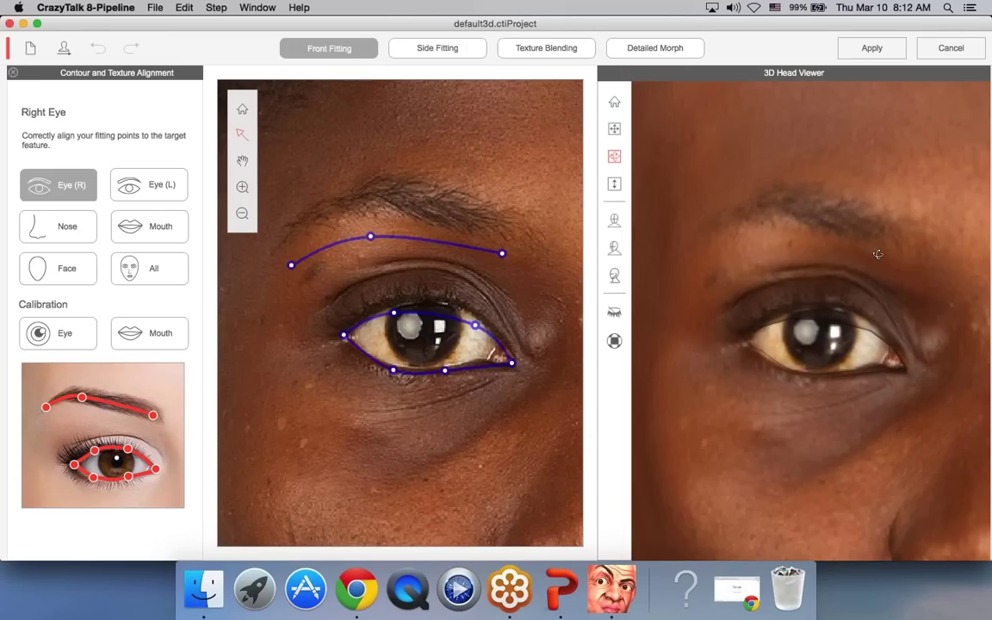
{"action": "mouse_move", "coordinate": [806, 229]}
{"action": "left_mouse_down"}
{"action": "mouse_move", "coordinate": [555, 283]}
{"action": "mouse_move", "coordinate": [798, 256]}
{"action": "mouse_move", "coordinate": [345, 264]}
{"action": "mouse_move", "coordinate": [882, 250]}
{"action": "mouse_move", "coordinate": [790, 223]}
{"action": "left_mouse_up"}
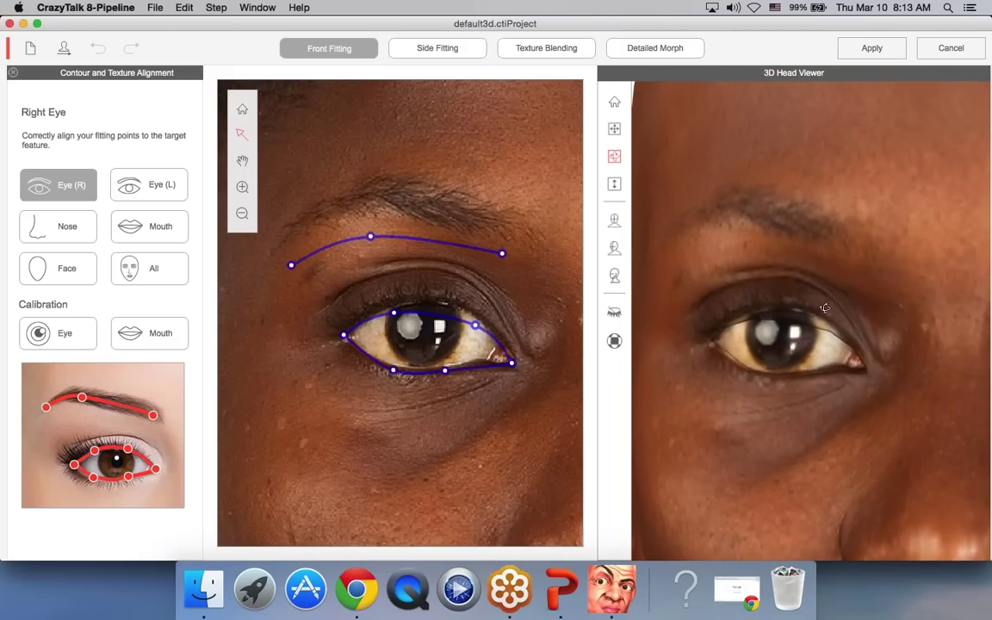
{"action": "left_click_drag", "start_coordinate": [745, 267], "coordinate": [827, 294]}
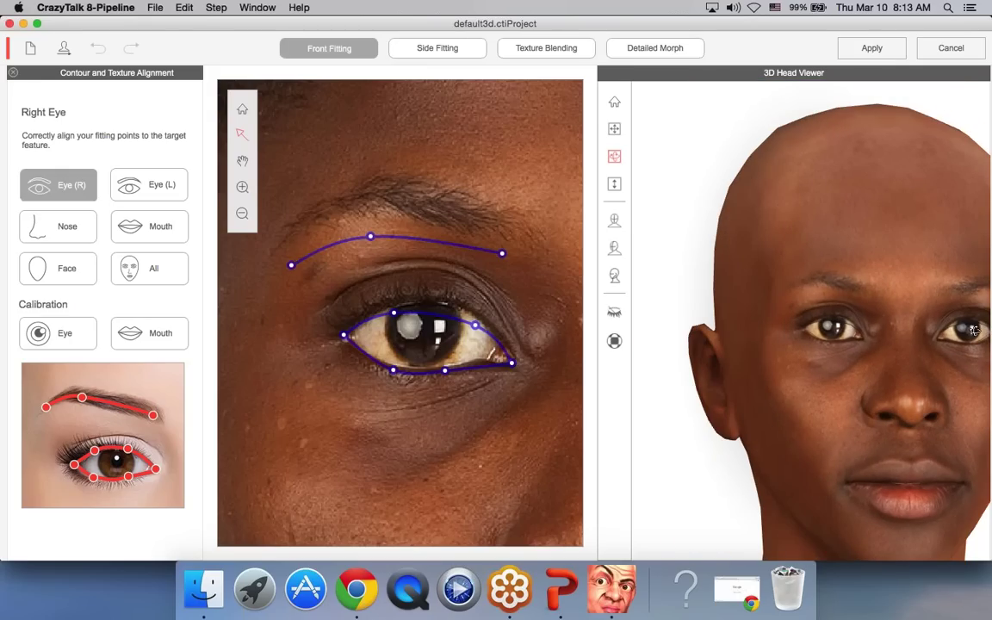
{"action": "left_click", "coordinate": [617, 105]}
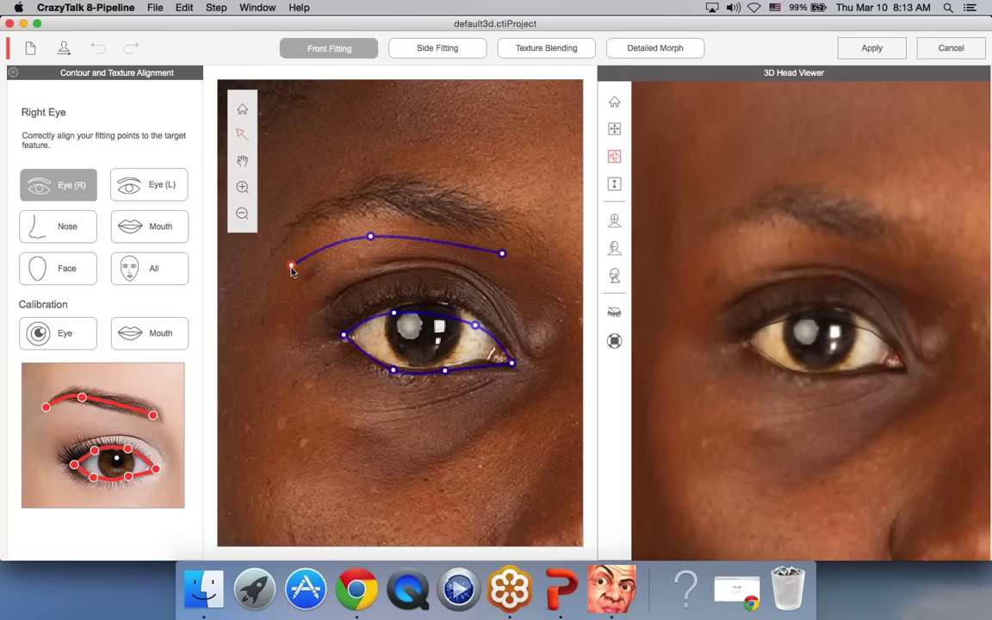
Fit the right eyebrow curve onto the brow, adjusting its inner end, outer end and arch
{"action": "mouse_move", "coordinate": [292, 270]}
{"action": "left_mouse_down"}
{"action": "mouse_move", "coordinate": [292, 193]}
{"action": "mouse_move", "coordinate": [292, 282]}
{"action": "mouse_move", "coordinate": [289, 267]}
{"action": "left_mouse_up"}
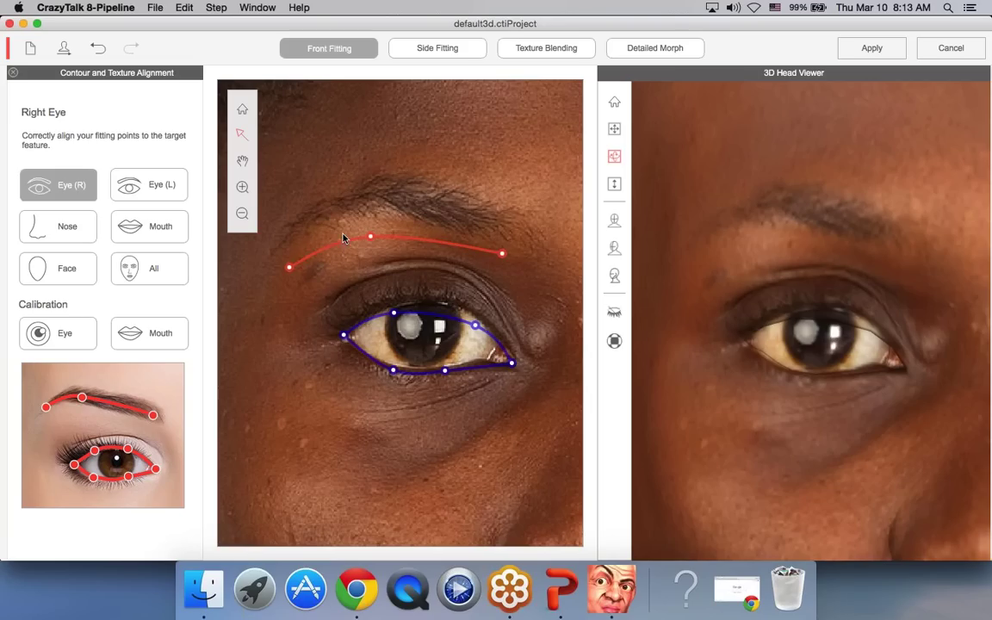
{"action": "left_click_drag", "start_coordinate": [343, 238], "coordinate": [342, 208]}
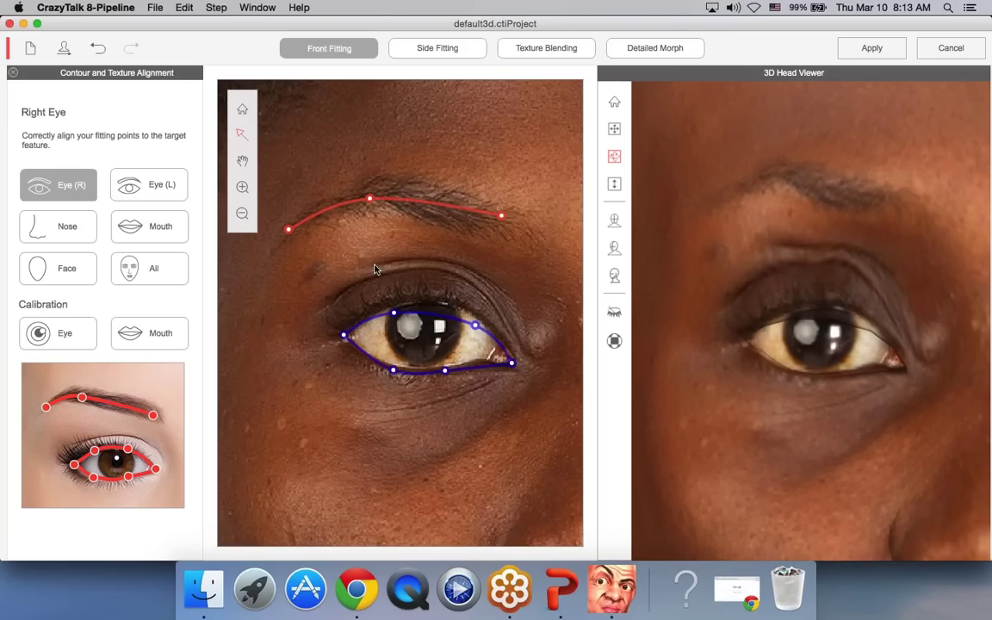
{"action": "left_click", "coordinate": [497, 170]}
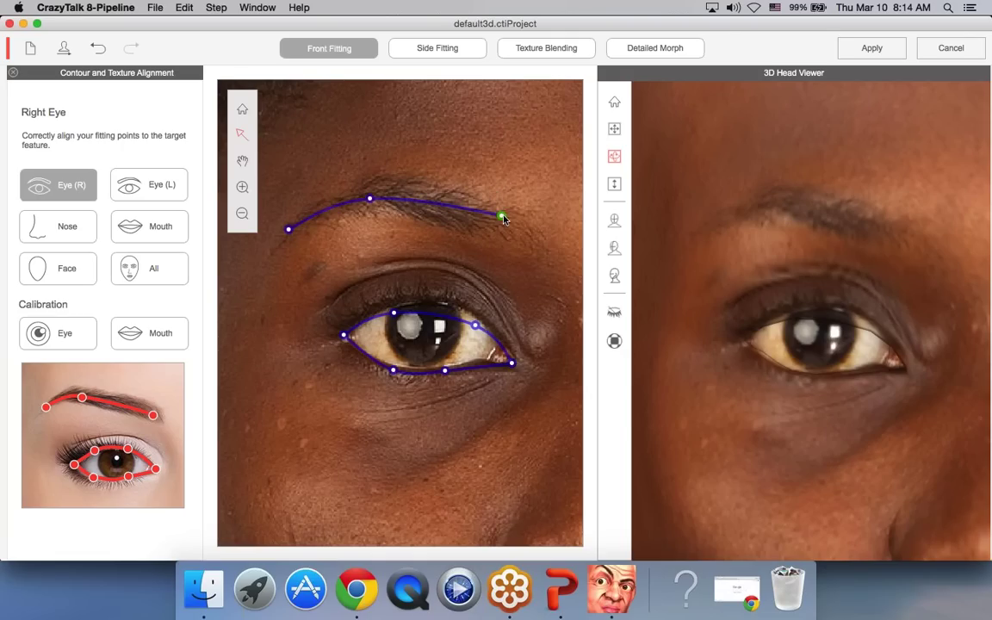
{"action": "left_click_drag", "start_coordinate": [509, 224], "coordinate": [540, 249]}
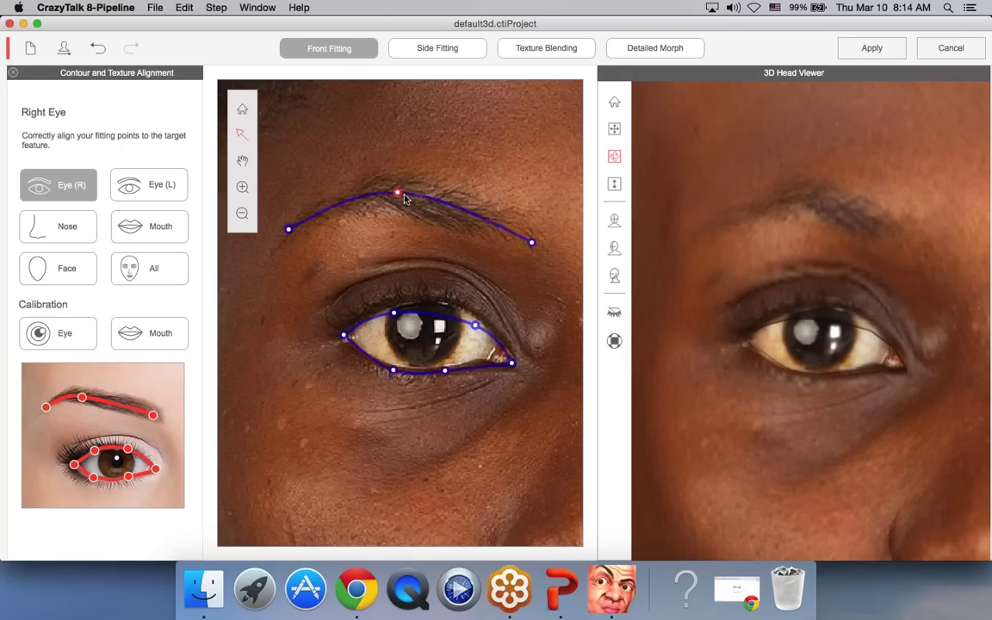
{"action": "left_click_drag", "start_coordinate": [368, 201], "coordinate": [397, 196]}
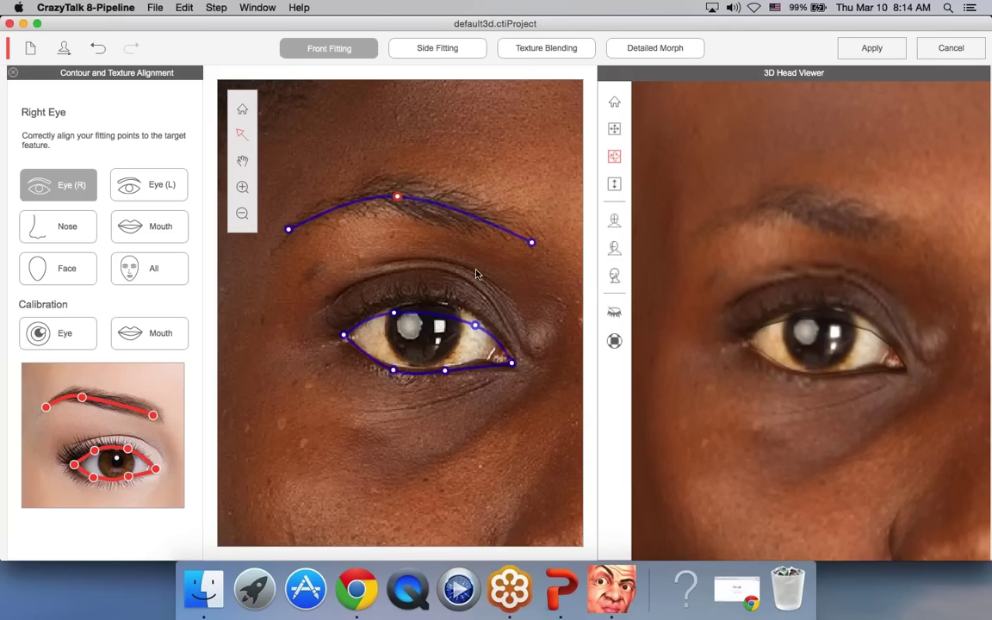
Raise the right eye contour and nudge its lid and corner points onto the photo's eye
{"action": "left_click", "coordinate": [453, 321]}
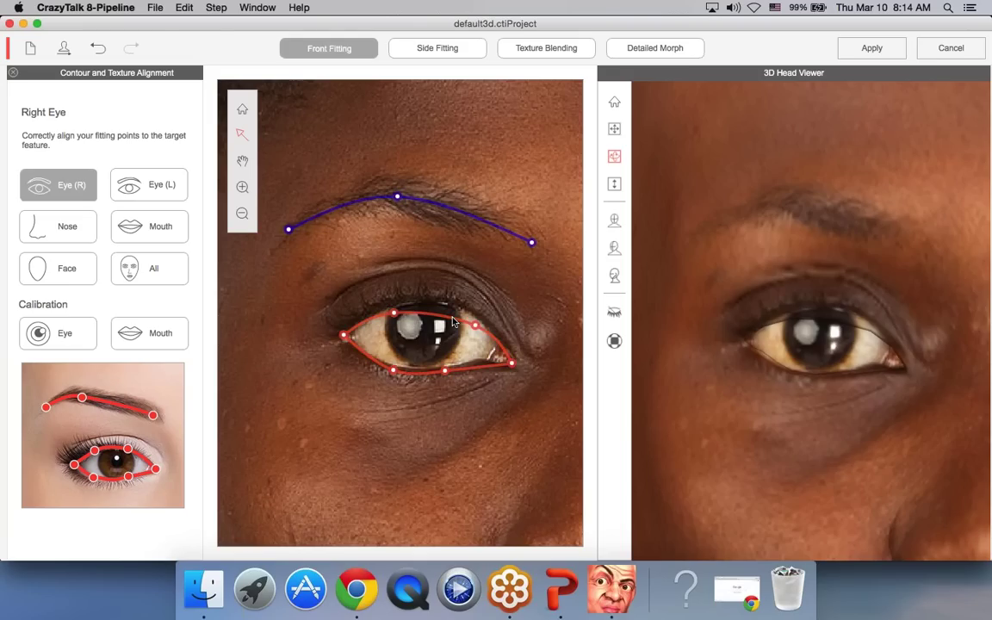
{"action": "left_click_drag", "start_coordinate": [455, 318], "coordinate": [457, 312]}
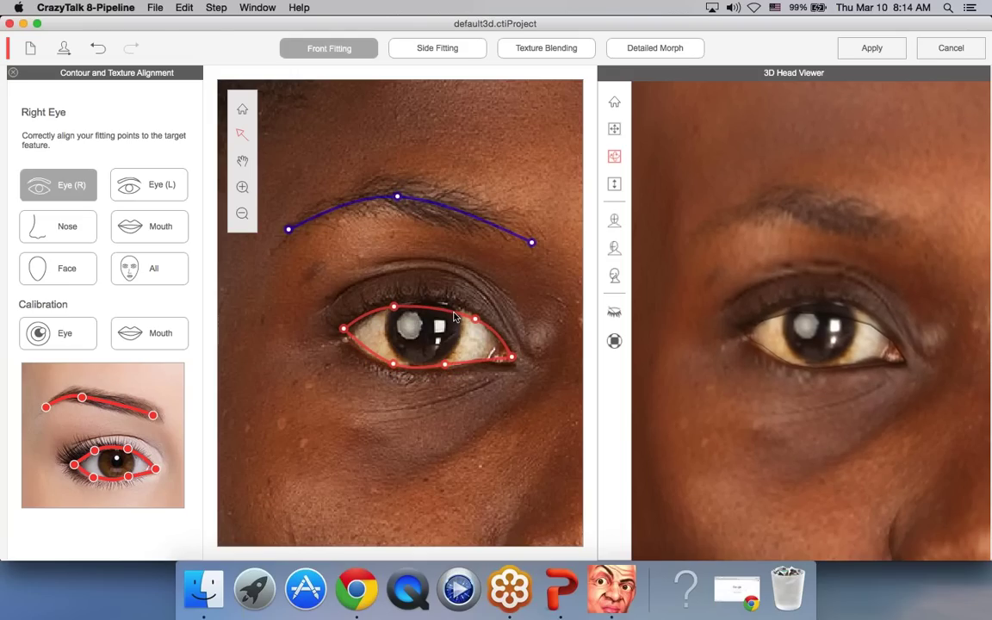
{"action": "left_click", "coordinate": [473, 317]}
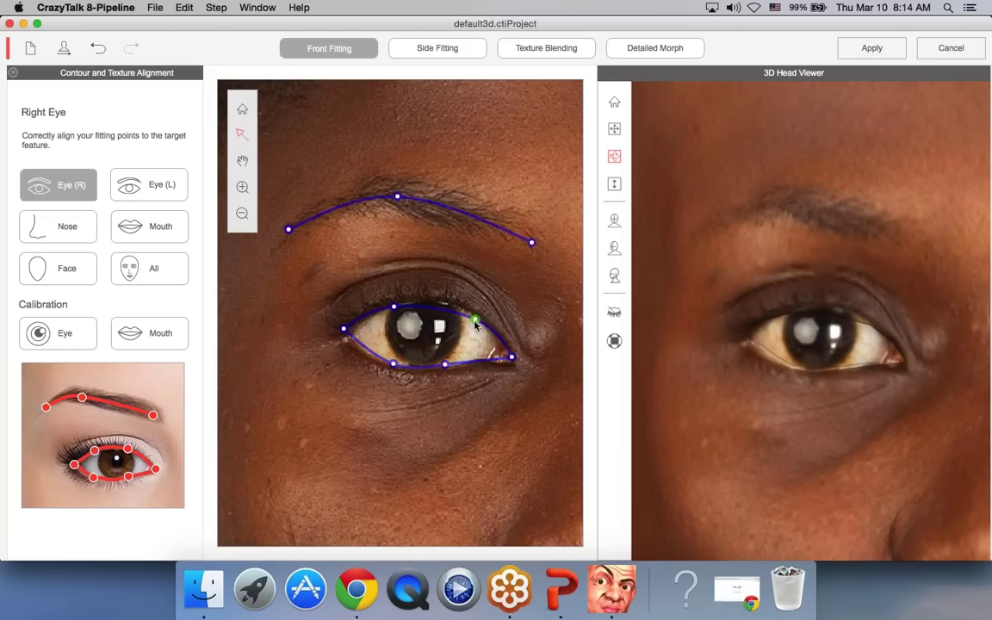
{"action": "left_click_drag", "start_coordinate": [473, 317], "coordinate": [468, 314]}
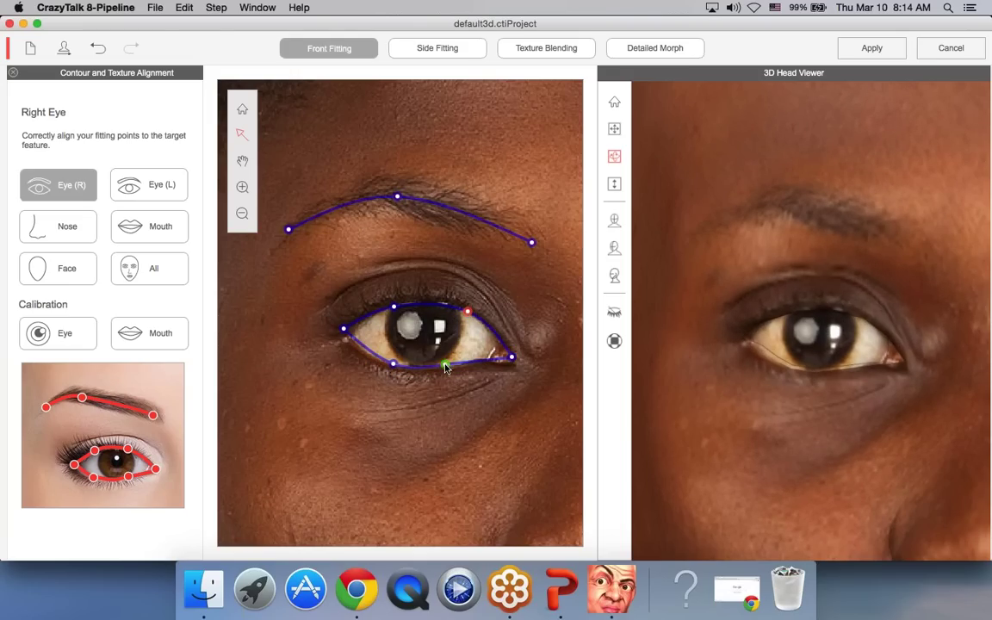
{"action": "left_click_drag", "start_coordinate": [444, 366], "coordinate": [448, 369]}
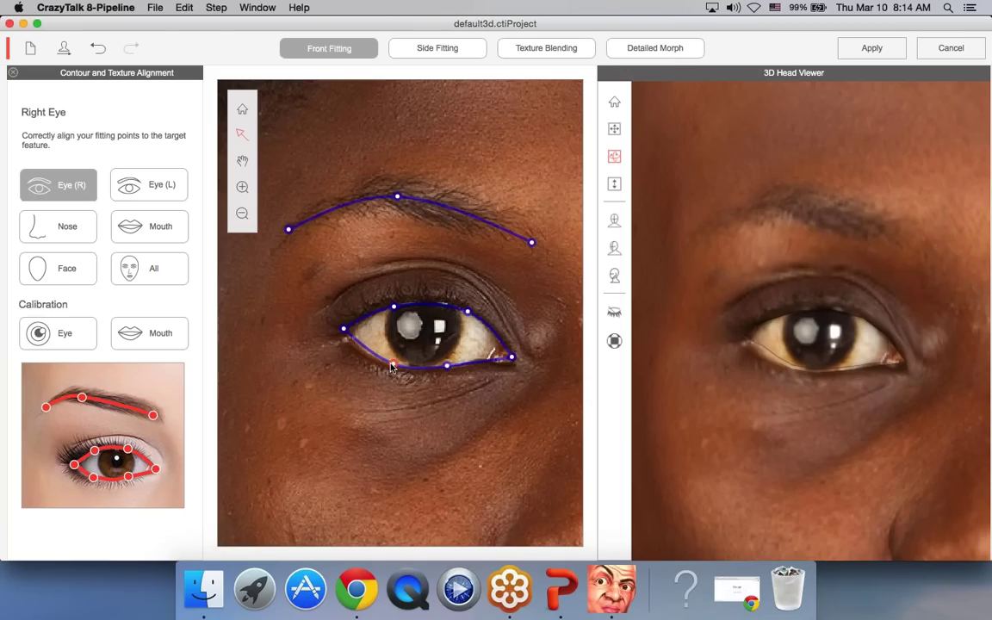
{"action": "left_click_drag", "start_coordinate": [344, 328], "coordinate": [344, 337]}
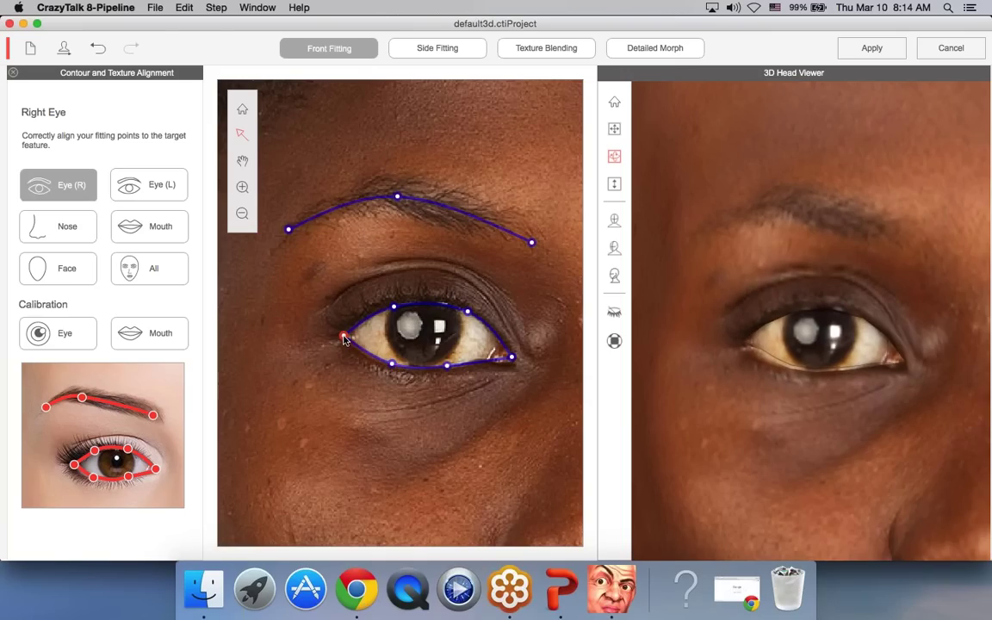
{"action": "left_click", "coordinate": [395, 307]}
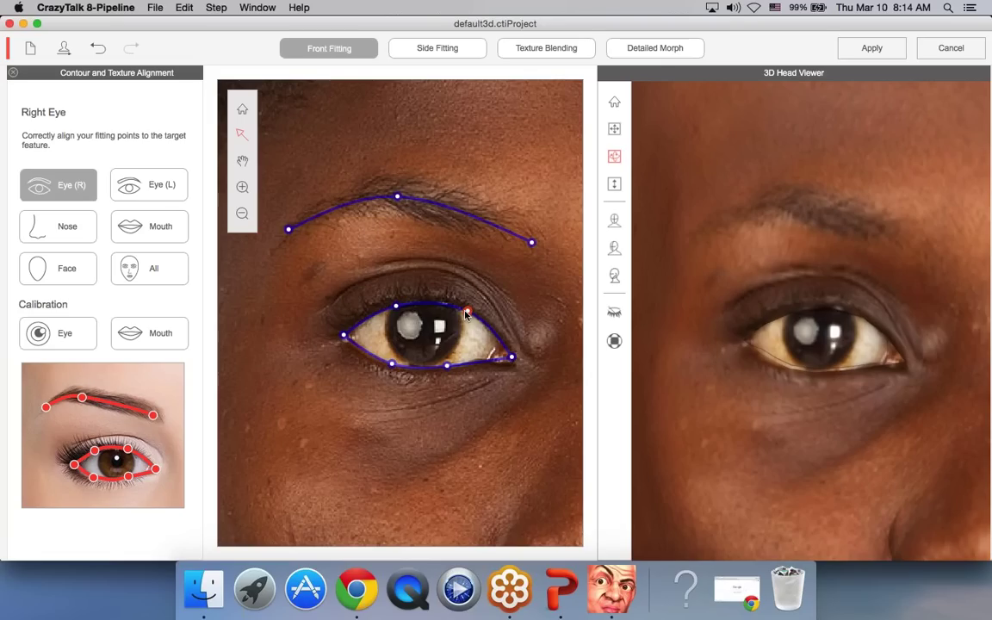
{"action": "left_click", "coordinate": [512, 358]}
{"action": "left_click_drag", "start_coordinate": [514, 361], "coordinate": [511, 363]}
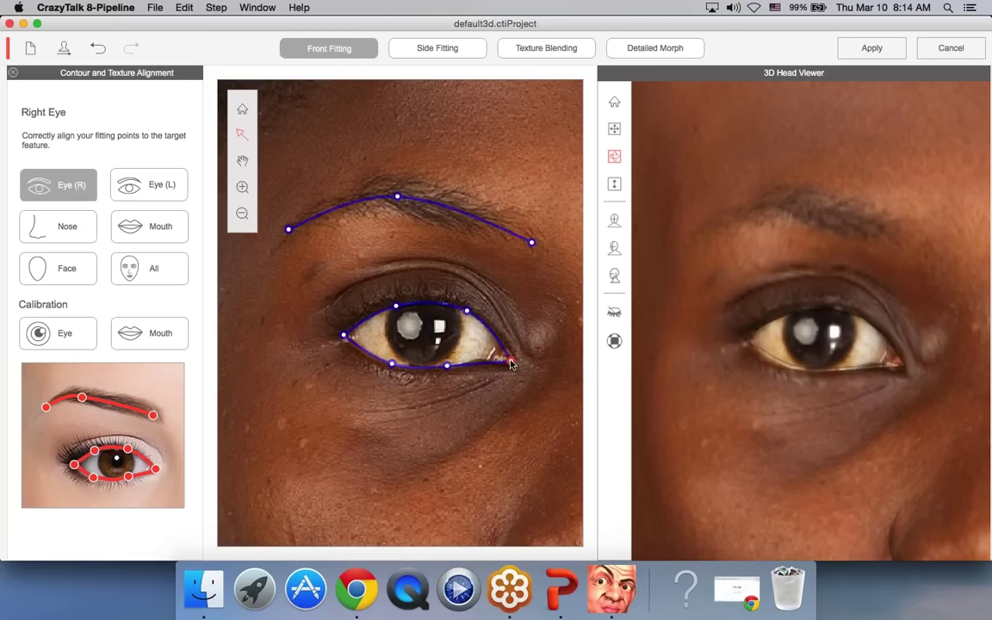
{"action": "left_click", "coordinate": [446, 366]}
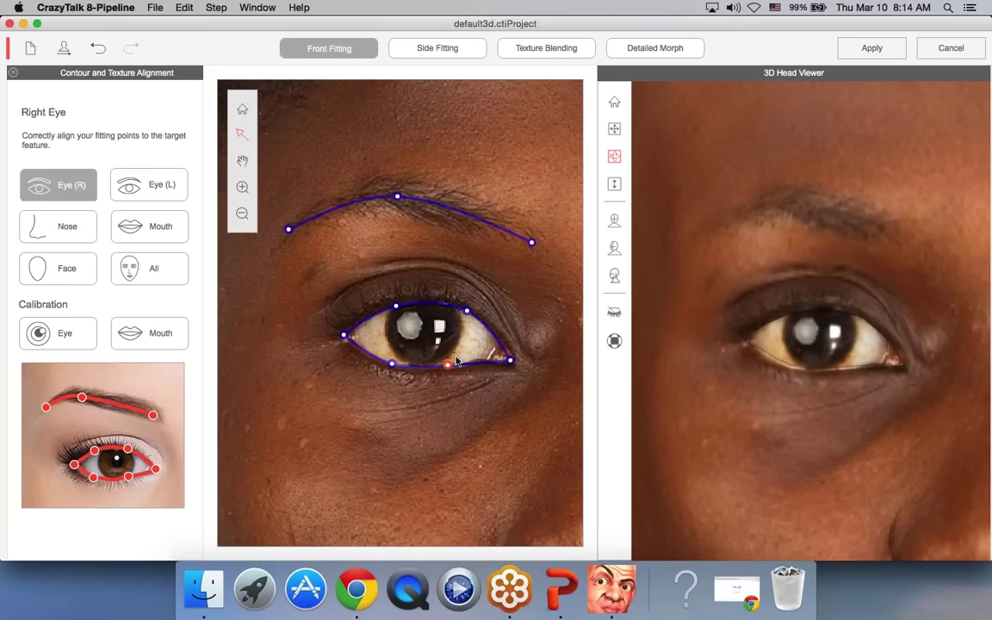
Raise the left eyebrow and eye contours, then lower the inner and outer corners onto the lid
{"action": "left_click", "coordinate": [166, 192]}
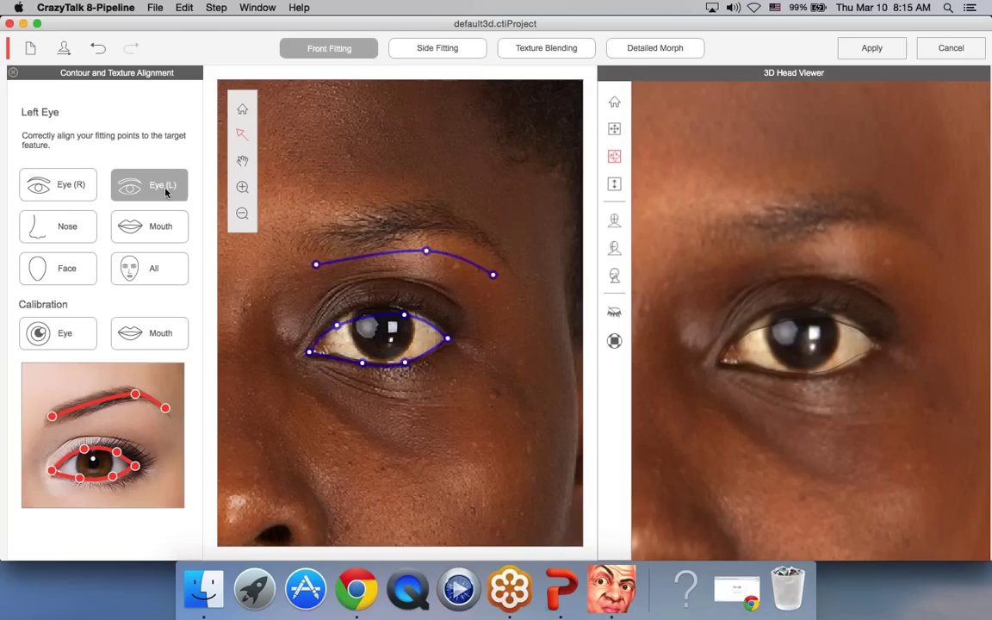
{"action": "left_click_drag", "start_coordinate": [375, 256], "coordinate": [445, 226]}
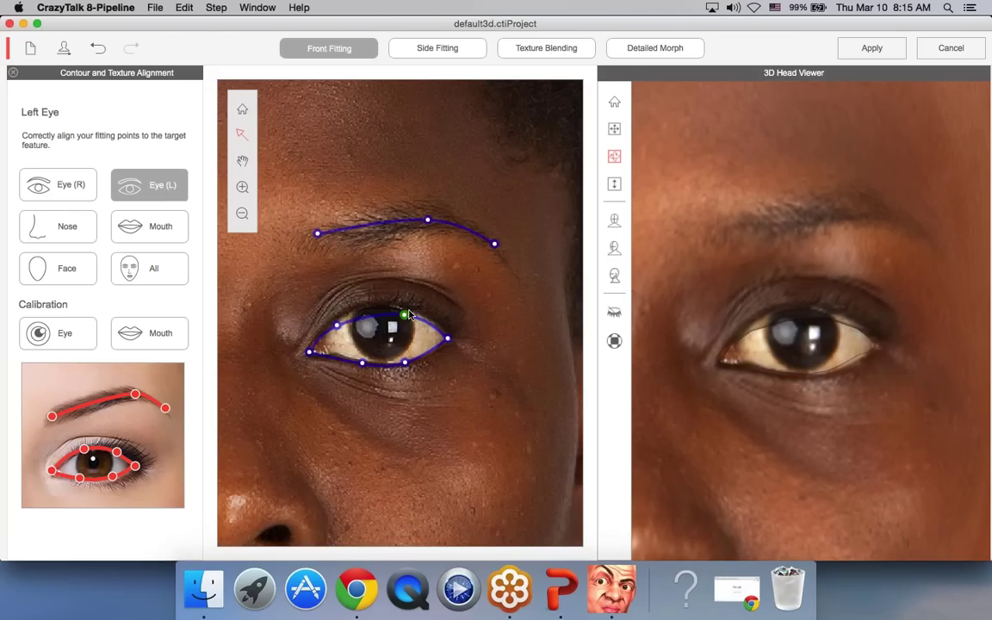
{"action": "left_click_drag", "start_coordinate": [416, 321], "coordinate": [416, 311]}
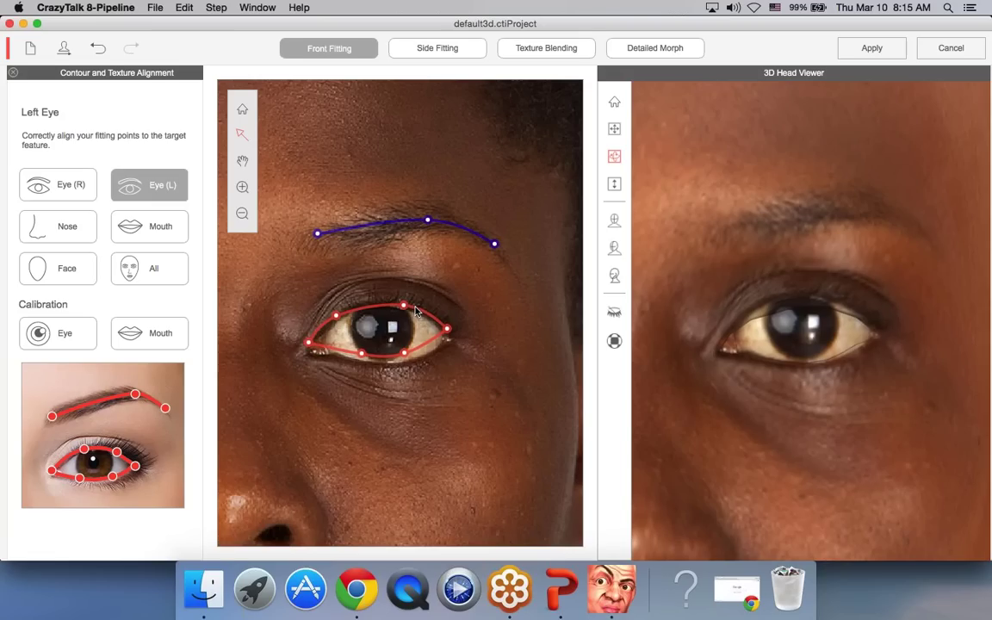
{"action": "left_click", "coordinate": [330, 352]}
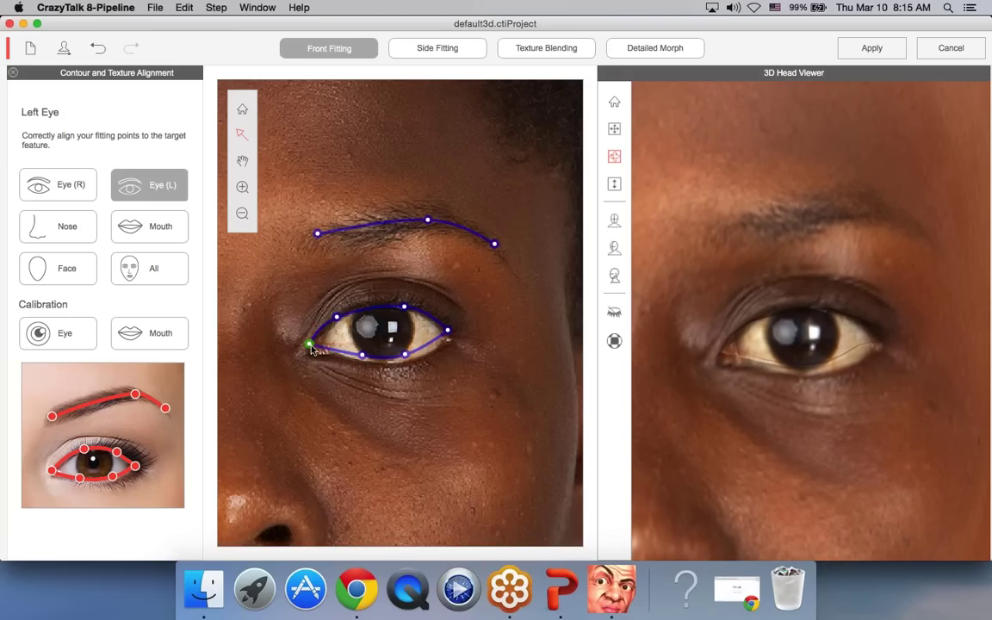
{"action": "left_click_drag", "start_coordinate": [309, 346], "coordinate": [403, 359]}
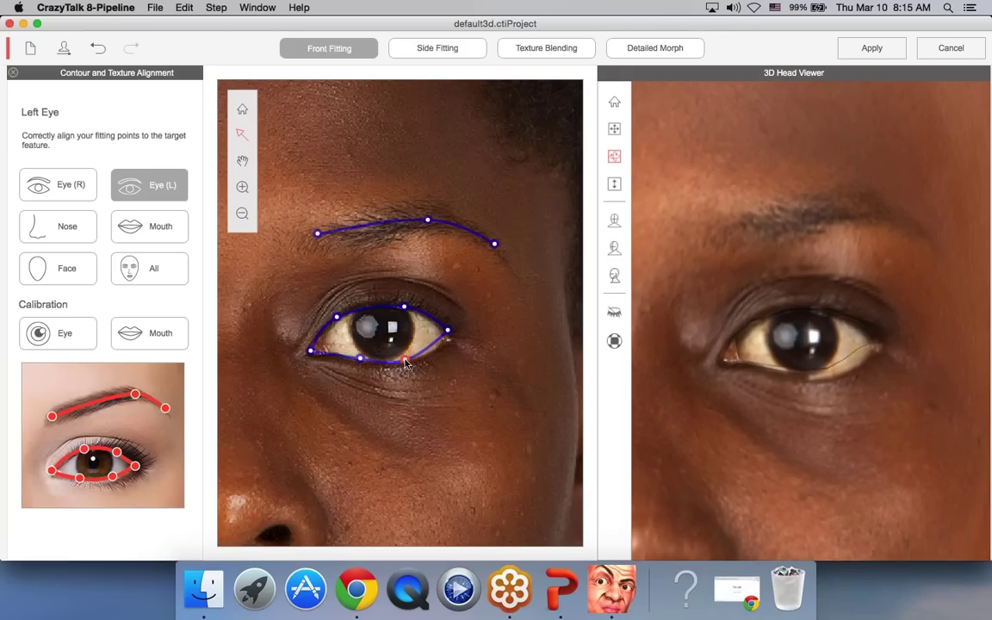
{"action": "left_click_drag", "start_coordinate": [448, 332], "coordinate": [448, 338]}
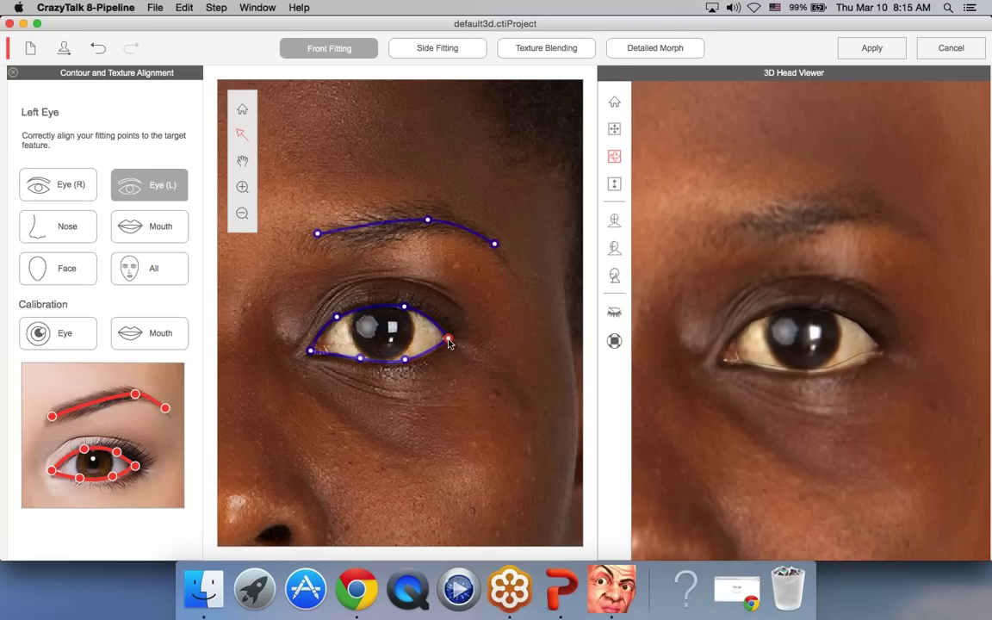
{"action": "left_click", "coordinate": [337, 317]}
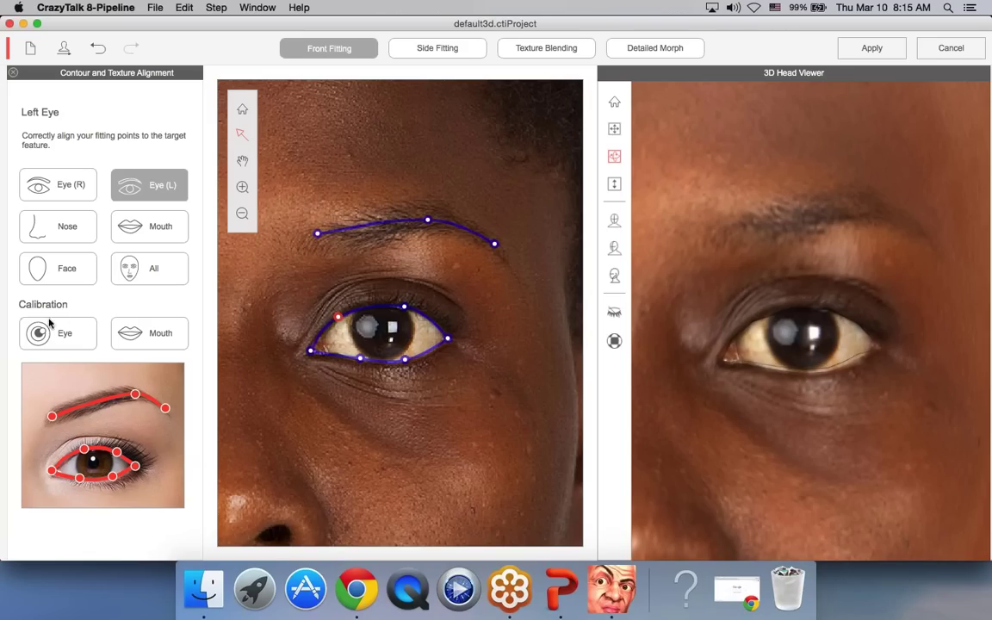
In Eye calibration, preview the head blinking and looking around, stopping each preview
{"action": "left_click", "coordinate": [79, 274]}
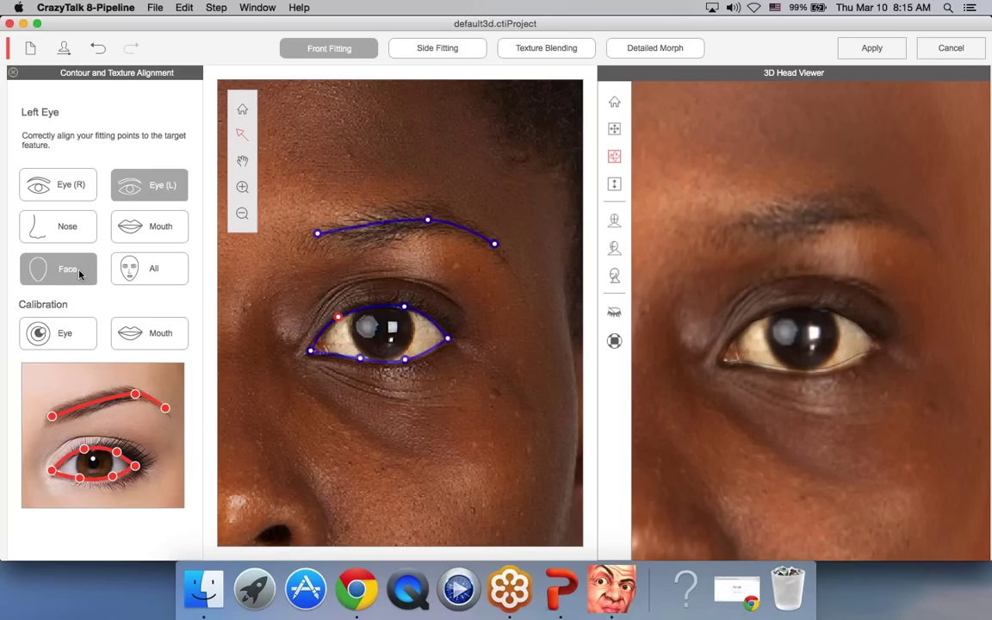
{"action": "left_click", "coordinate": [58, 337]}
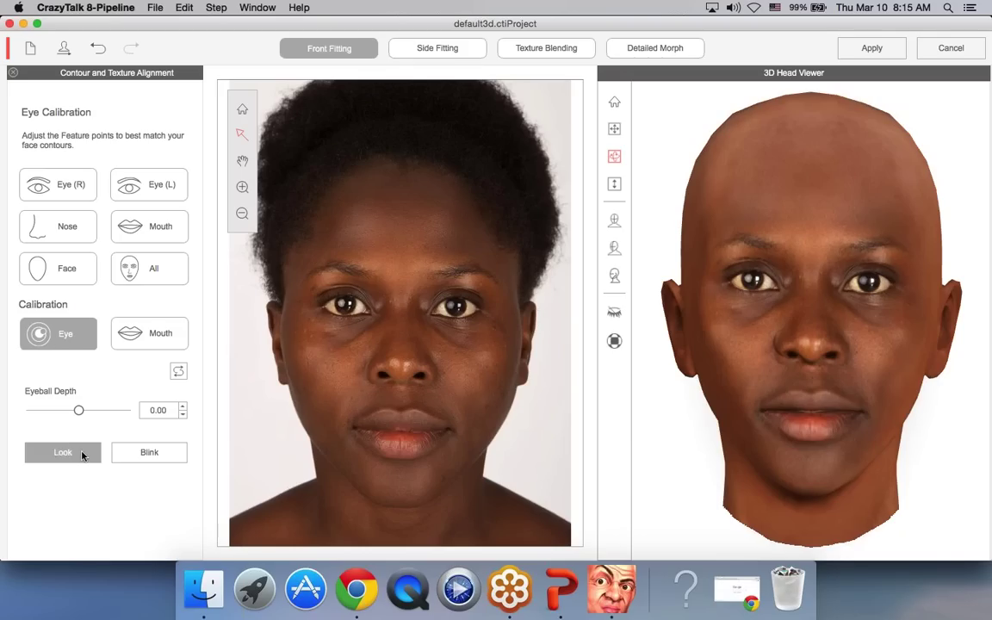
{"action": "left_click", "coordinate": [152, 456]}
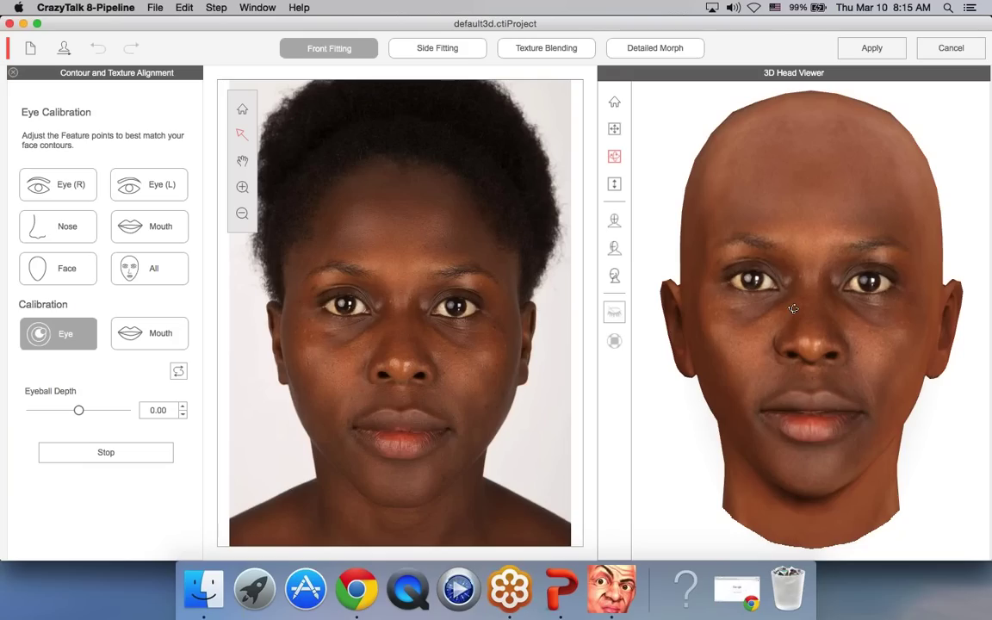
{"action": "left_click", "coordinate": [135, 458]}
{"action": "left_click", "coordinate": [137, 459]}
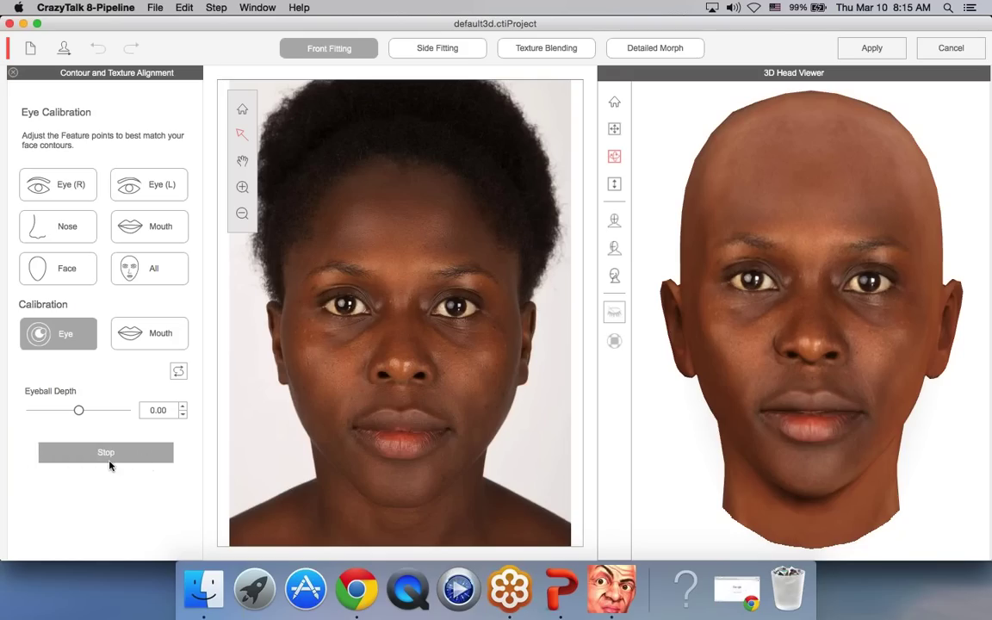
{"action": "left_click", "coordinate": [114, 460]}
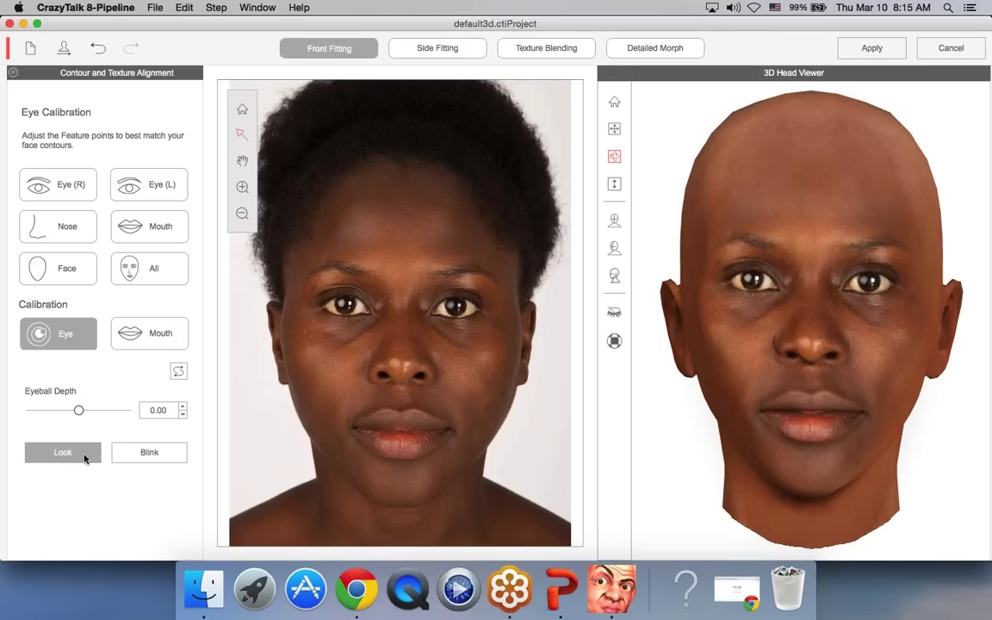
{"action": "left_click", "coordinate": [85, 456]}
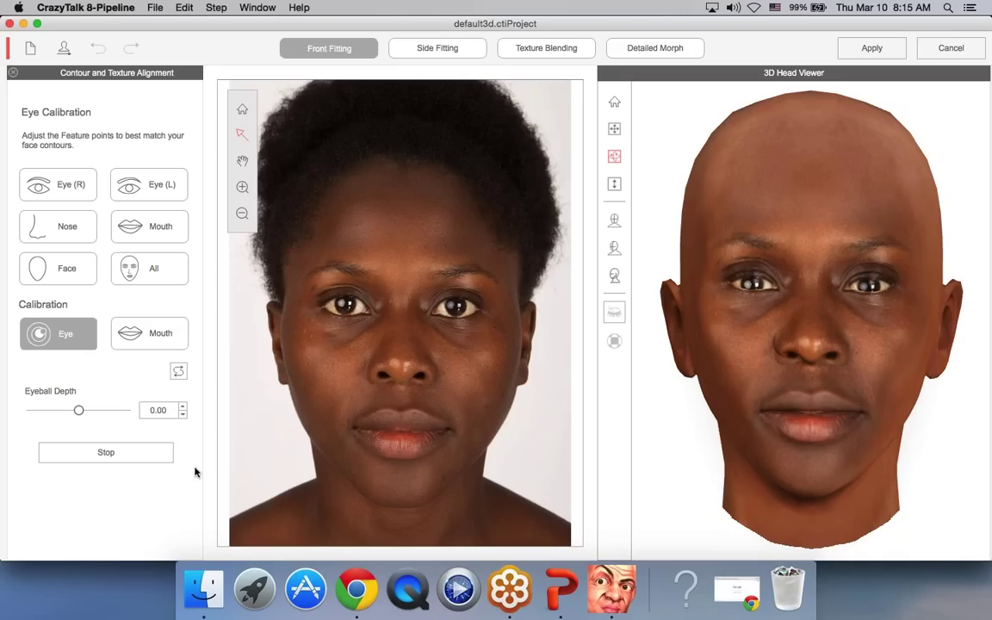
{"action": "left_click", "coordinate": [104, 463]}
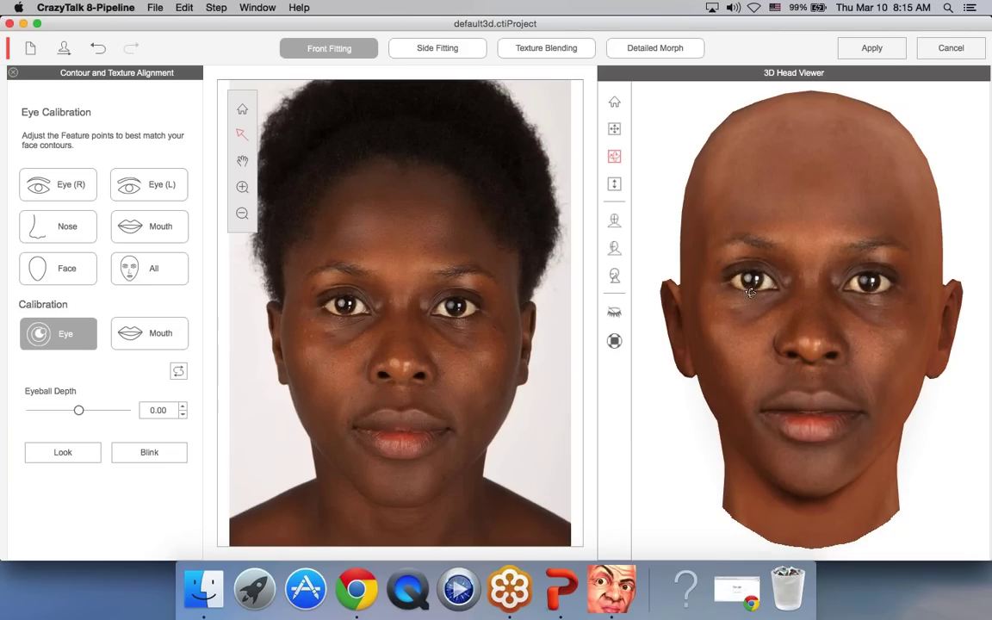
Return to right-eye fitting and zoom the photo view to the lower eyelid
{"action": "left_click", "coordinate": [55, 172]}
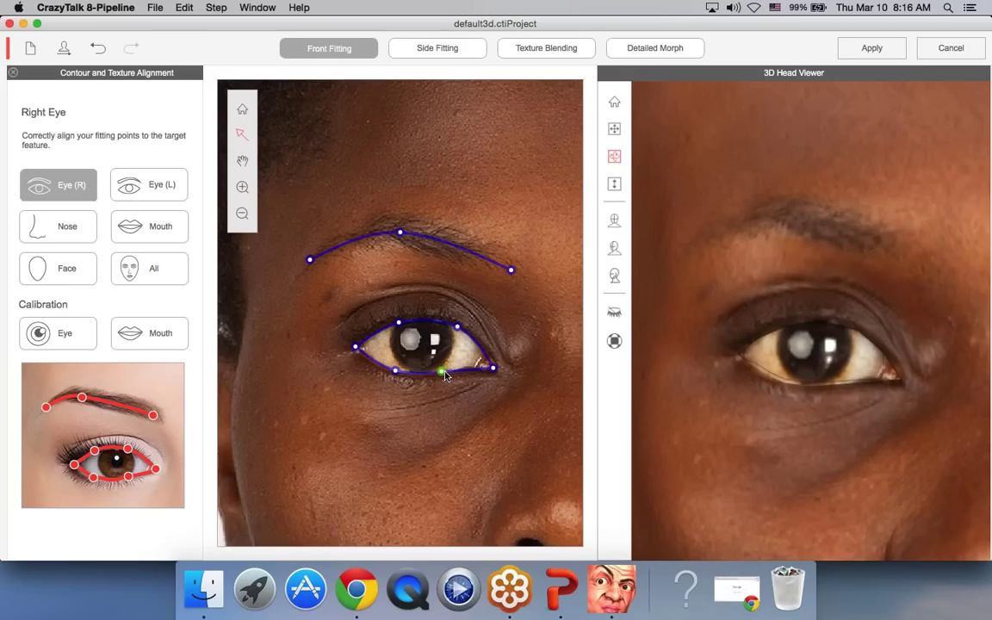
{"action": "scroll", "coordinate": [439, 374], "scroll_direction": "up", "scroll_amount": 3}
{"action": "scroll", "coordinate": [469, 394], "scroll_direction": "up", "scroll_amount": 1}
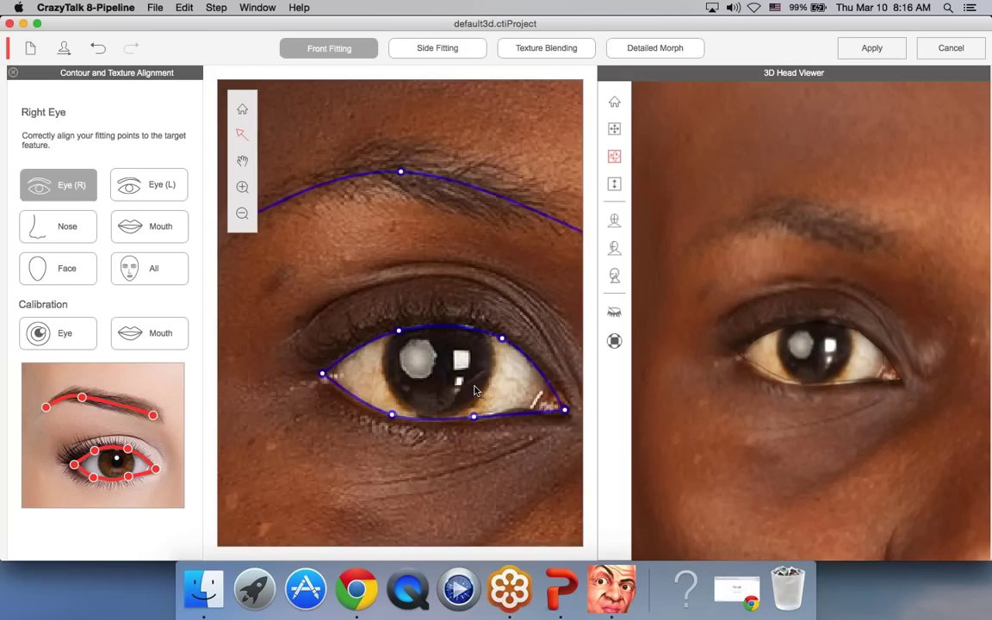
{"action": "scroll", "coordinate": [470, 393], "scroll_direction": "down", "scroll_amount": 1}
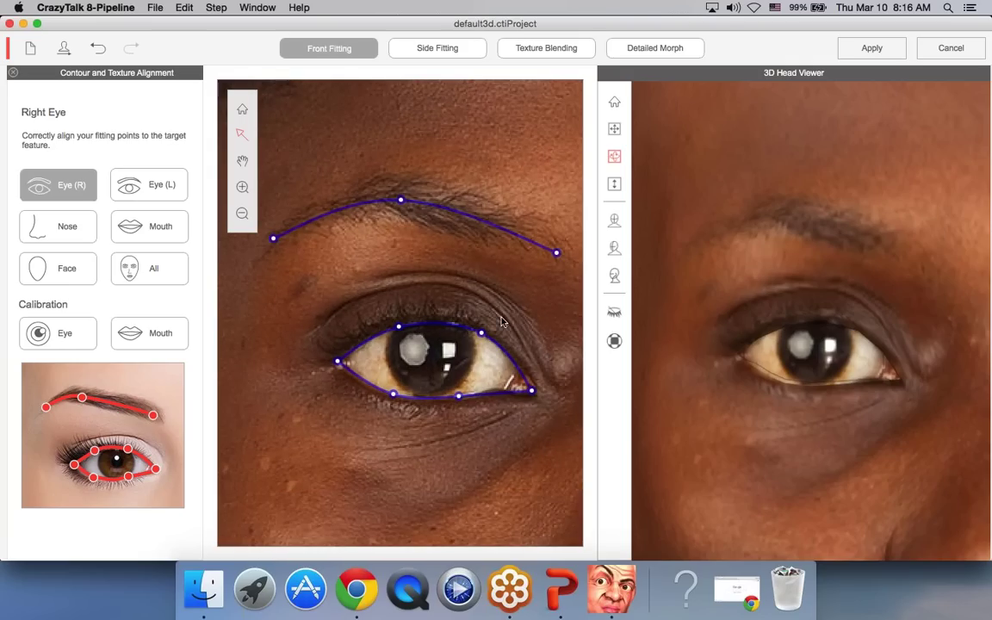
Nudge the right eye's inner corner into place and pick its upper- and lower-lid points
{"action": "left_click", "coordinate": [459, 399]}
{"action": "left_click", "coordinate": [390, 396]}
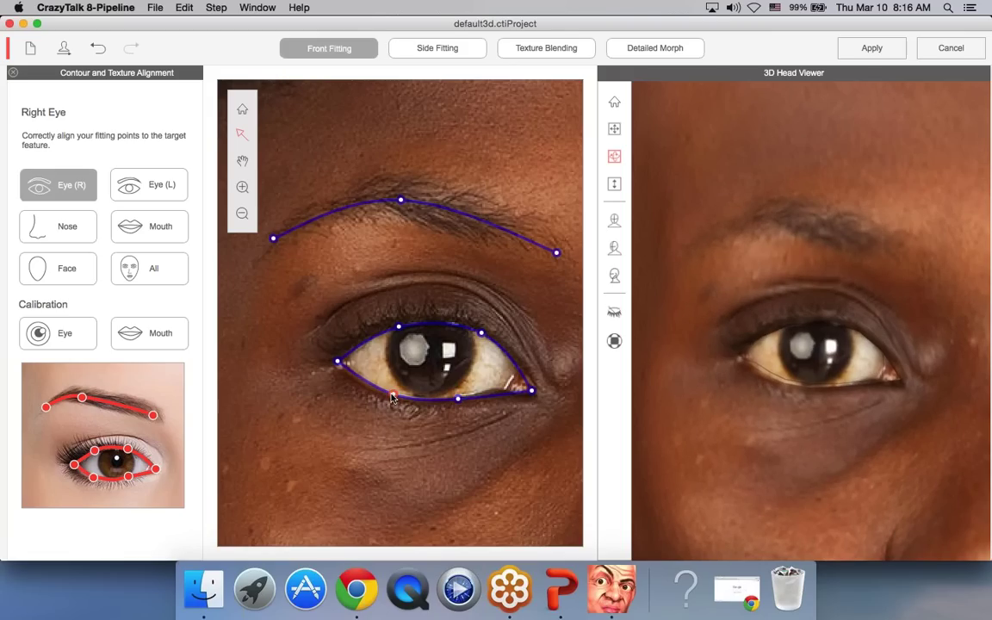
{"action": "left_click_drag", "start_coordinate": [336, 362], "coordinate": [335, 364]}
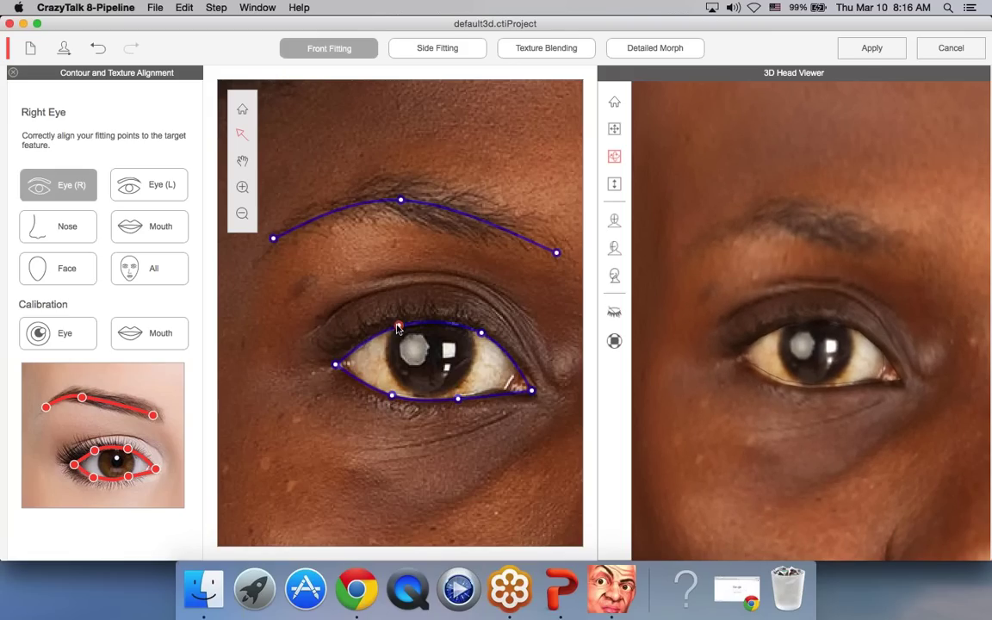
{"action": "left_click", "coordinate": [481, 332]}
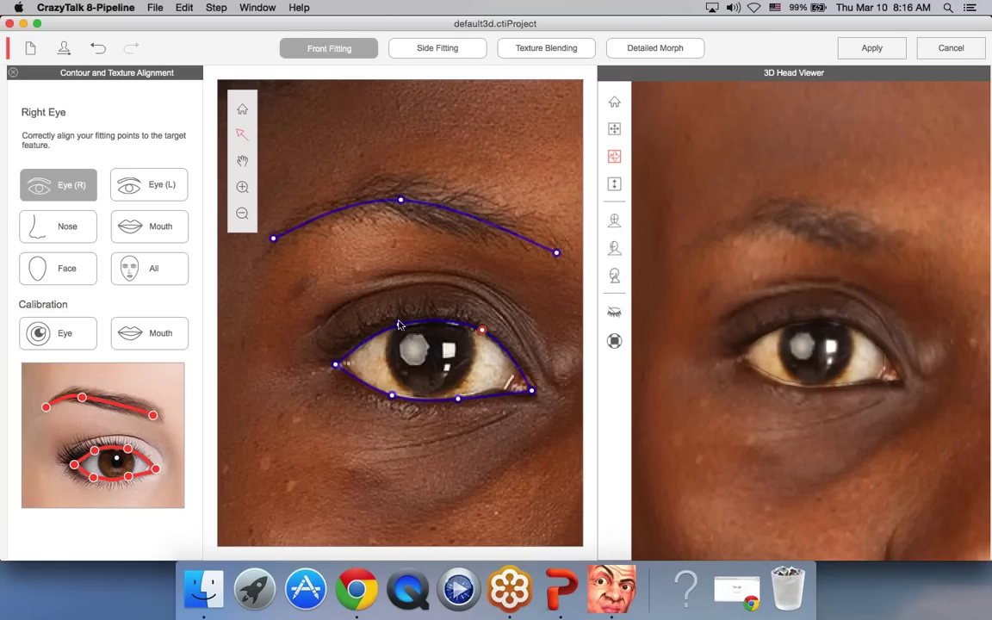
{"action": "left_click", "coordinate": [398, 323]}
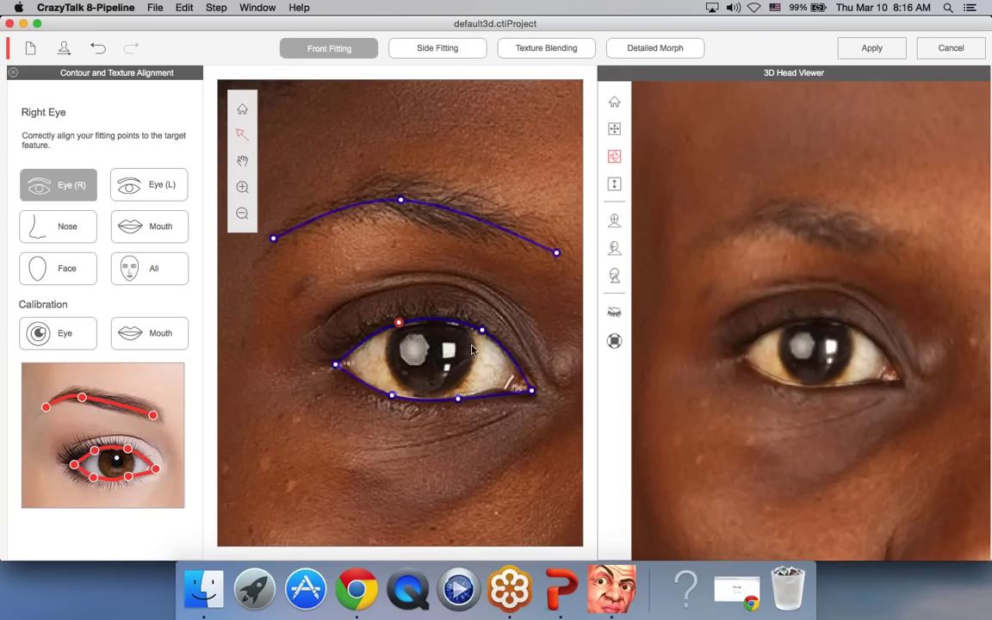
Pull the right eye's upper-lid and outer lower-lid points toward the outer corner, then return to Face fitting
{"action": "left_click_drag", "start_coordinate": [482, 331], "coordinate": [497, 345]}
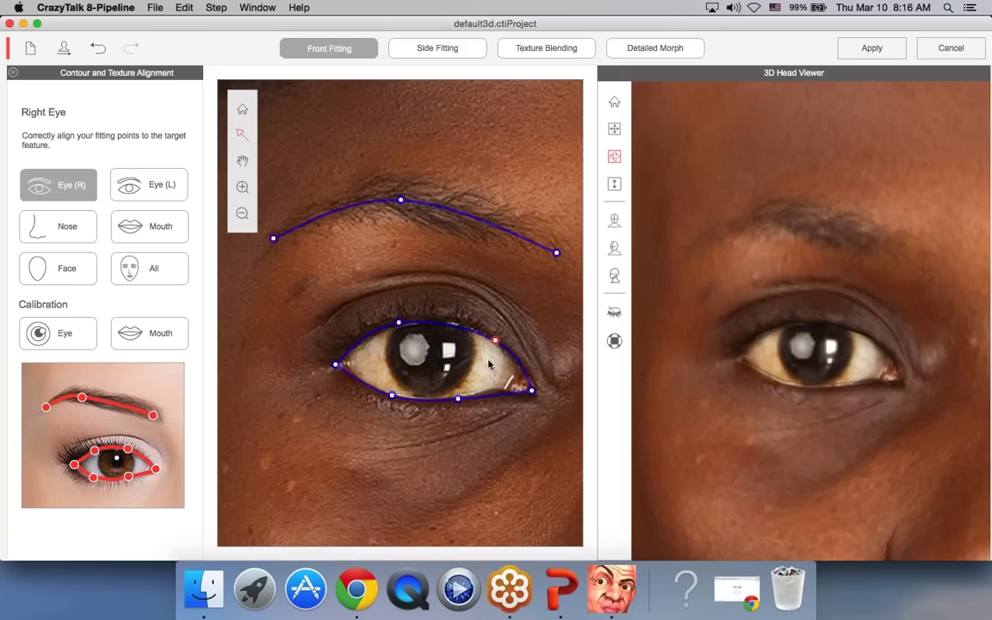
{"action": "left_click", "coordinate": [459, 400]}
{"action": "left_click_drag", "start_coordinate": [463, 404], "coordinate": [487, 392]}
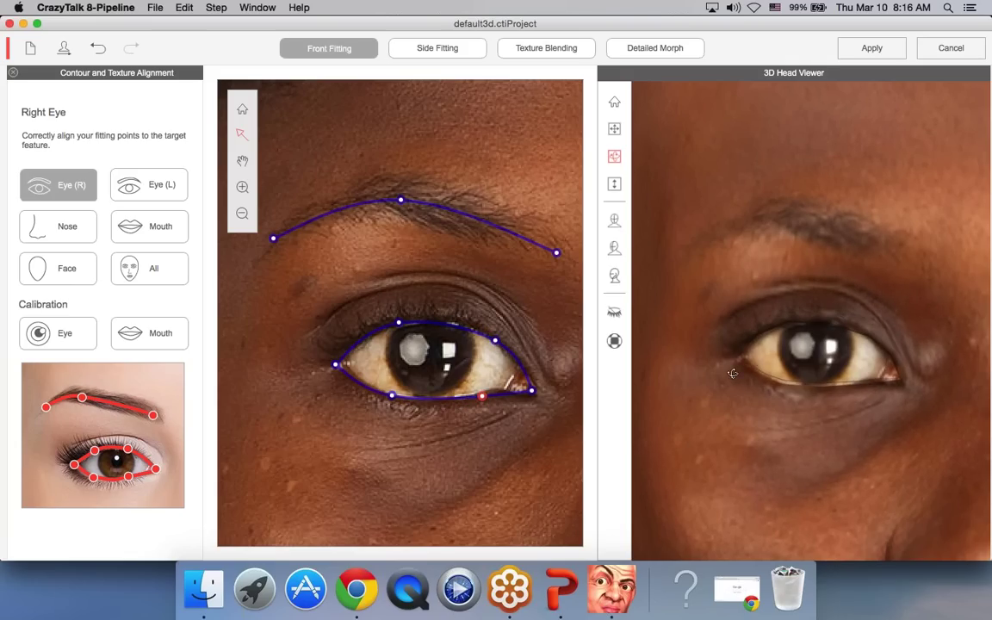
{"action": "scroll", "coordinate": [732, 373], "scroll_direction": "down", "scroll_amount": 5}
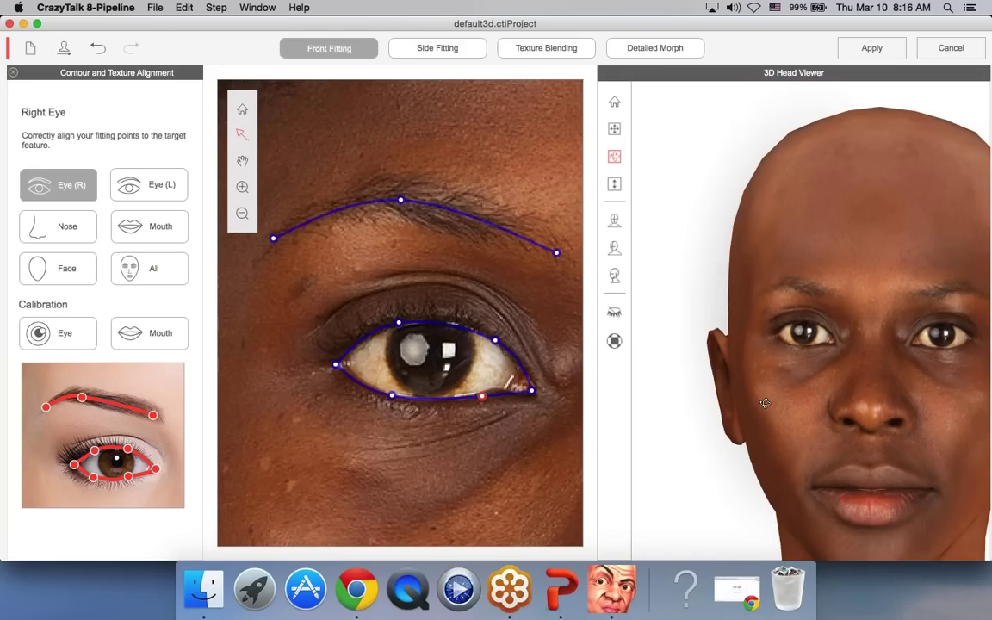
{"action": "left_click", "coordinate": [62, 269]}
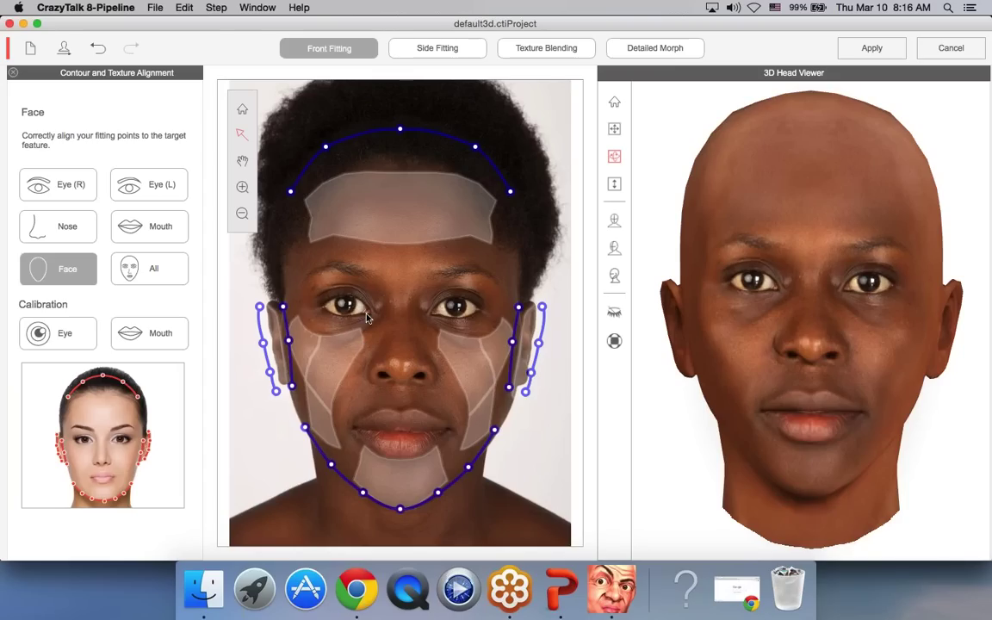
Preview the 3D head blinking under Eye calibration, then stop the preview
{"action": "left_click", "coordinate": [62, 342]}
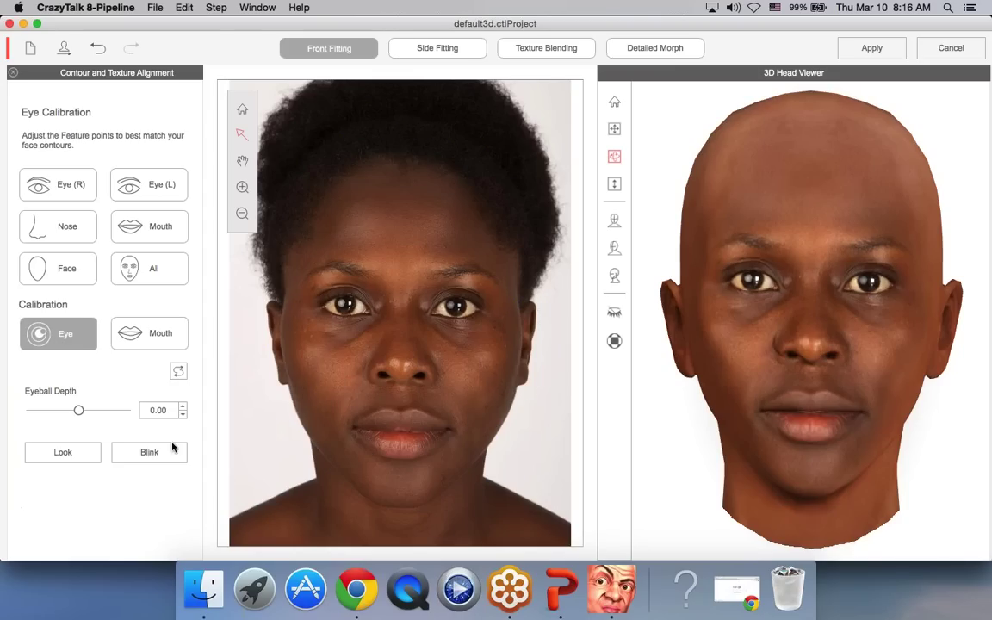
{"action": "left_click", "coordinate": [167, 459]}
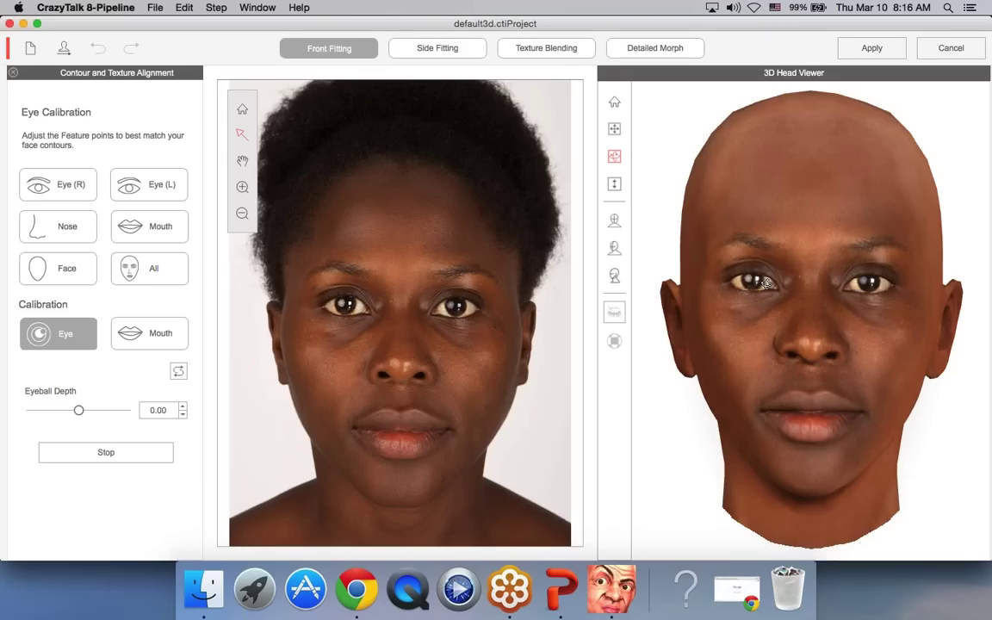
{"action": "left_click", "coordinate": [148, 452]}
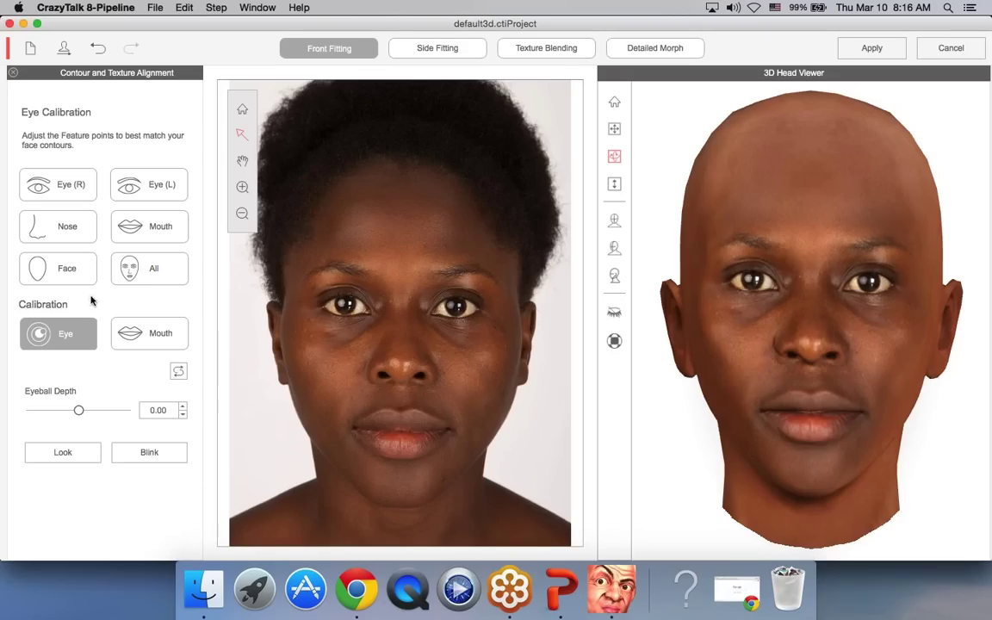
Check the left eye's lower-lid fitting point, then move on to Nose fitting
{"action": "left_click", "coordinate": [128, 193]}
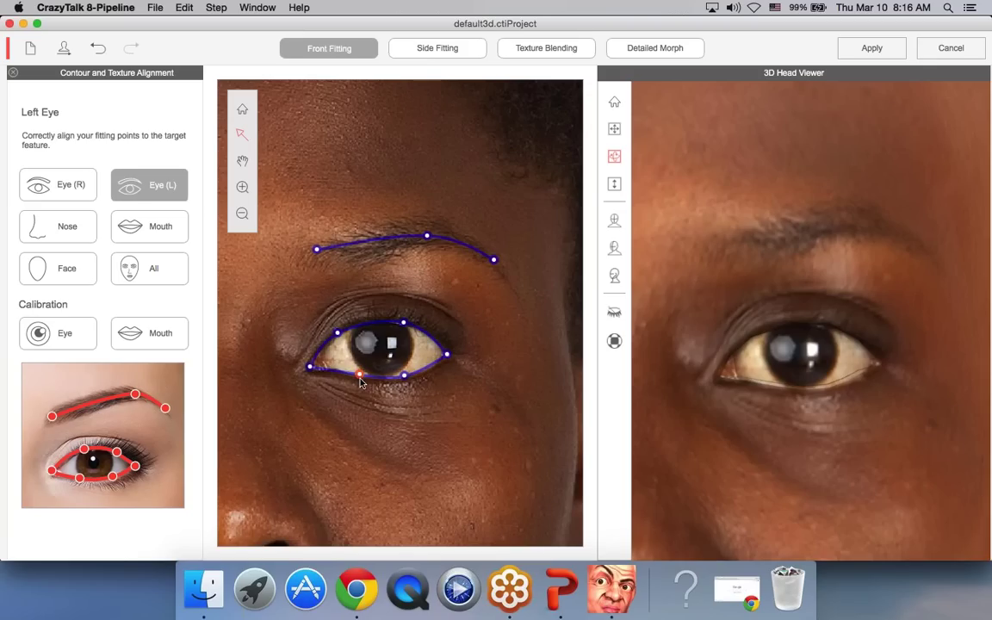
{"action": "left_click", "coordinate": [404, 377]}
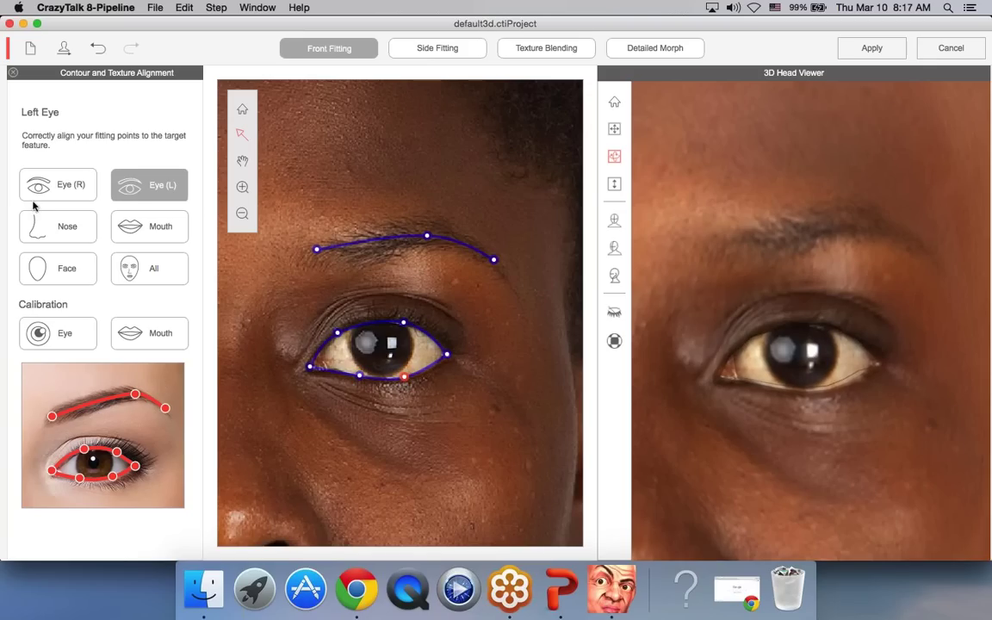
{"action": "left_click", "coordinate": [60, 226]}
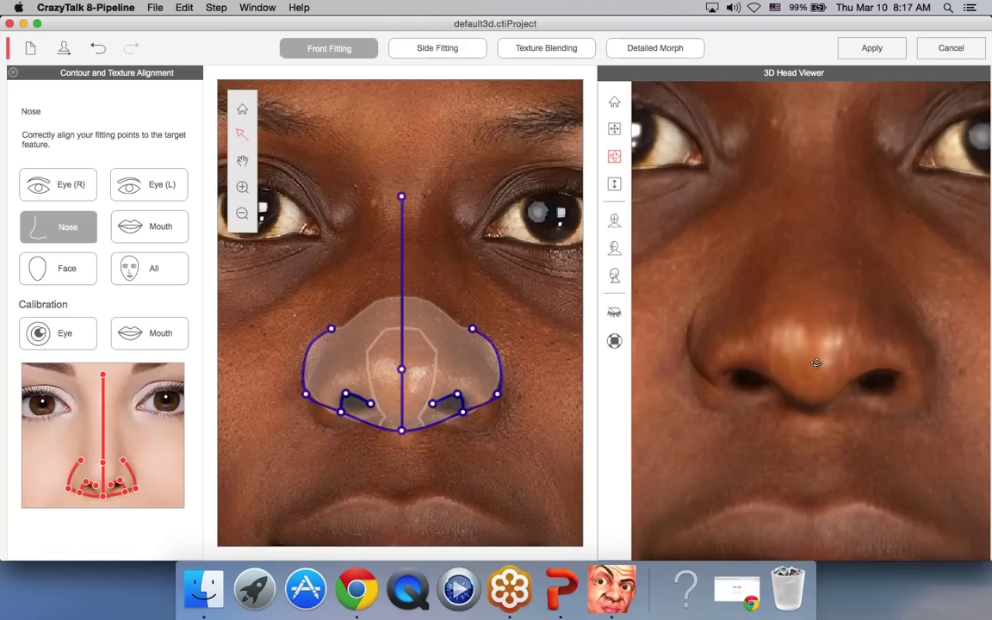
Lower the right and left nostril outline points onto the photo's nostrils
{"action": "left_click", "coordinate": [497, 395]}
{"action": "left_click_drag", "start_coordinate": [497, 395], "coordinate": [465, 423]}
{"action": "left_click", "coordinate": [340, 413]}
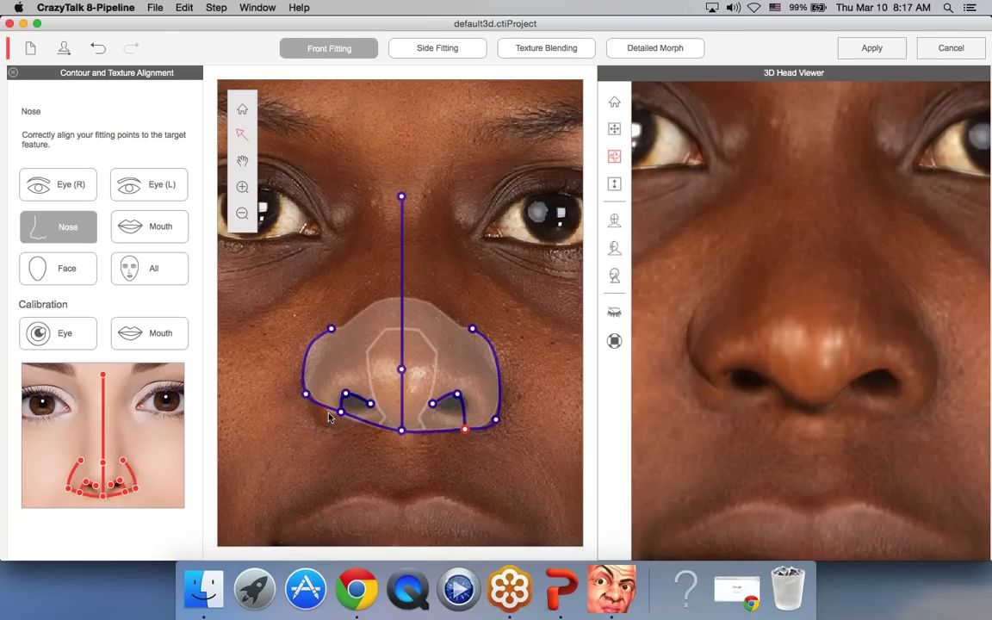
{"action": "left_click_drag", "start_coordinate": [340, 413], "coordinate": [308, 409]}
{"action": "left_click", "coordinate": [306, 395]}
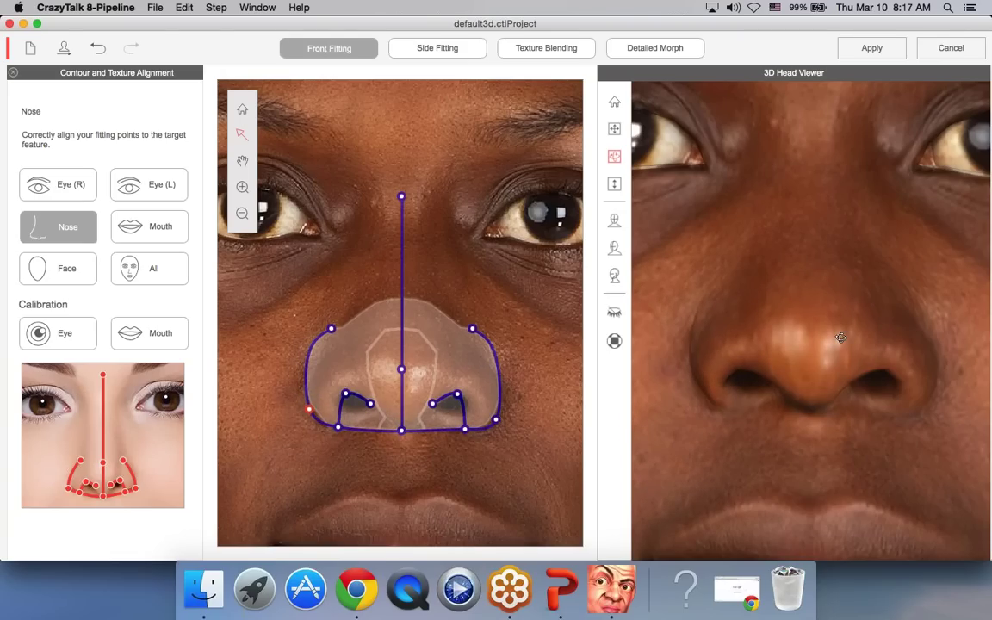
Orbit and pan the 3D head to check the nose, reset to front, and nudge the right nostril point
{"action": "scroll", "coordinate": [815, 323], "scroll_direction": "down", "scroll_amount": 5}
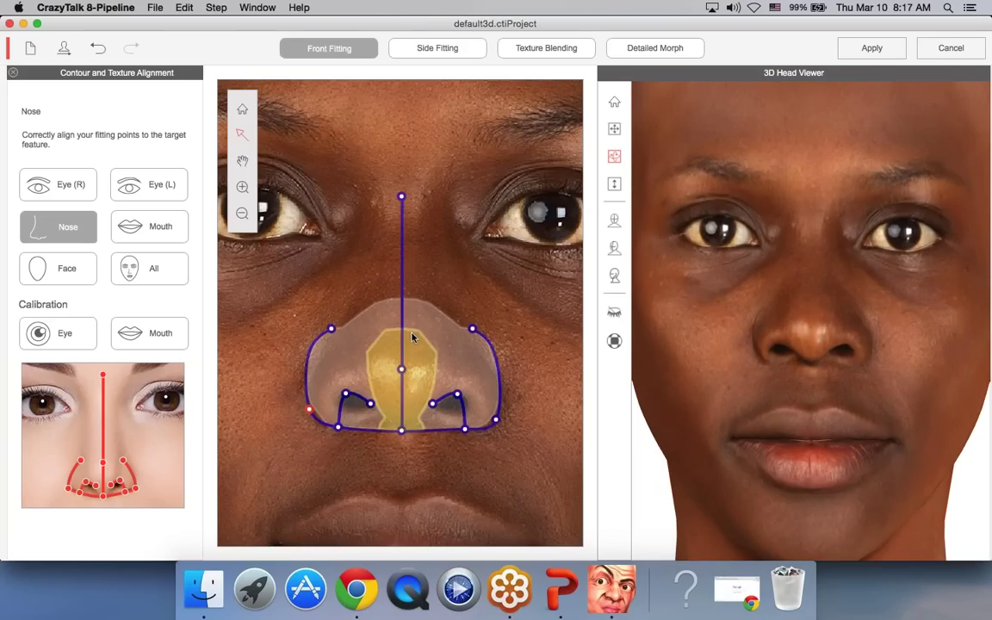
{"action": "left_click_drag", "start_coordinate": [911, 371], "coordinate": [630, 153]}
{"action": "scroll", "coordinate": [751, 385], "scroll_direction": "up", "scroll_amount": 5}
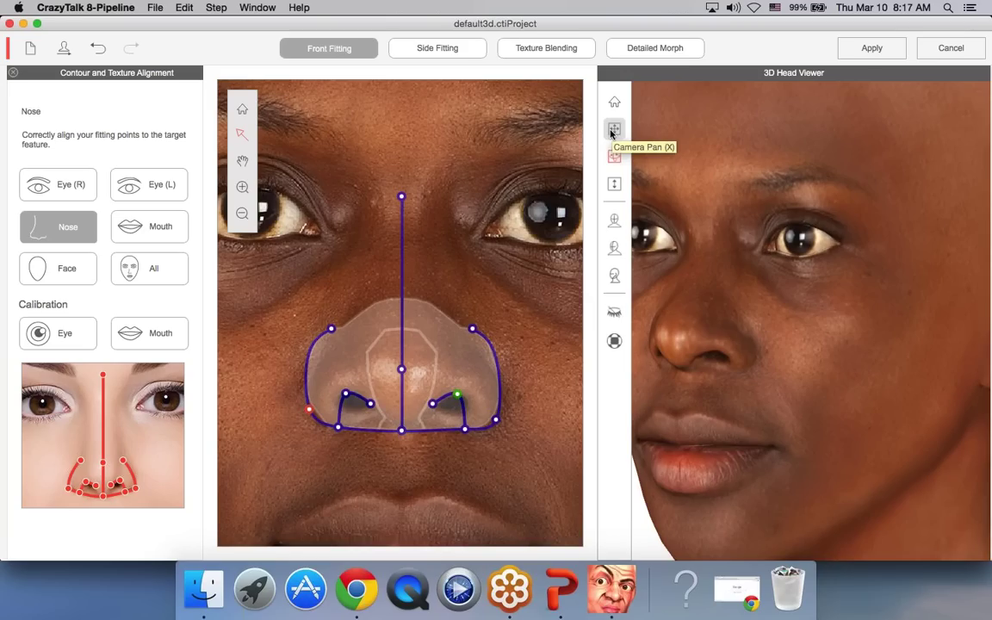
{"action": "left_click", "coordinate": [611, 130]}
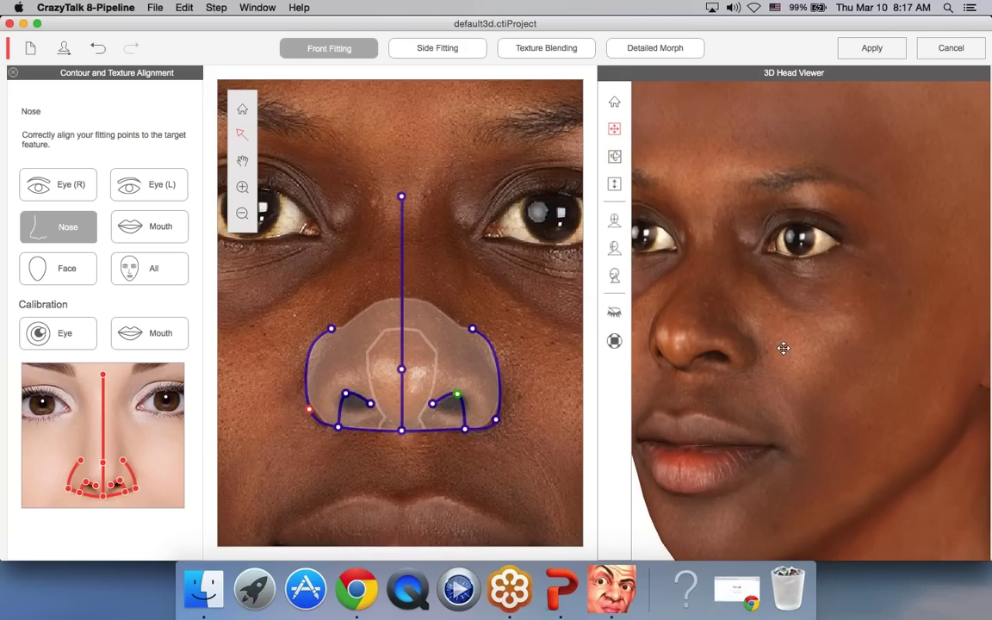
{"action": "left_click_drag", "start_coordinate": [783, 348], "coordinate": [886, 354]}
{"action": "left_click_drag", "start_coordinate": [719, 357], "coordinate": [831, 349]}
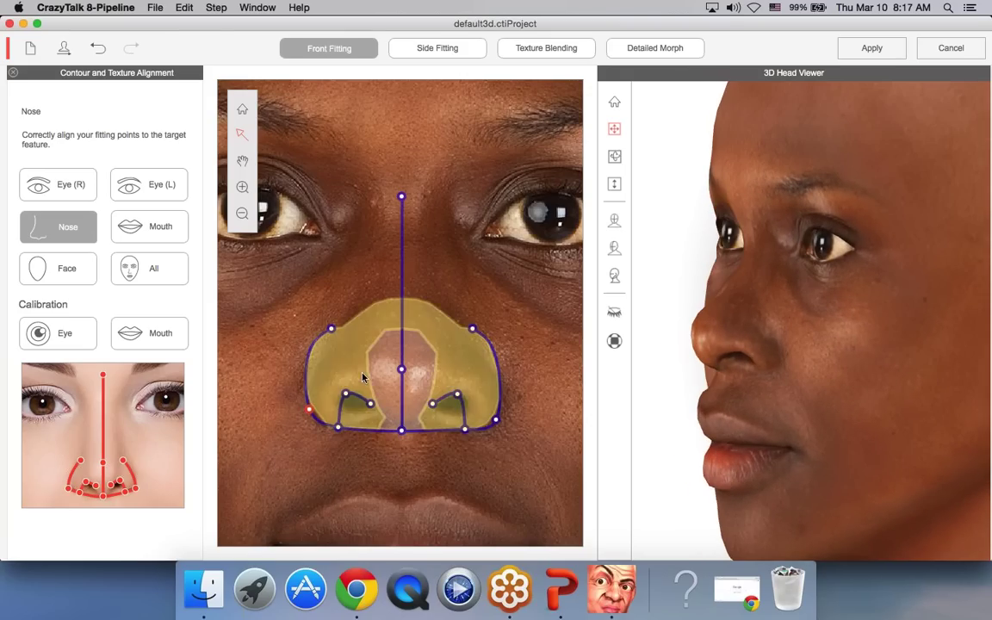
{"action": "left_click", "coordinate": [458, 396]}
{"action": "left_click_drag", "start_coordinate": [696, 386], "coordinate": [724, 379]}
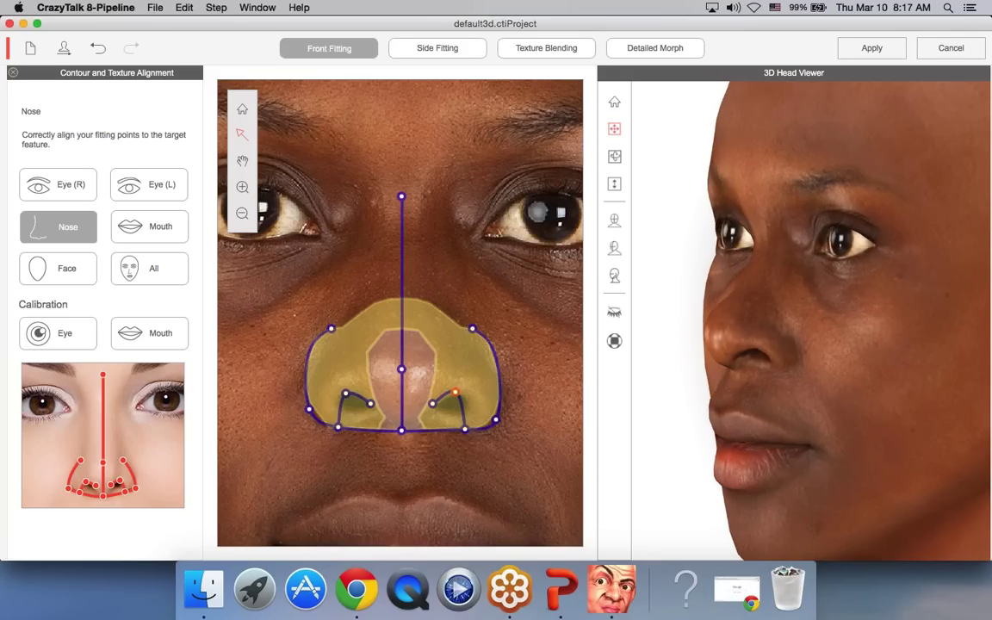
{"action": "left_click", "coordinate": [614, 103]}
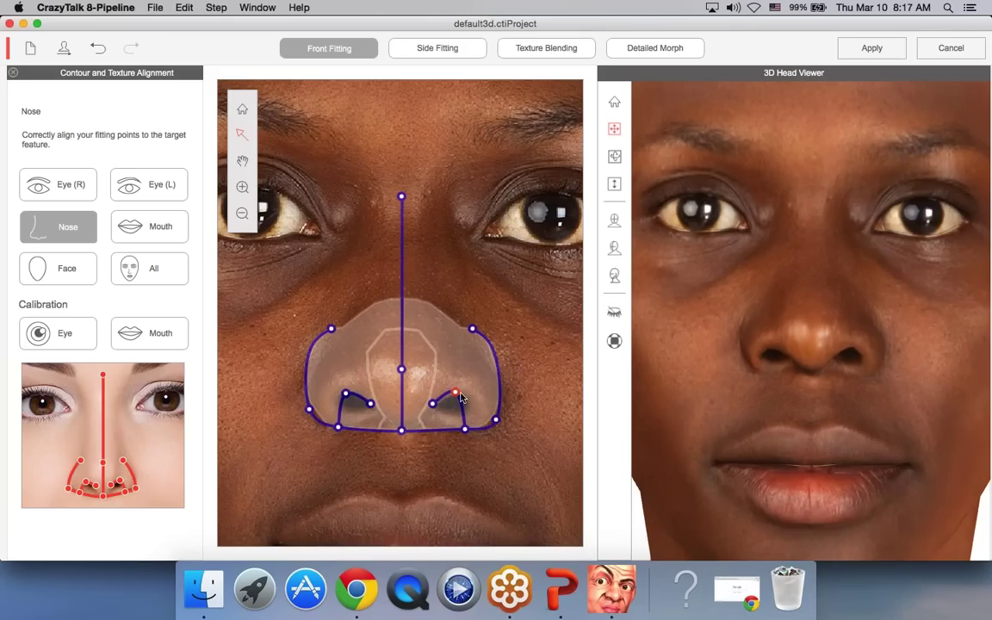
{"action": "left_click_drag", "start_coordinate": [457, 394], "coordinate": [462, 397]}
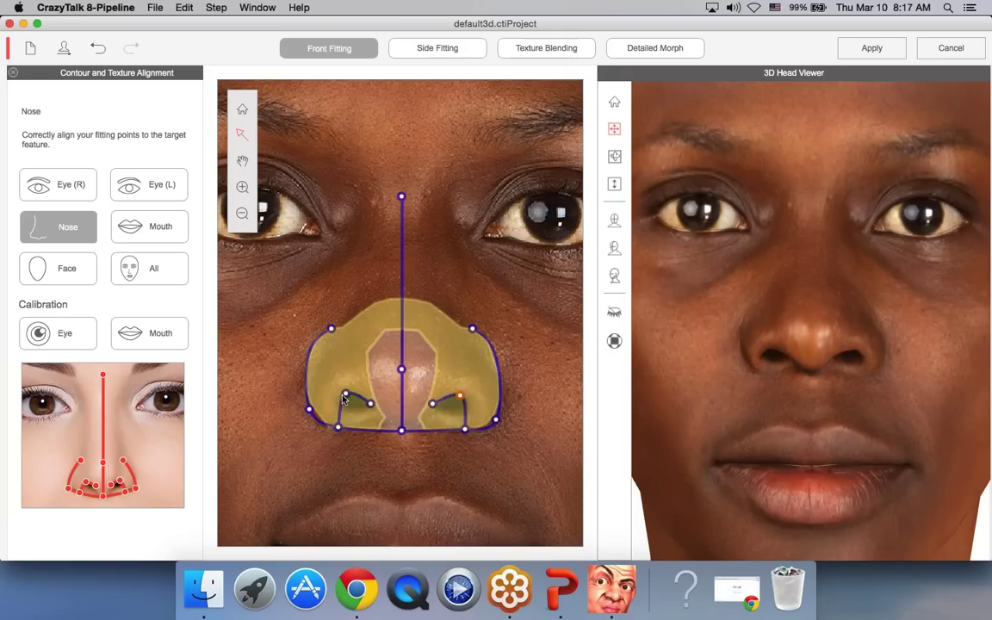
Lower the left and inner right nostril points slightly, turning the 3D head to check
{"action": "left_click_drag", "start_coordinate": [346, 396], "coordinate": [346, 399]}
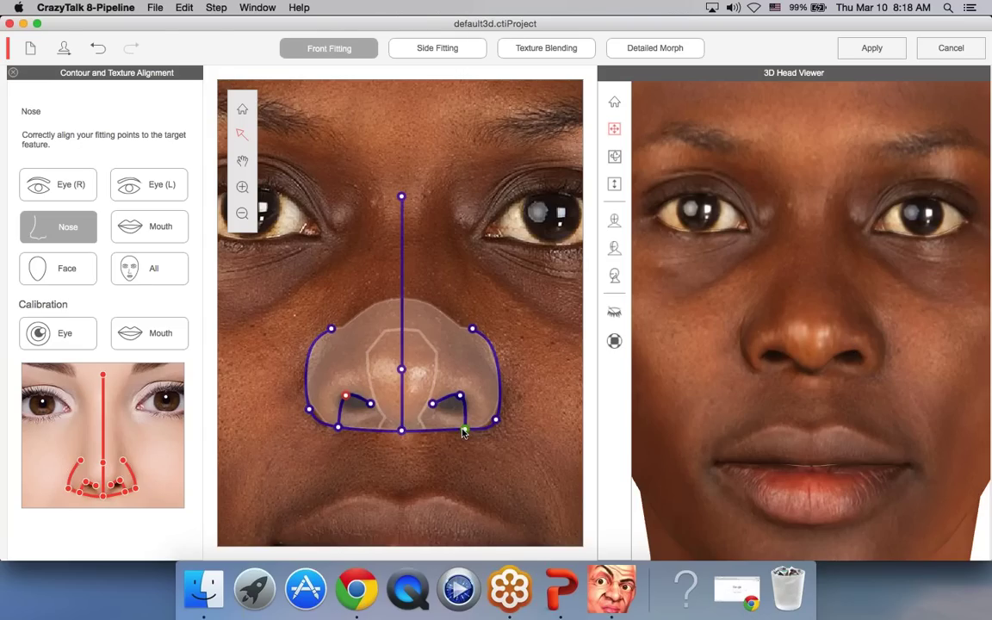
{"action": "left_click_drag", "start_coordinate": [466, 431], "coordinate": [465, 399]}
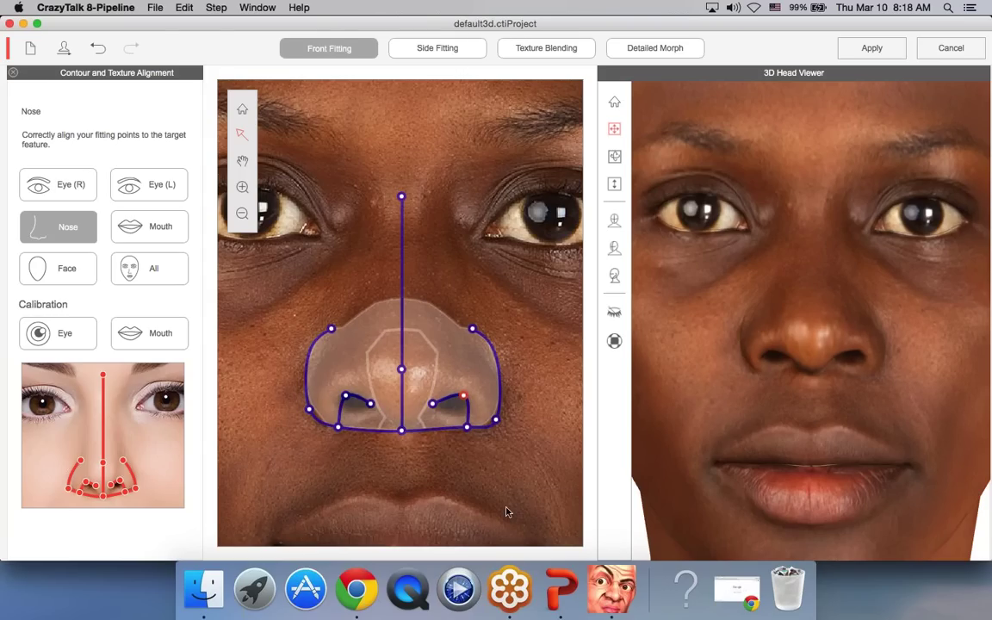
{"action": "left_click_drag", "start_coordinate": [824, 386], "coordinate": [663, 349]}
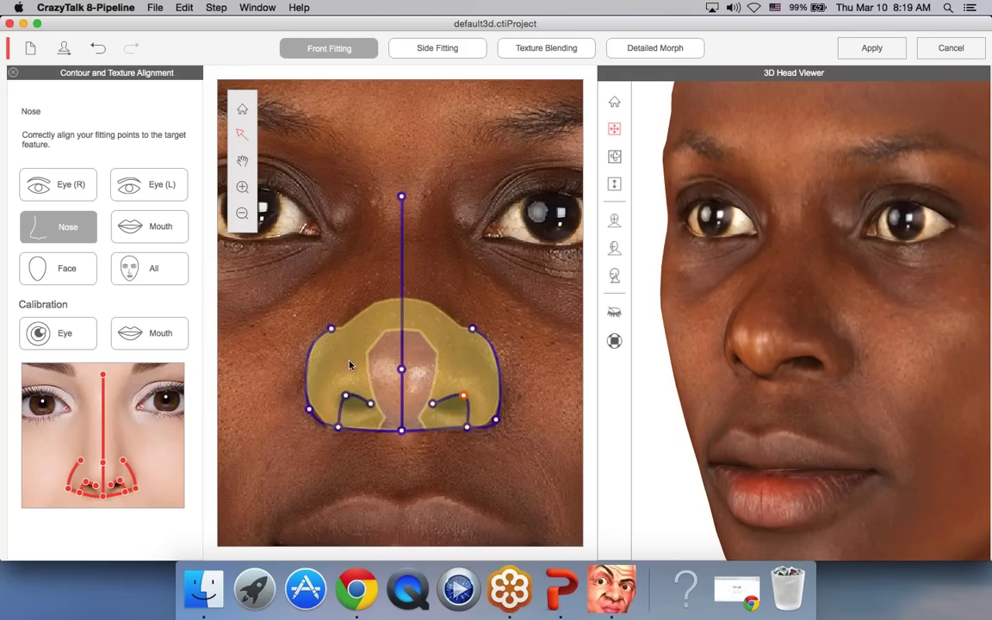
{"action": "scroll", "coordinate": [741, 395], "scroll_direction": "up", "scroll_amount": 3}
{"action": "scroll", "coordinate": [757, 383], "scroll_direction": "up", "scroll_amount": 5}
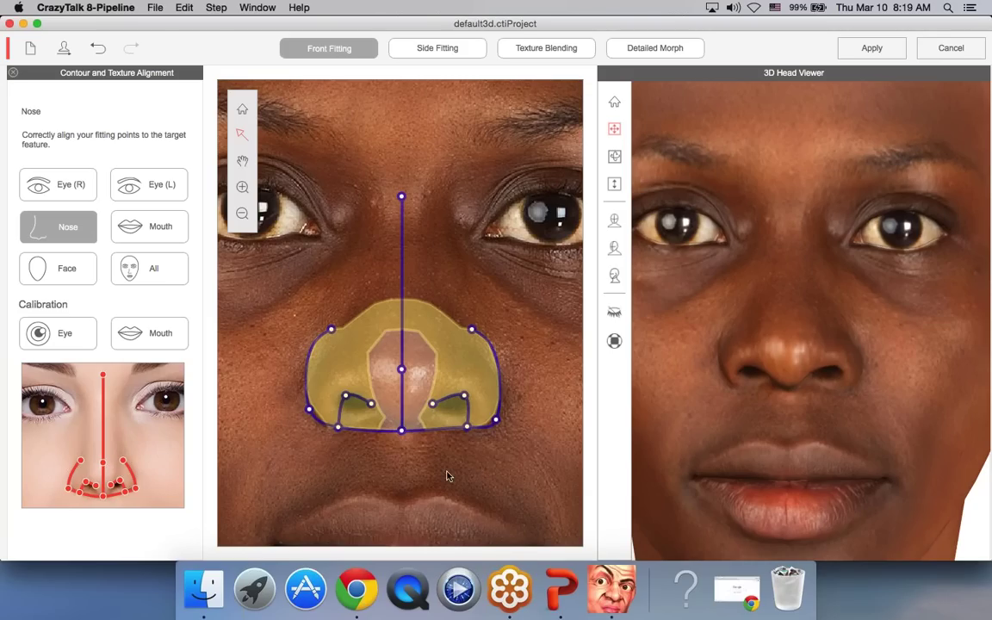
Draw the nose outline's upper side points inward and down to narrow the nose
{"action": "left_click_drag", "start_coordinate": [447, 471], "coordinate": [492, 437]}
{"action": "left_click_drag", "start_coordinate": [864, 379], "coordinate": [786, 358]}
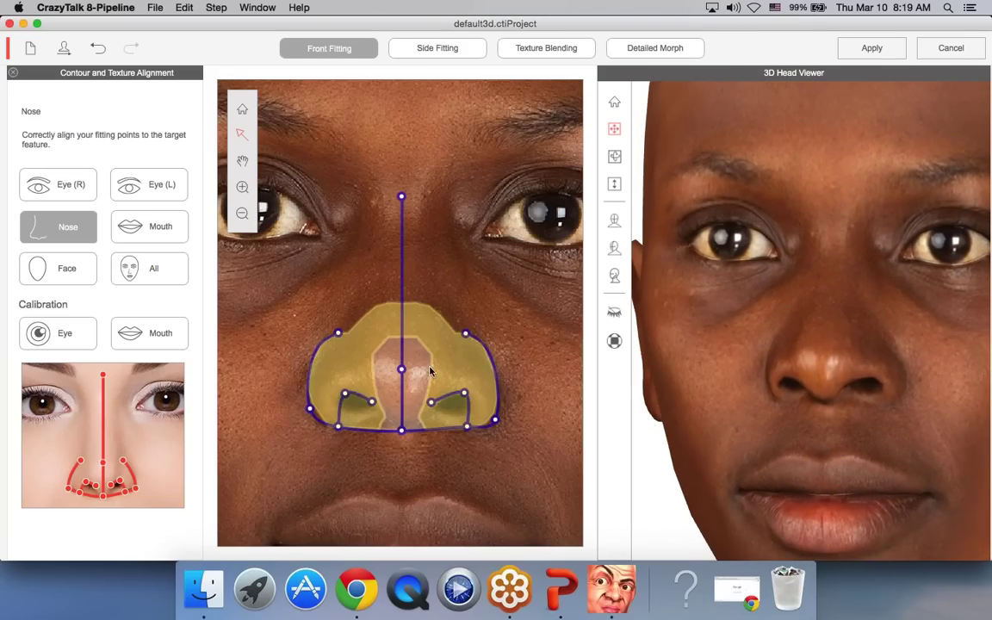
{"action": "left_click_drag", "start_coordinate": [444, 368], "coordinate": [466, 365]}
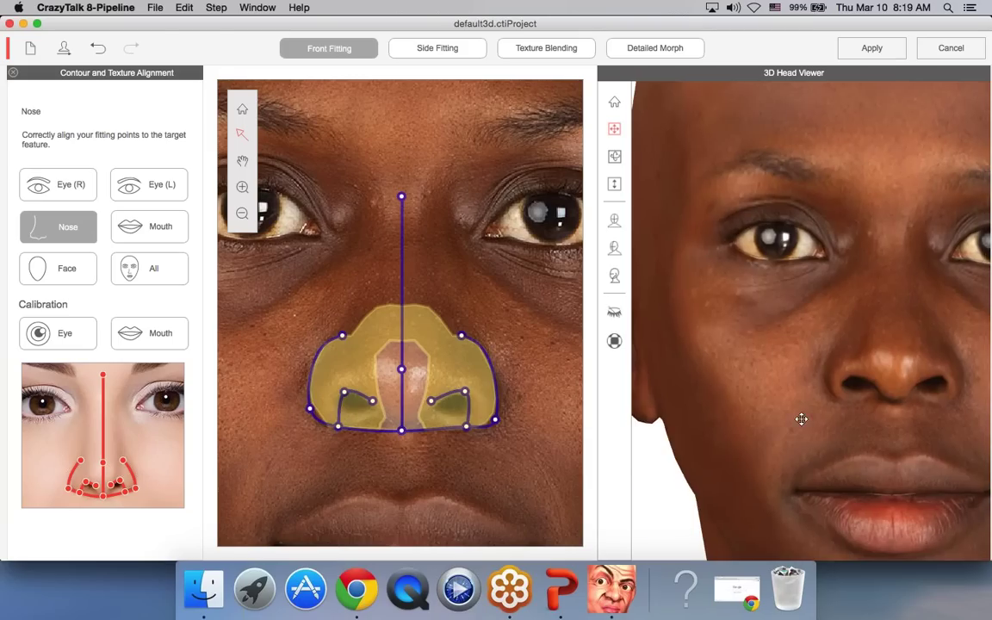
{"action": "left_click_drag", "start_coordinate": [801, 416], "coordinate": [718, 412]}
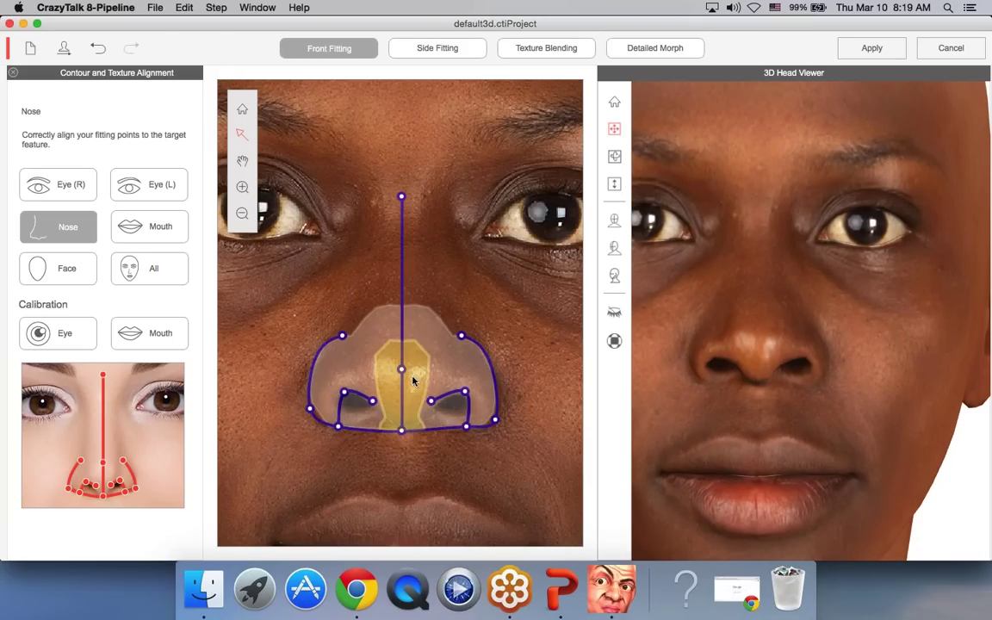
Settle the nose centre point's height by raising and lowering it against the photo
{"action": "left_click_drag", "start_coordinate": [413, 380], "coordinate": [411, 355]}
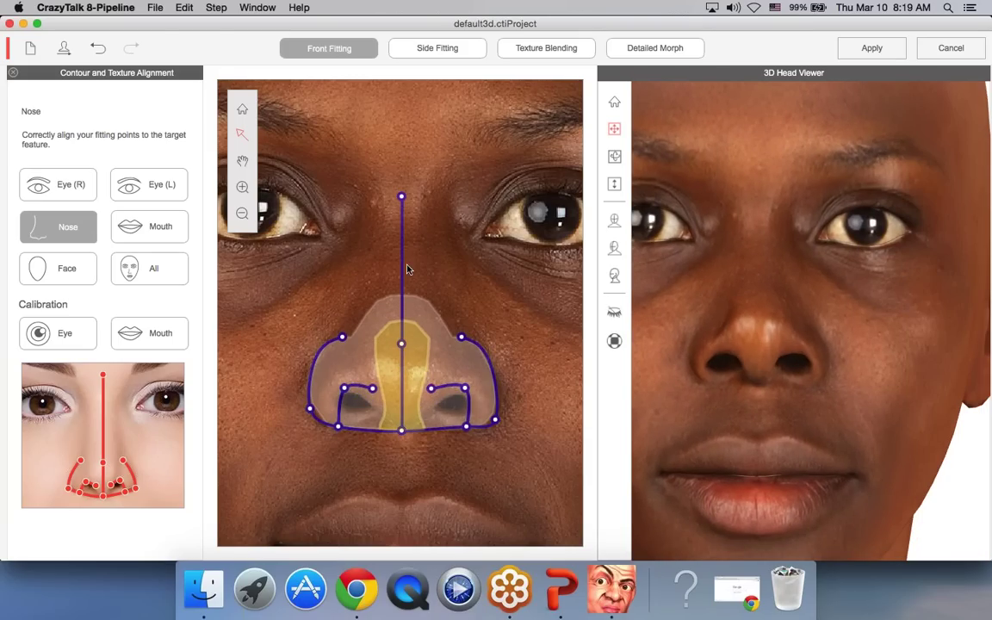
{"action": "left_click_drag", "start_coordinate": [408, 277], "coordinate": [378, 350]}
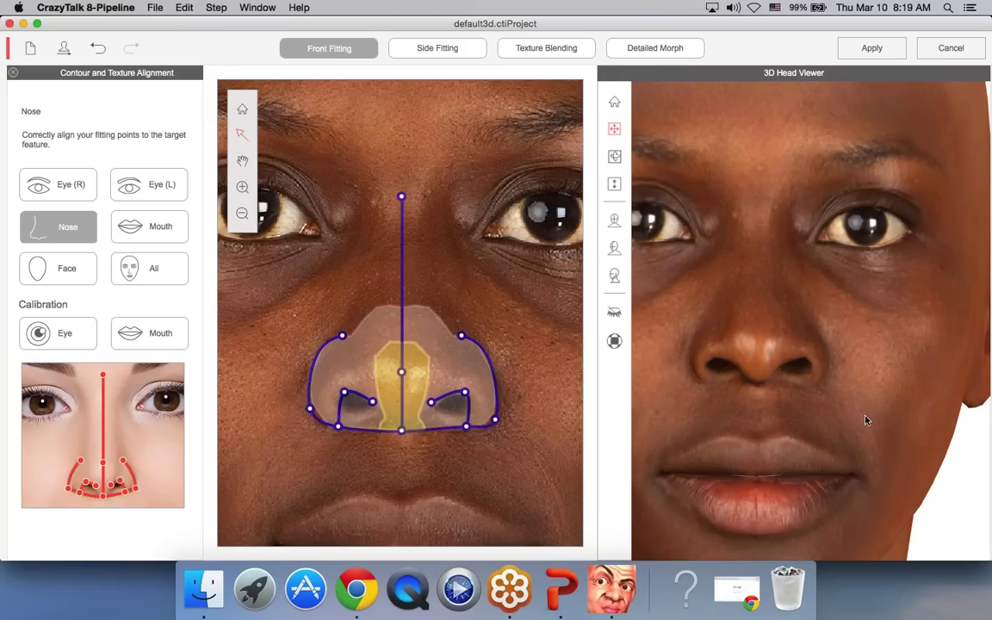
{"action": "left_click_drag", "start_coordinate": [779, 374], "coordinate": [805, 419]}
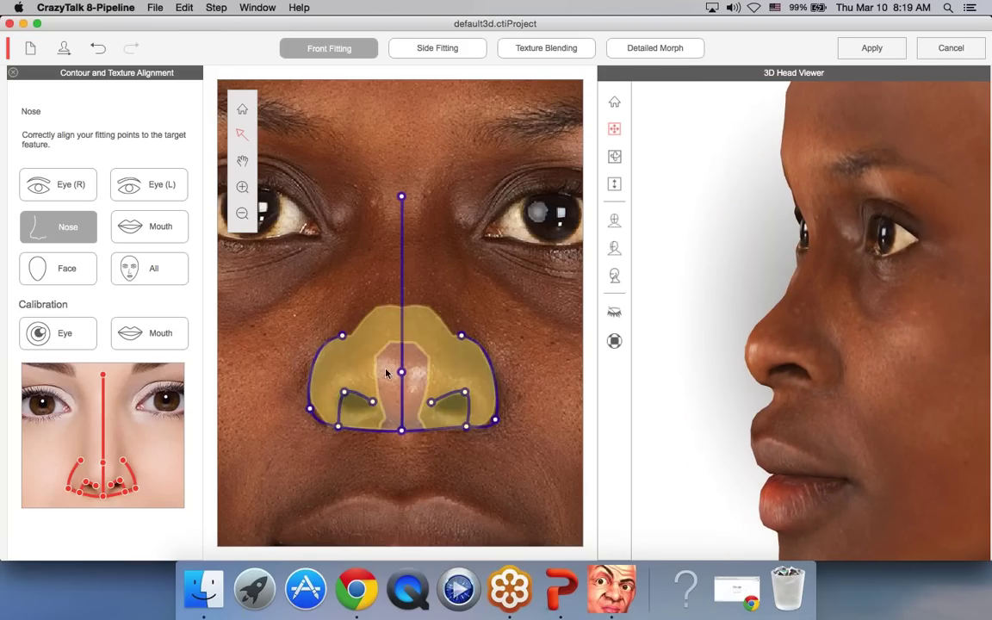
{"action": "mouse_move", "coordinate": [417, 369]}
{"action": "left_mouse_down"}
{"action": "mouse_move", "coordinate": [413, 415]}
{"action": "mouse_move", "coordinate": [407, 362]}
{"action": "left_mouse_up"}
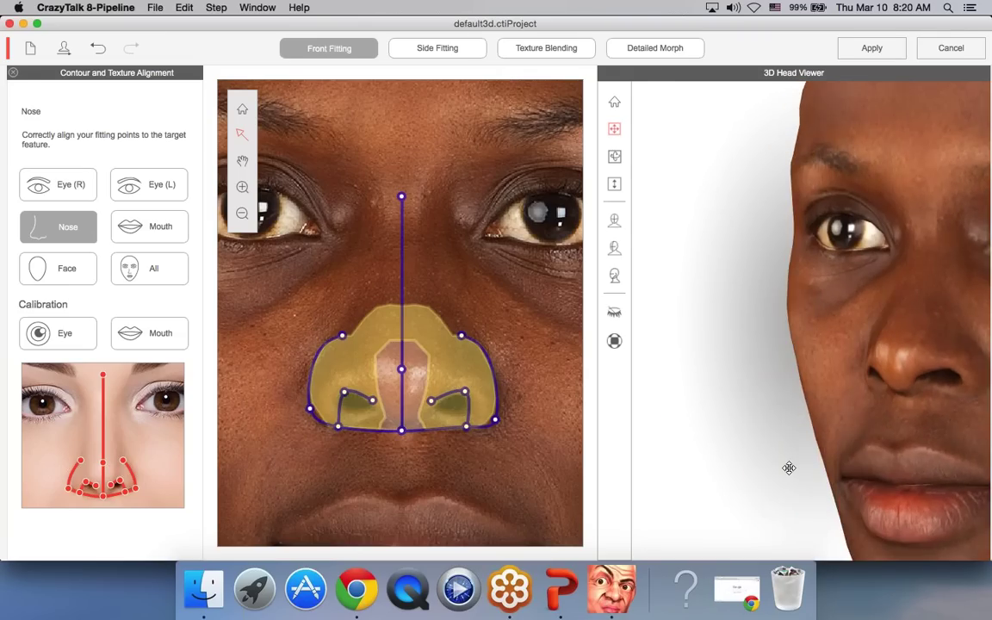
{"action": "scroll", "coordinate": [817, 454], "scroll_direction": "up", "scroll_amount": 3}
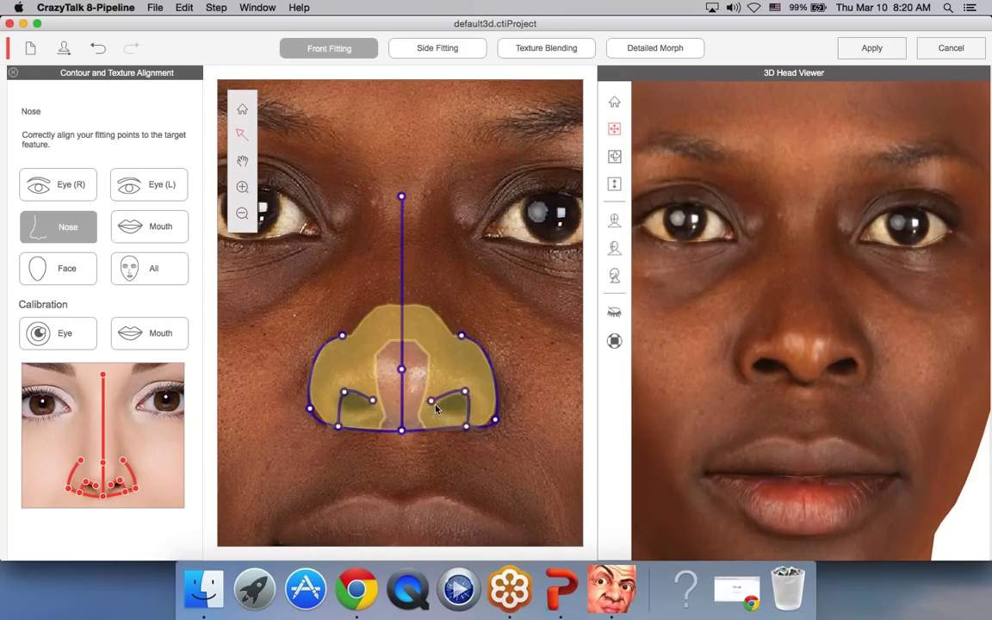
Spread the inner nostril points slightly apart, raise the bottom centre point, and reset the 3D view
{"action": "left_click_drag", "start_coordinate": [432, 401], "coordinate": [436, 403]}
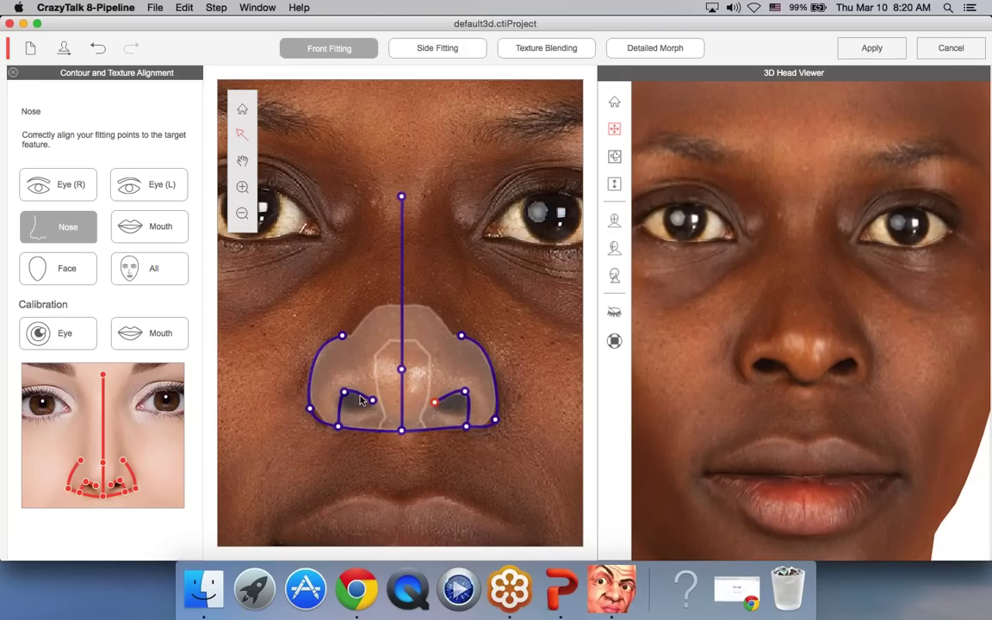
{"action": "left_click_drag", "start_coordinate": [372, 405], "coordinate": [368, 406]}
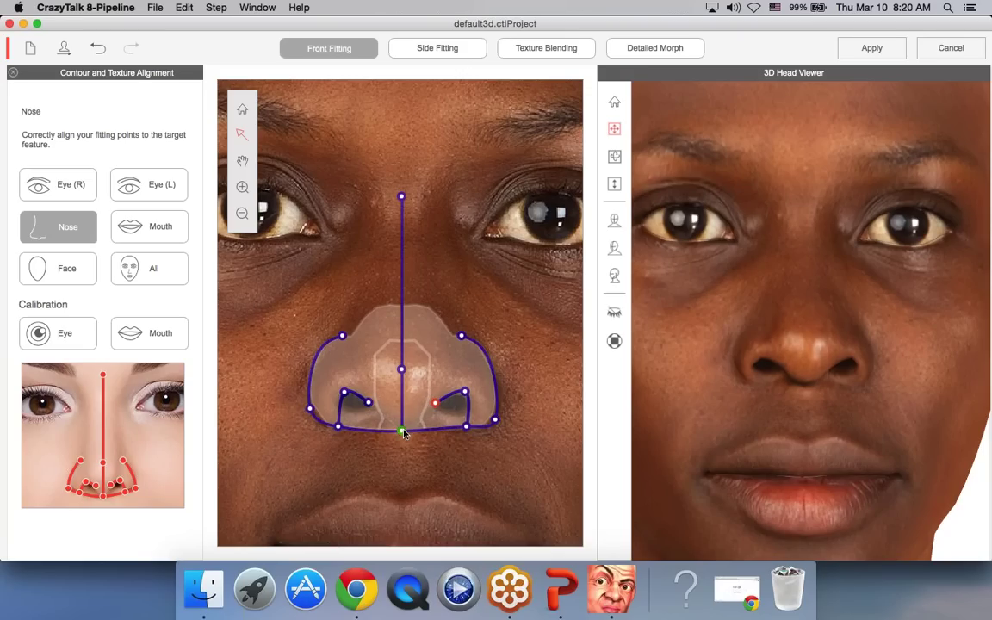
{"action": "left_click_drag", "start_coordinate": [405, 433], "coordinate": [404, 428]}
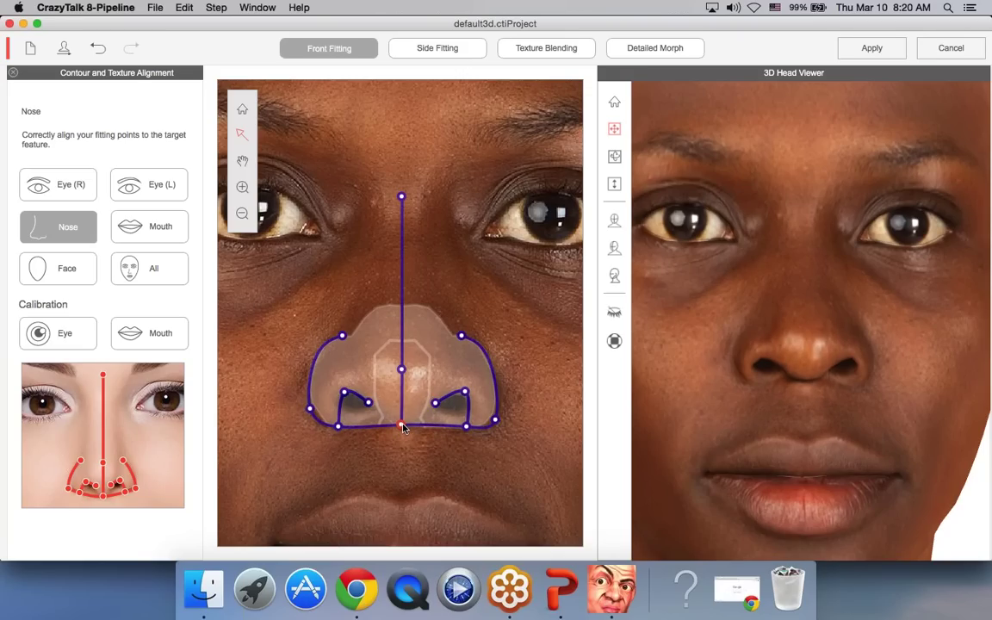
{"action": "left_click", "coordinate": [615, 102]}
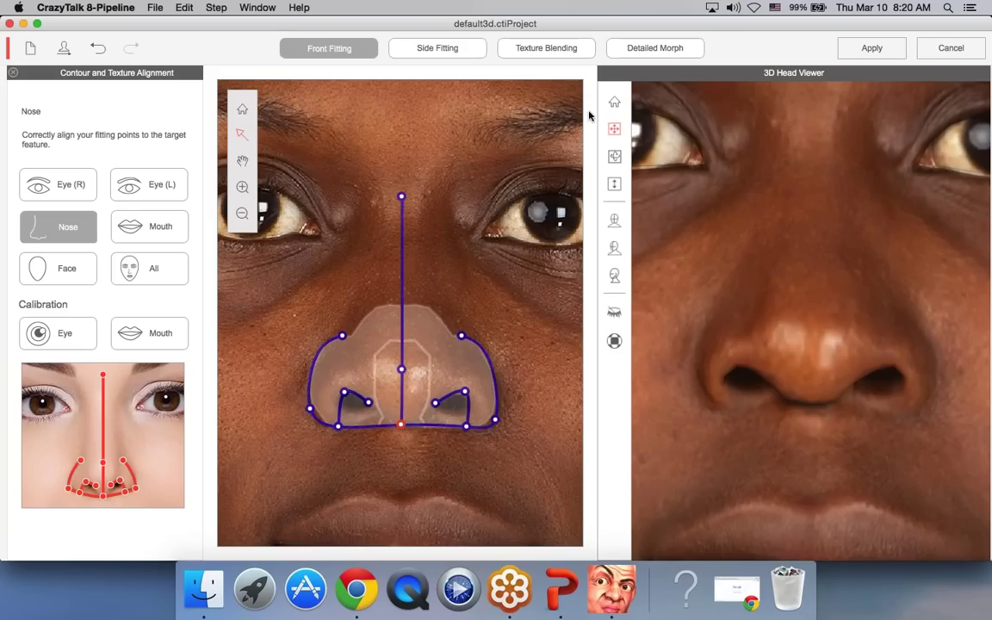
In Mouth fitting, lower the middle and left-middle points of the lip line
{"action": "left_click", "coordinate": [138, 233]}
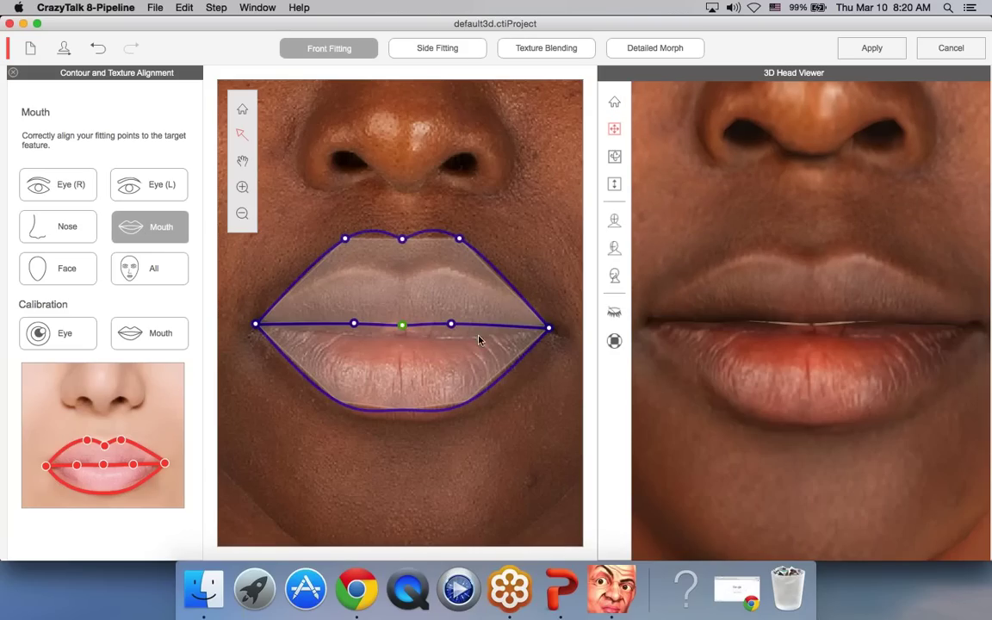
{"action": "left_click", "coordinate": [255, 325]}
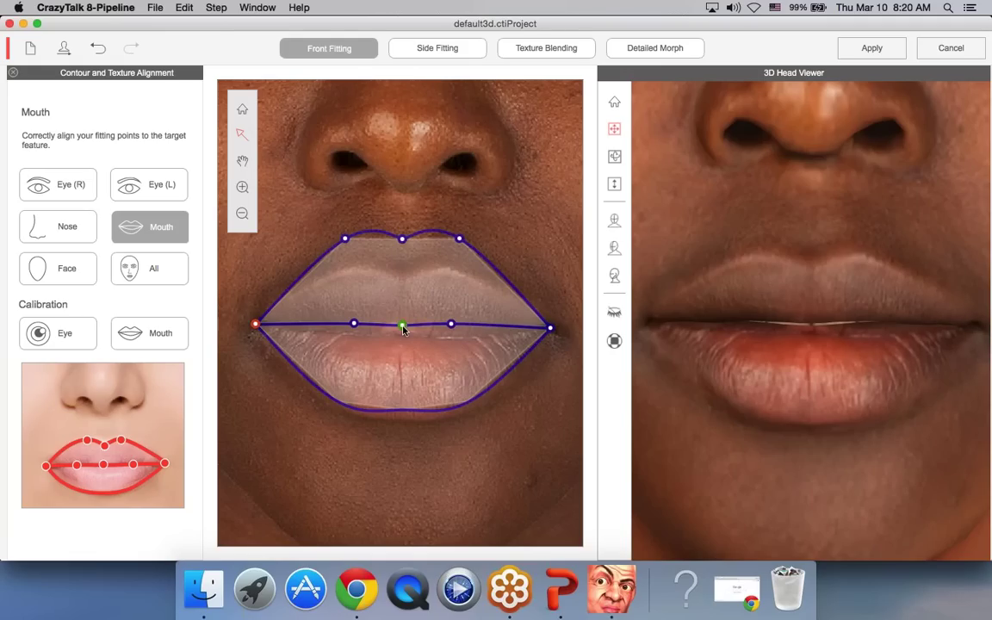
{"action": "left_click_drag", "start_coordinate": [403, 328], "coordinate": [451, 335]}
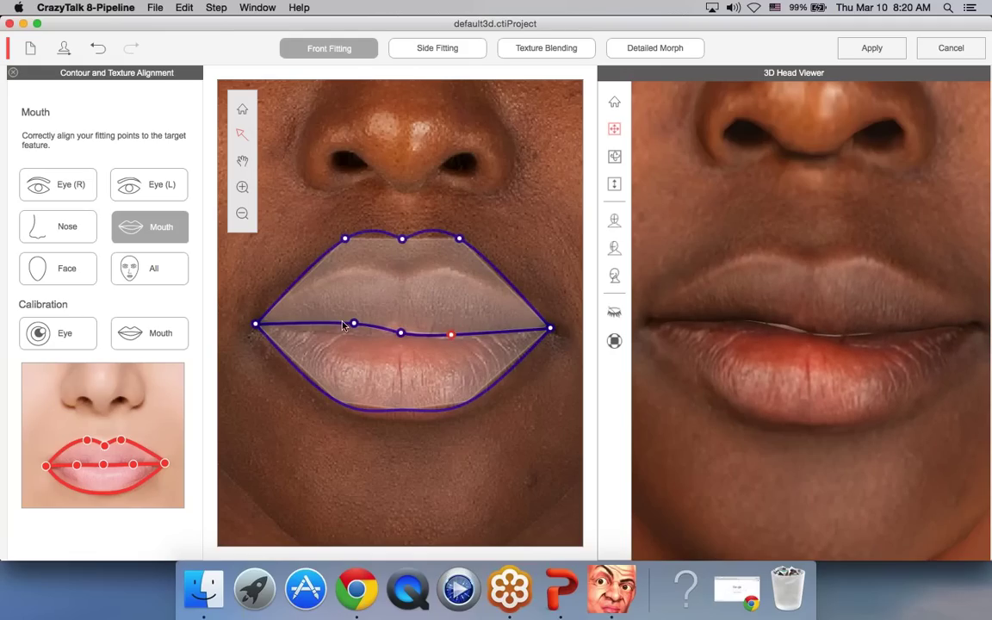
{"action": "left_click_drag", "start_coordinate": [353, 323], "coordinate": [346, 337]}
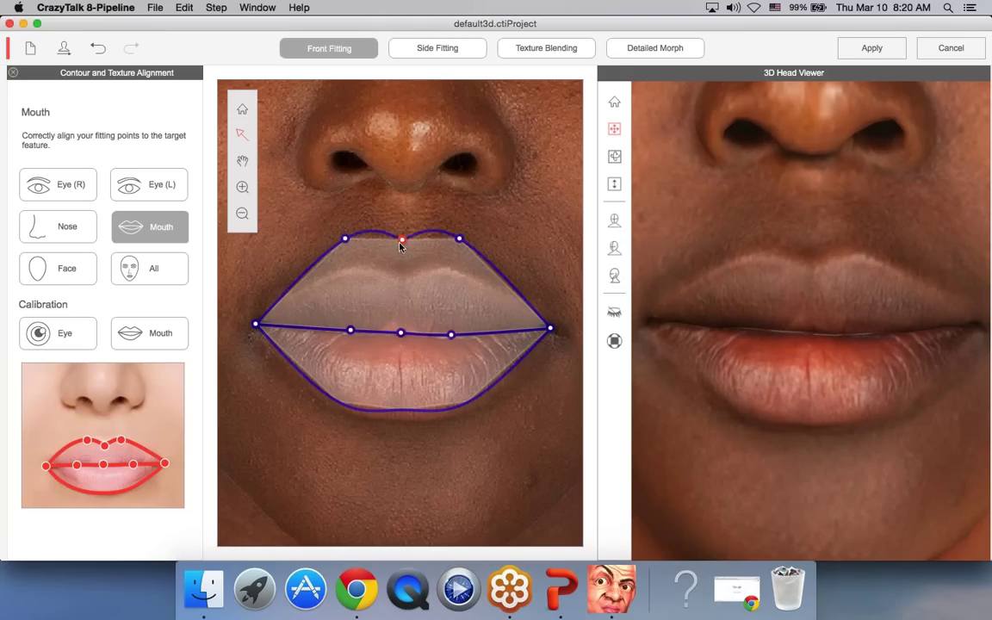
Drop the centre and both peaks of the upper lip into a cupid's bow and nudge the lip-line centre down
{"action": "left_click_drag", "start_coordinate": [401, 240], "coordinate": [402, 276]}
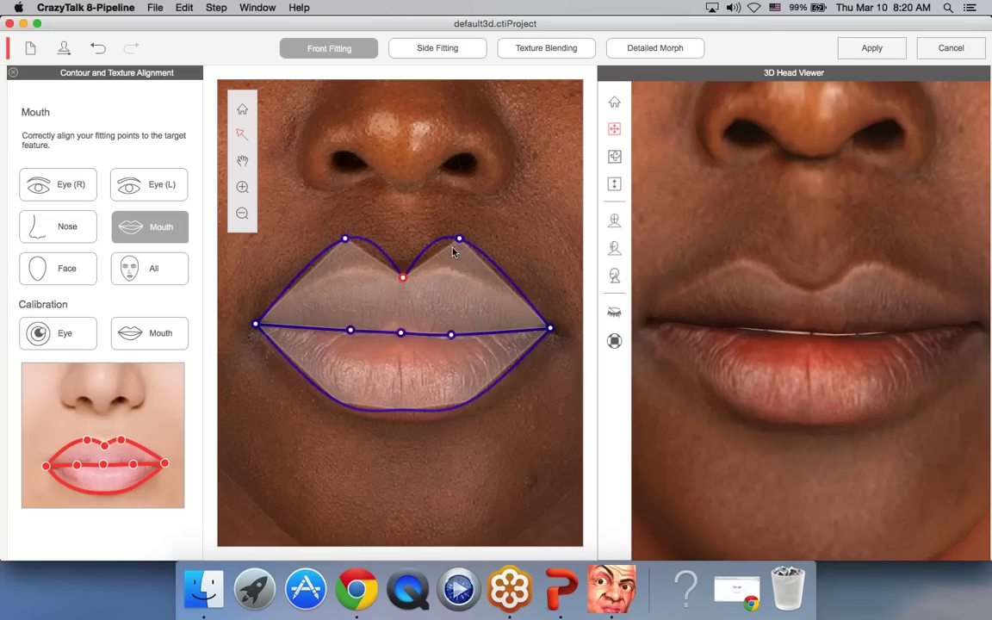
{"action": "left_click_drag", "start_coordinate": [459, 240], "coordinate": [461, 267]}
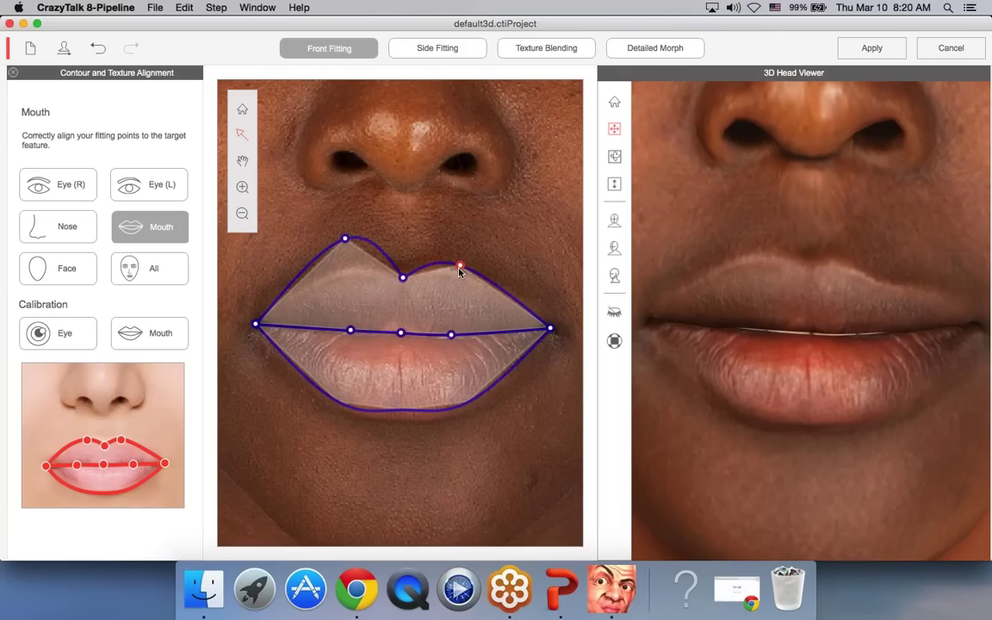
{"action": "left_click_drag", "start_coordinate": [341, 242], "coordinate": [341, 265]}
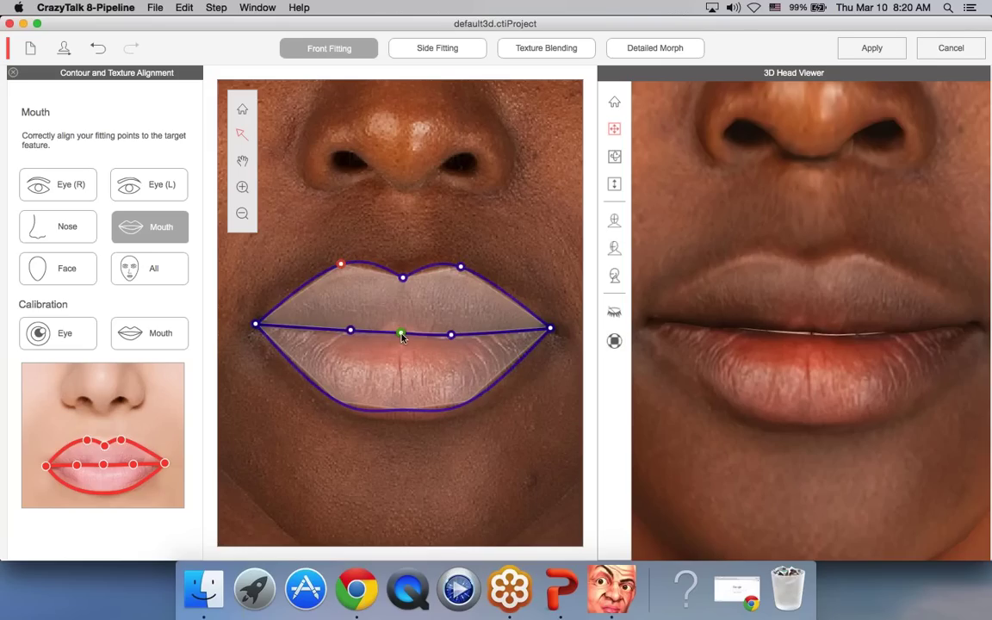
{"action": "left_click_drag", "start_coordinate": [402, 337], "coordinate": [402, 339]}
{"action": "scroll", "coordinate": [830, 358], "scroll_direction": "down", "scroll_amount": 5}
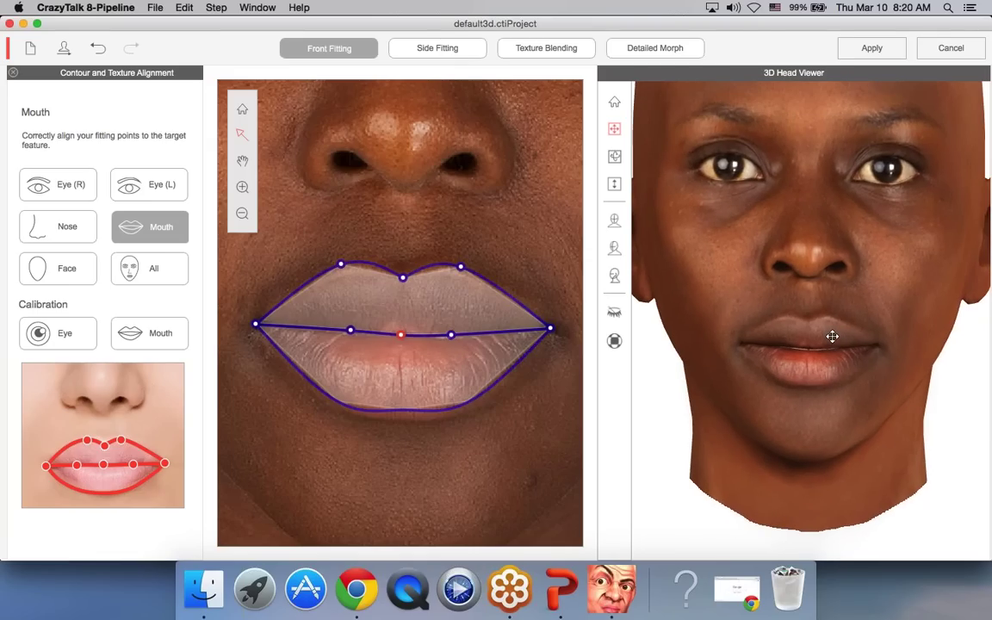
{"action": "scroll", "coordinate": [531, 276], "scroll_direction": "down", "scroll_amount": 3}
{"action": "scroll", "coordinate": [531, 277], "scroll_direction": "down", "scroll_amount": 2}
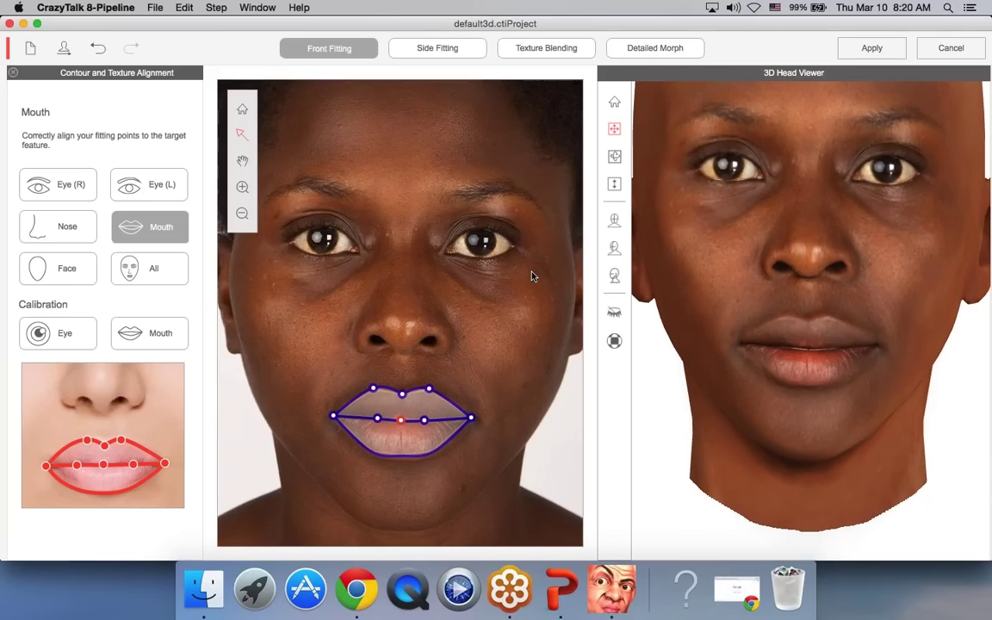
{"action": "scroll", "coordinate": [785, 306], "scroll_direction": "down", "scroll_amount": 1}
{"action": "scroll", "coordinate": [784, 307], "scroll_direction": "up", "scroll_amount": 1}
{"action": "scroll", "coordinate": [673, 133], "scroll_direction": "up", "scroll_amount": 4}
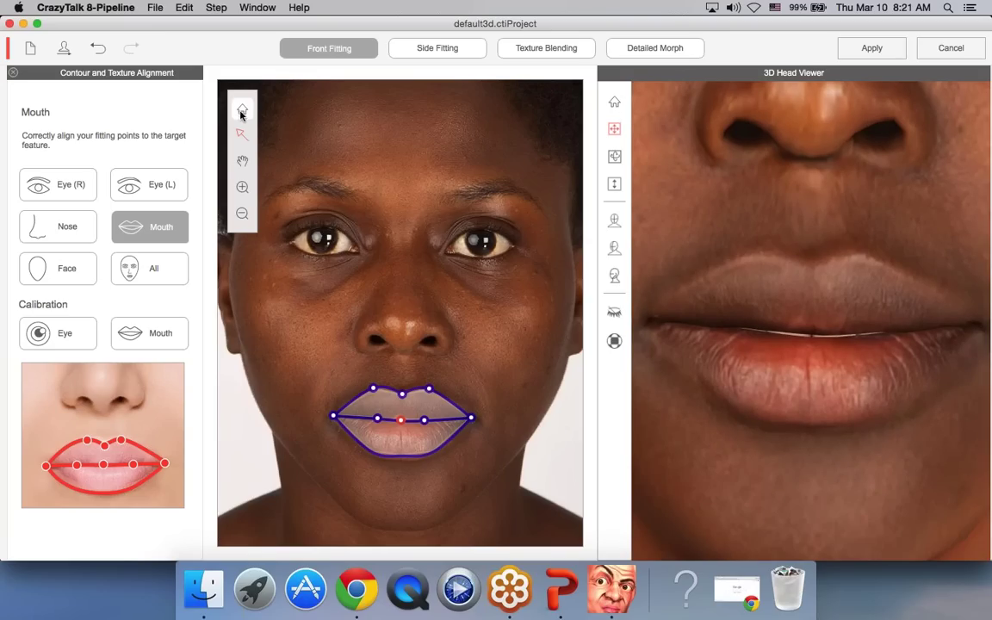
Reset the photo framing and adjust the lower lip's edge, settling on a fuller lower lip
{"action": "left_click", "coordinate": [242, 111]}
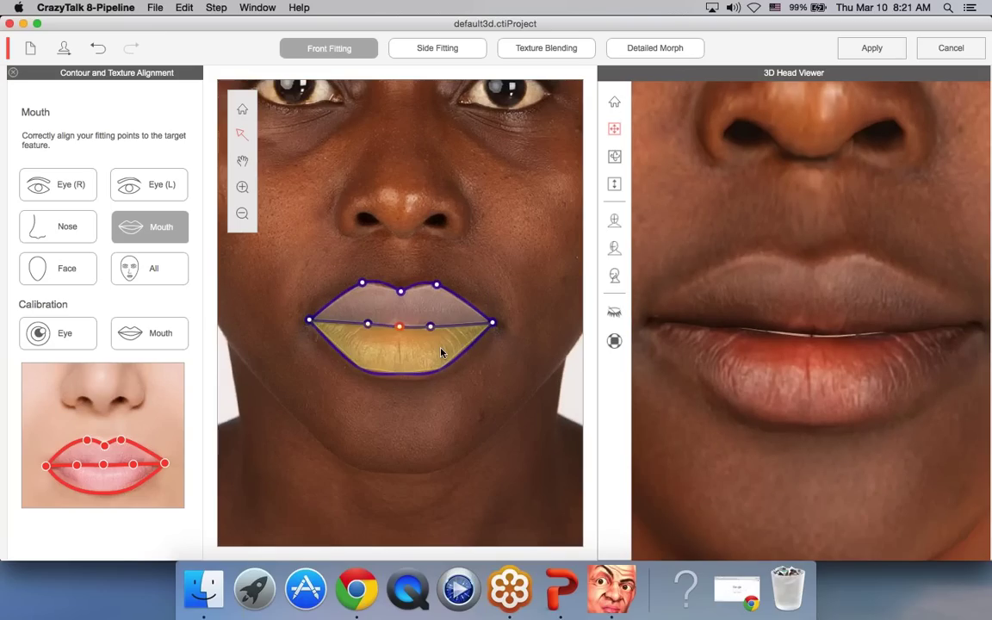
{"action": "scroll", "coordinate": [396, 313], "scroll_direction": "up", "scroll_amount": 2}
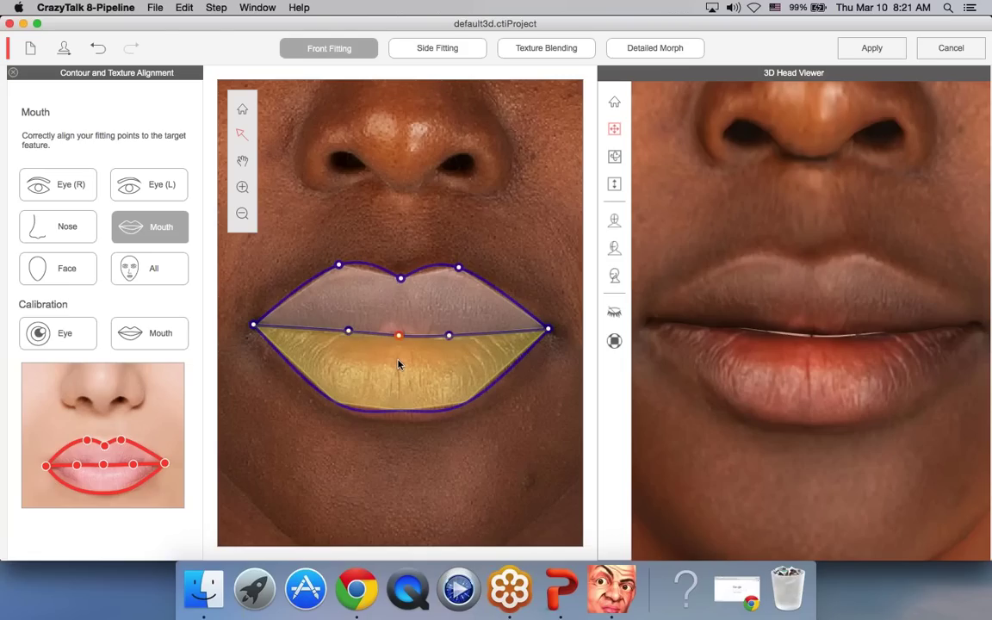
{"action": "left_click_drag", "start_coordinate": [398, 364], "coordinate": [414, 379]}
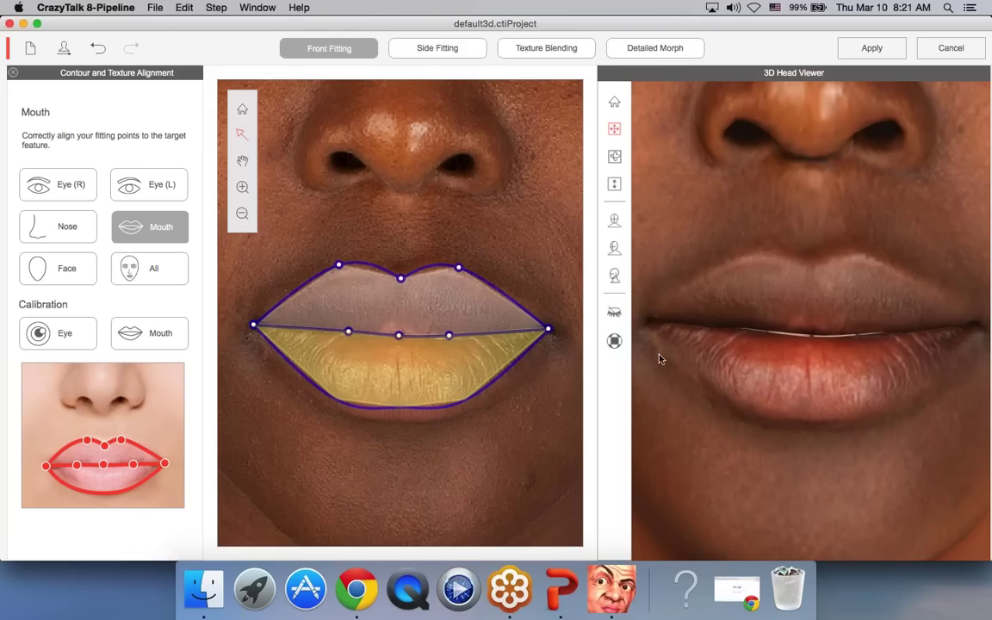
{"action": "left_click_drag", "start_coordinate": [887, 379], "coordinate": [850, 385]}
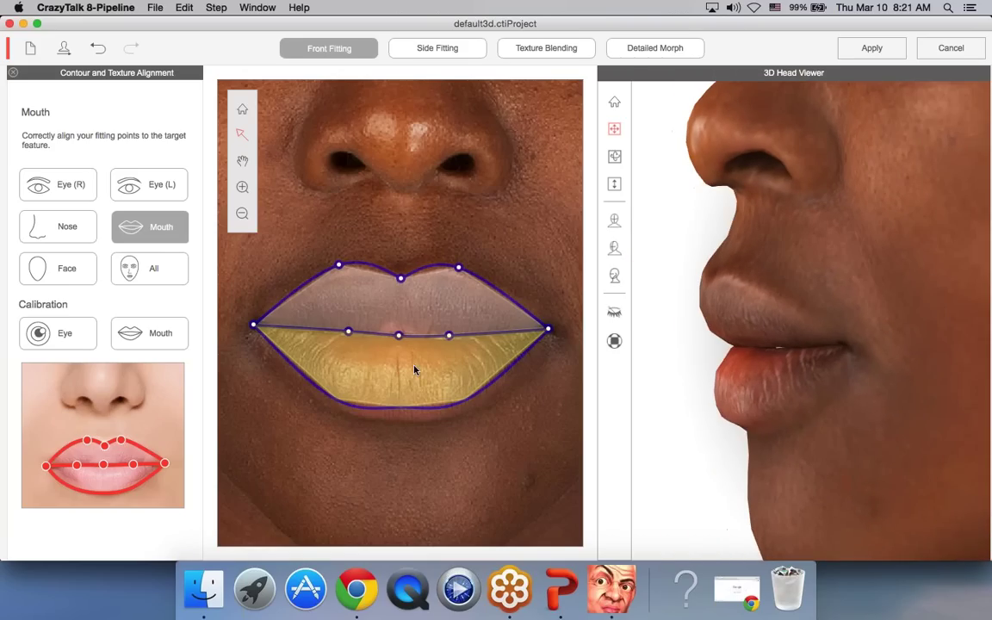
{"action": "left_click_drag", "start_coordinate": [414, 370], "coordinate": [411, 414]}
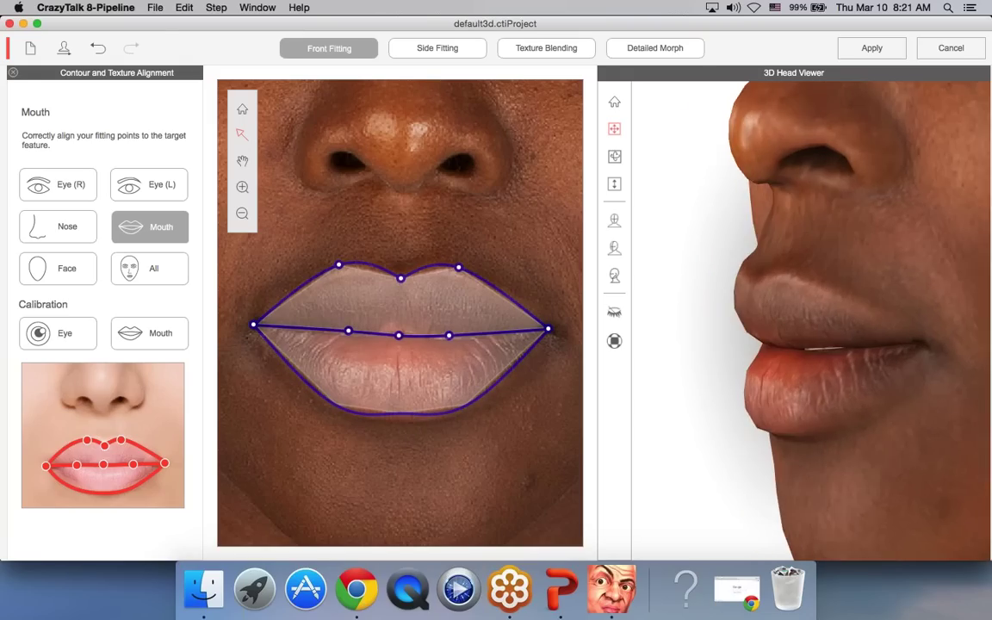
Return the 3D head to front view and move the upper lip contour to thicken it
{"action": "left_click", "coordinate": [614, 101]}
{"action": "scroll", "coordinate": [761, 323], "scroll_direction": "down", "scroll_amount": 2}
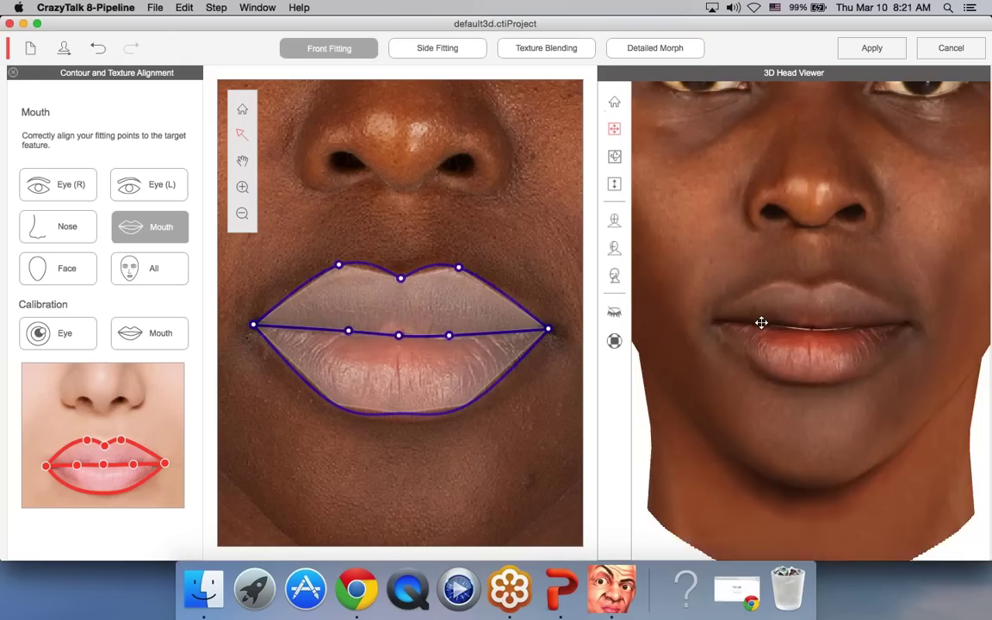
{"action": "scroll", "coordinate": [761, 322], "scroll_direction": "down", "scroll_amount": 3}
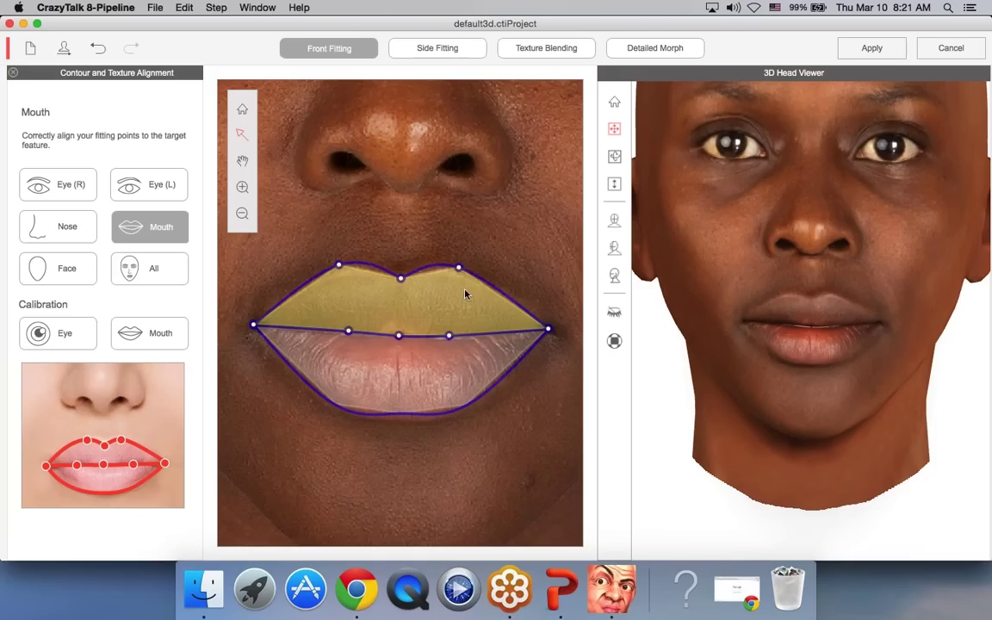
{"action": "left_click_drag", "start_coordinate": [434, 306], "coordinate": [445, 330]}
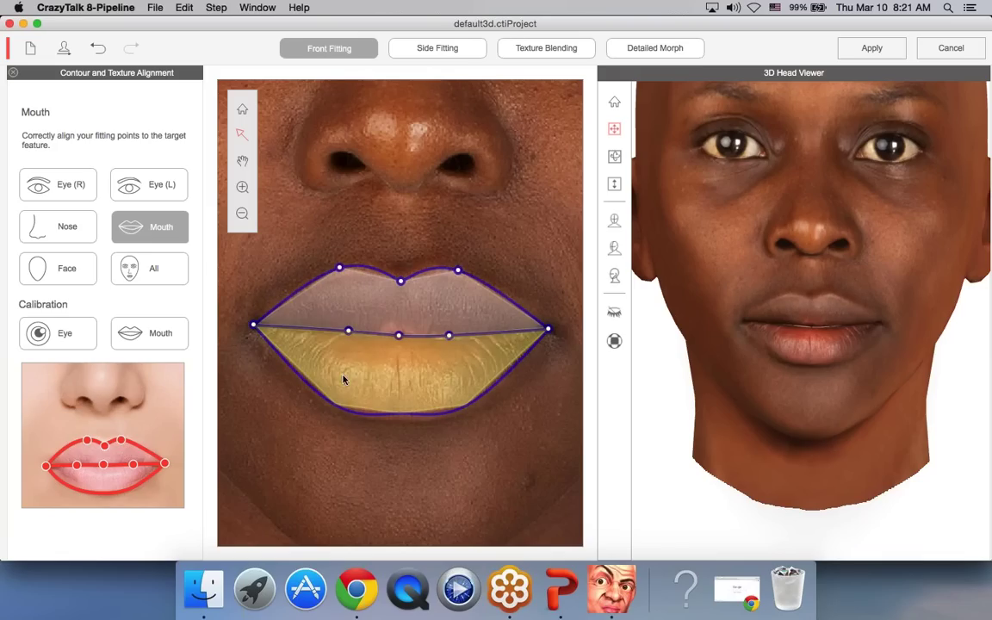
In Face fitting, raise then lower the head-top point to keep a rounded crown, checking the 3D profile
{"action": "left_click", "coordinate": [69, 269]}
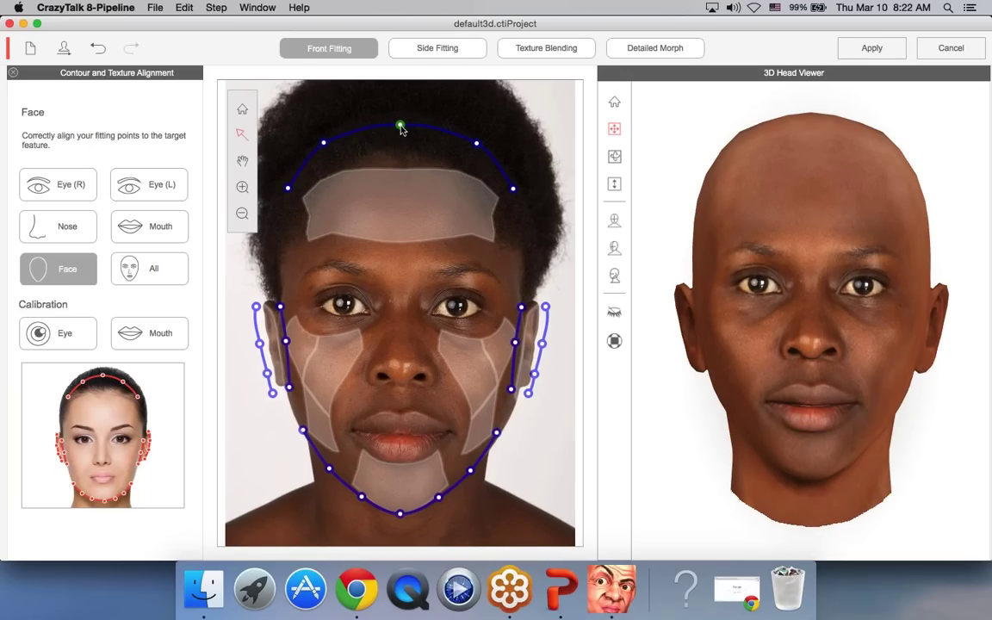
{"action": "left_click_drag", "start_coordinate": [400, 127], "coordinate": [401, 99]}
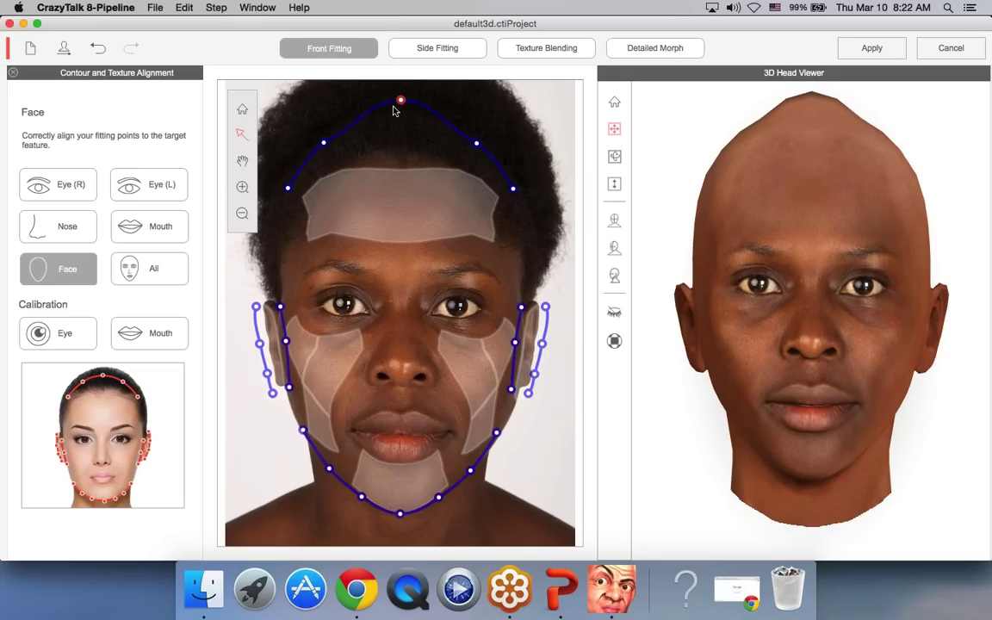
{"action": "left_click_drag", "start_coordinate": [401, 104], "coordinate": [401, 129]}
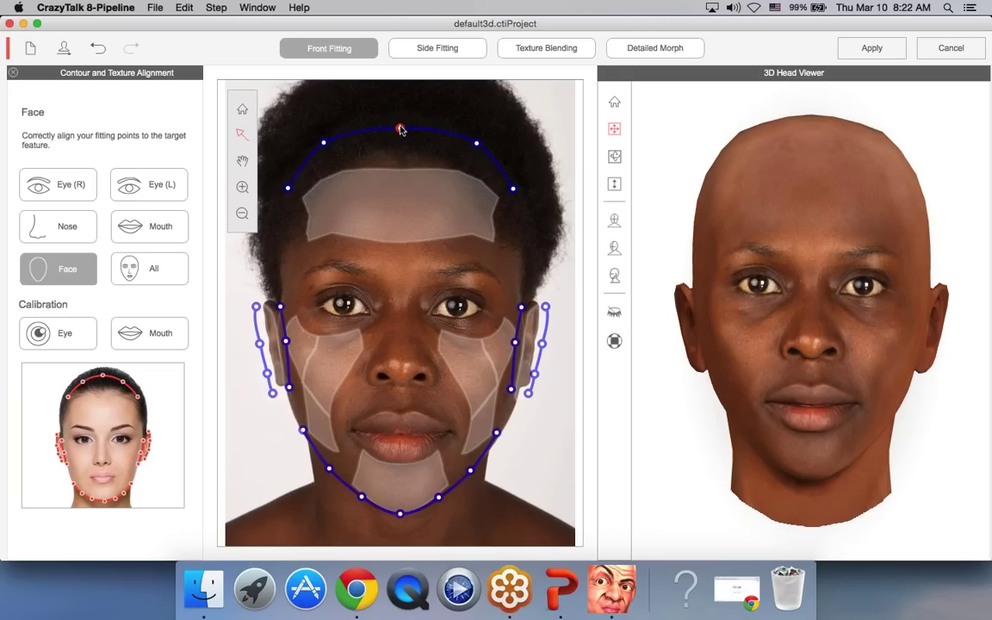
{"action": "left_click_drag", "start_coordinate": [920, 343], "coordinate": [775, 370]}
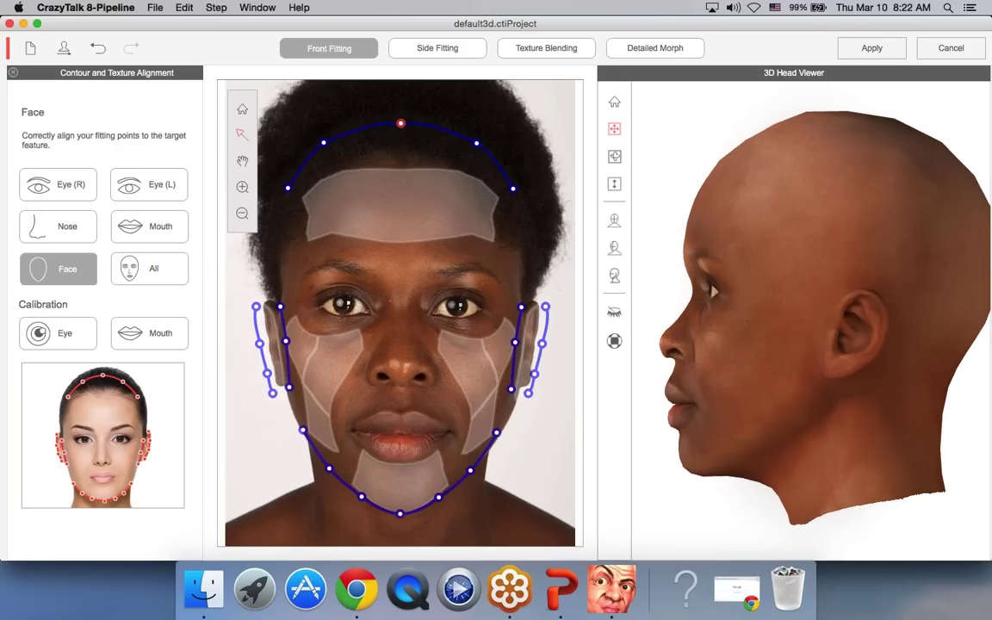
{"action": "left_click_drag", "start_coordinate": [722, 329], "coordinate": [893, 380]}
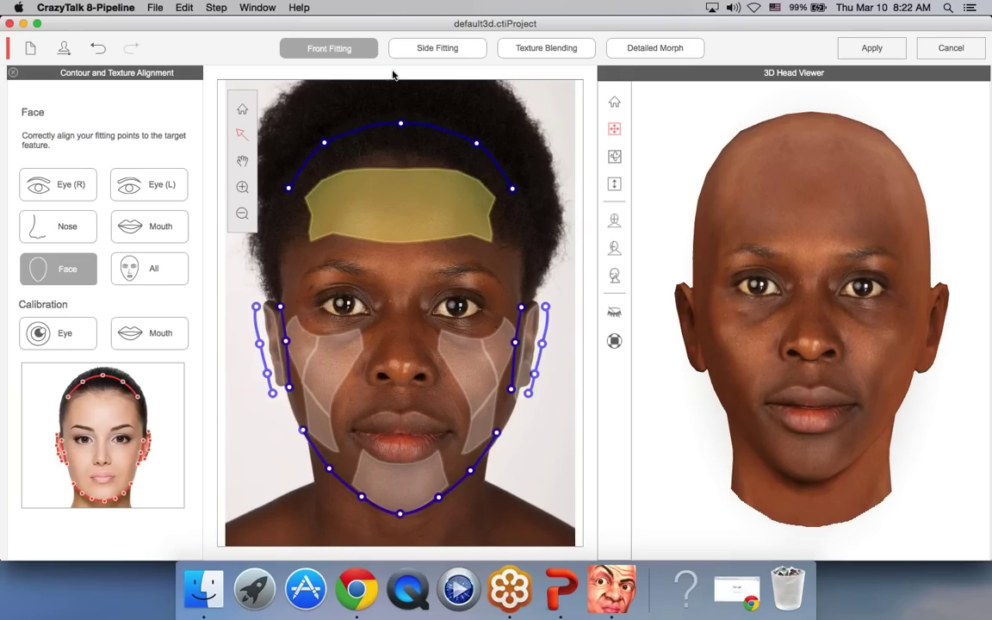
Resize the forehead region to the photo, ending slightly wider on the right, checking the 3D head
{"action": "left_click_drag", "start_coordinate": [398, 217], "coordinate": [506, 195]}
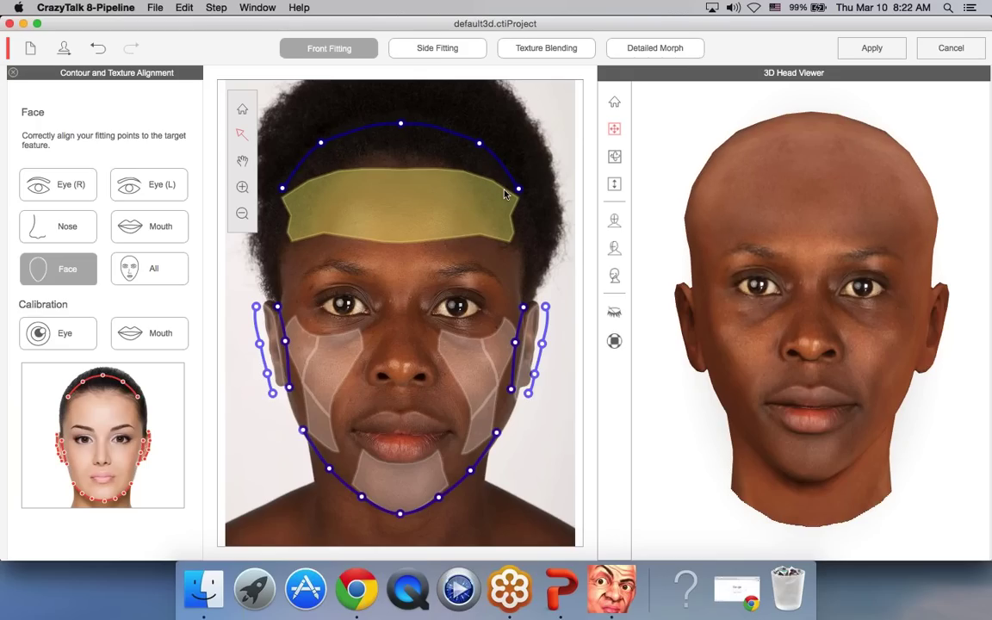
{"action": "left_click_drag", "start_coordinate": [506, 194], "coordinate": [415, 200]}
{"action": "left_click_drag", "start_coordinate": [796, 282], "coordinate": [892, 345]}
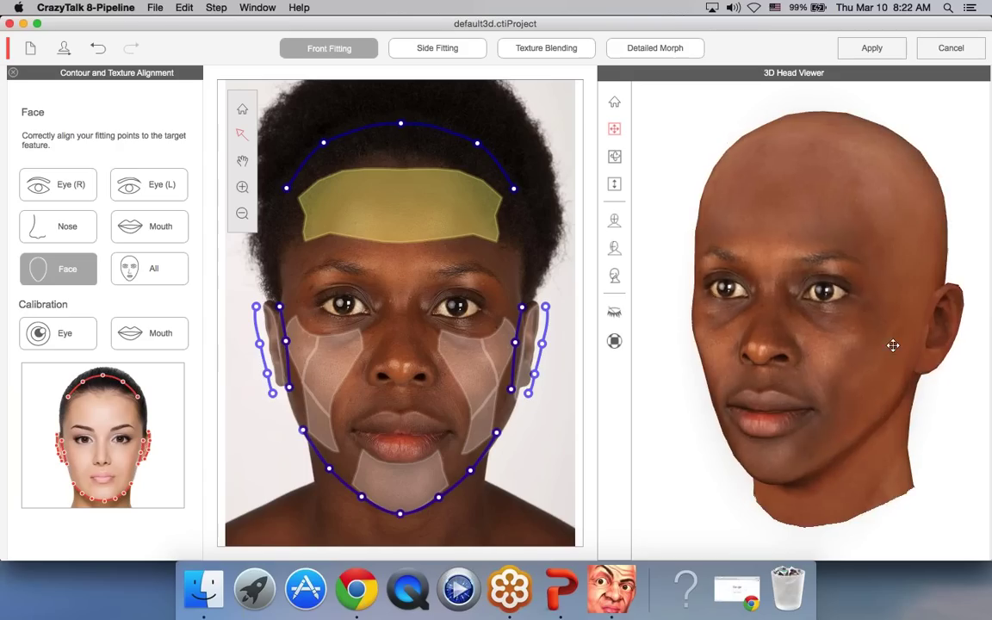
{"action": "left_click_drag", "start_coordinate": [616, 356], "coordinate": [962, 407]}
{"action": "left_click_drag", "start_coordinate": [430, 199], "coordinate": [438, 228]}
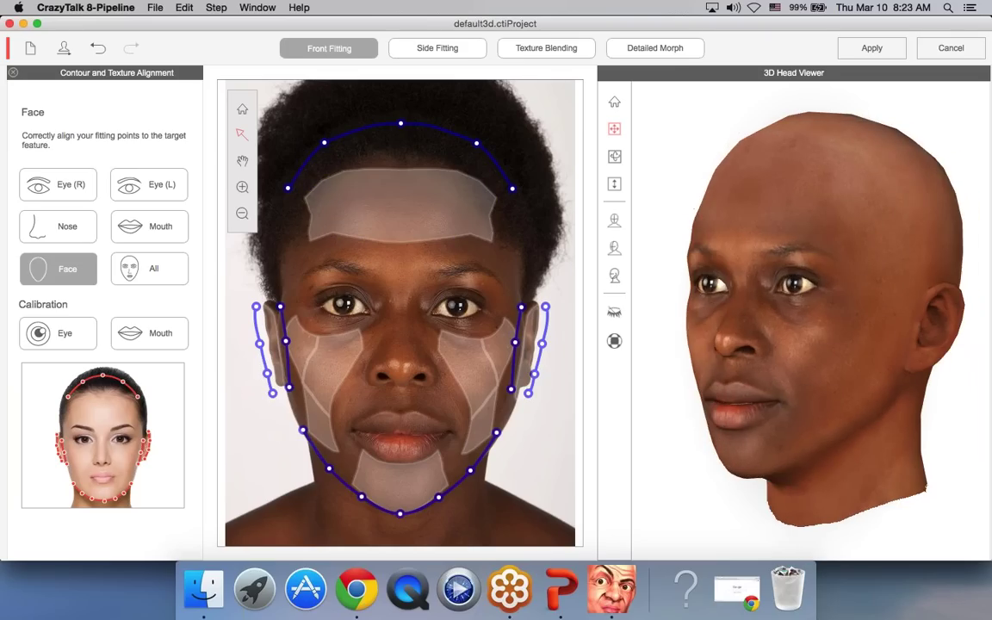
{"action": "left_click", "coordinate": [614, 103]}
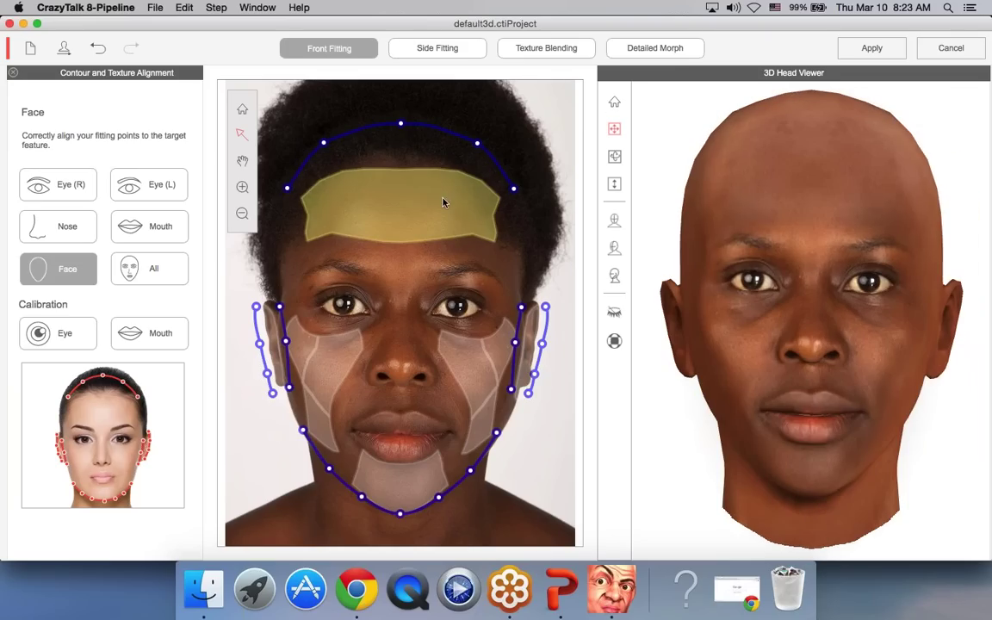
{"action": "left_click_drag", "start_coordinate": [425, 201], "coordinate": [430, 201]}
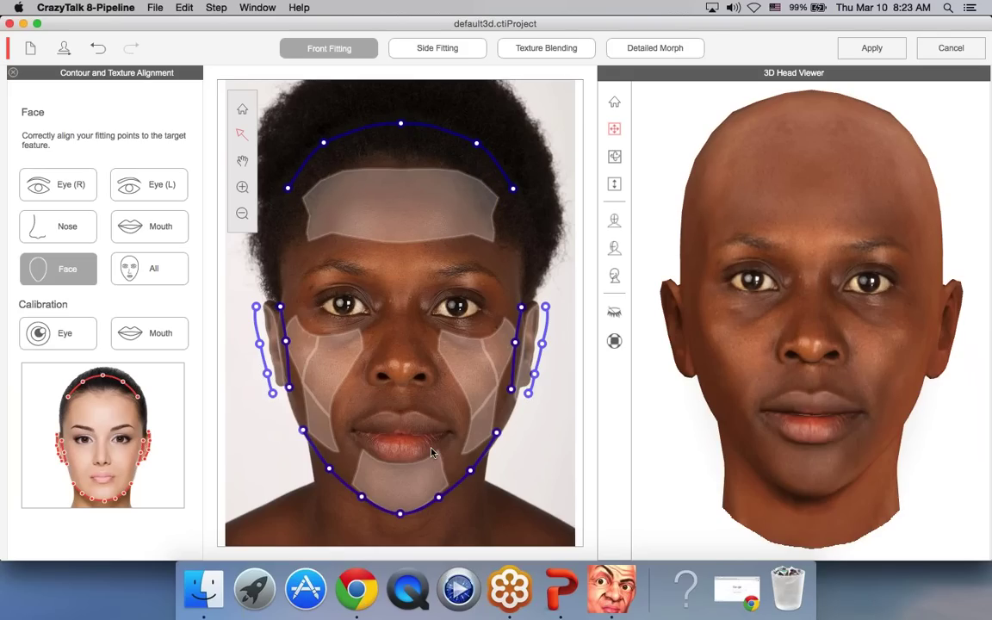
{"action": "scroll", "coordinate": [432, 453], "scroll_direction": "up", "scroll_amount": 2}
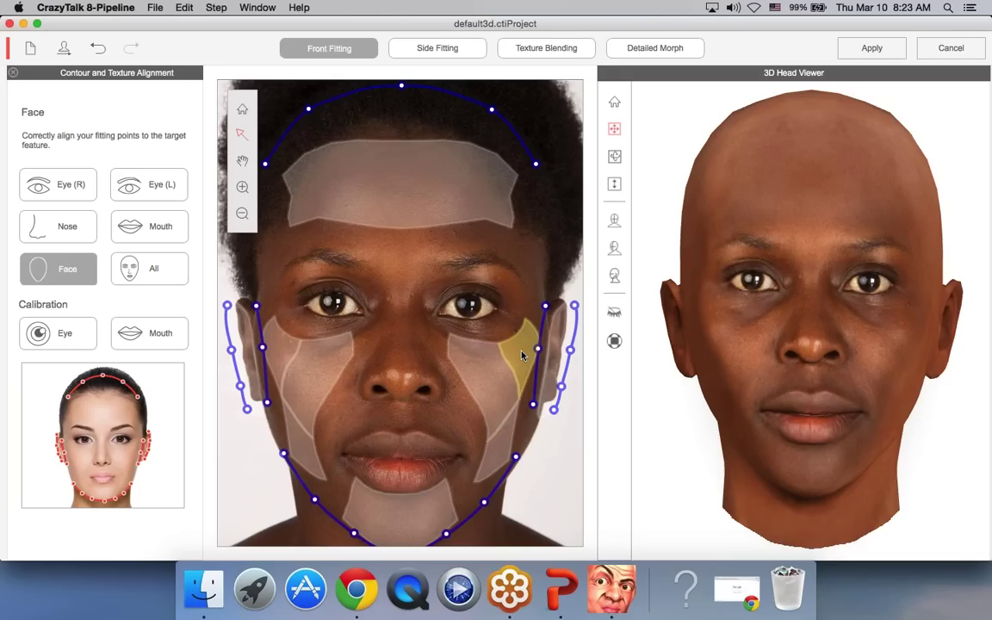
Drag the right cheek contour outward so both cheeks widen symmetrically, then zoom the canvas out
{"action": "left_click_drag", "start_coordinate": [522, 355], "coordinate": [511, 347]}
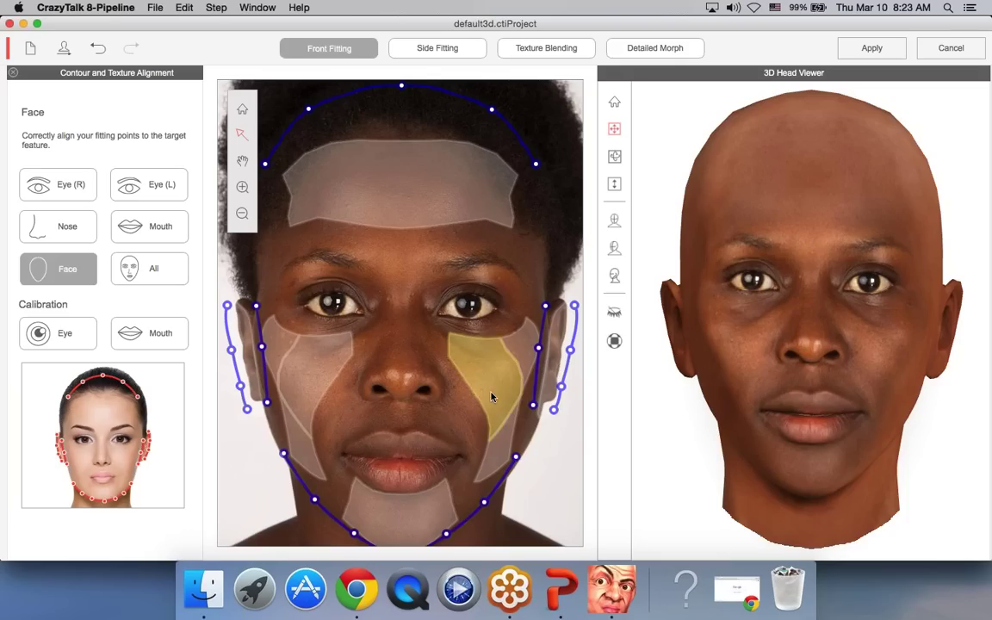
{"action": "scroll", "coordinate": [527, 349], "scroll_direction": "down", "scroll_amount": 1}
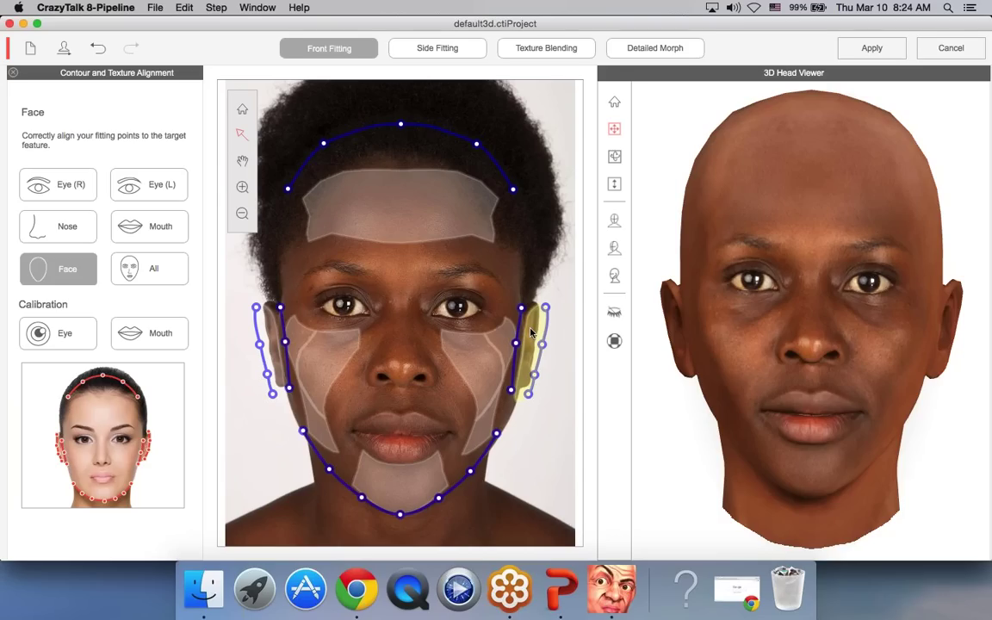
Enlarge both ear contours and narrow the chin contour to match the photo, then refit the view
{"action": "mouse_move", "coordinate": [532, 331]}
{"action": "left_mouse_down"}
{"action": "mouse_move", "coordinate": [613, 330]}
{"action": "mouse_move", "coordinate": [510, 332]}
{"action": "mouse_move", "coordinate": [543, 331]}
{"action": "mouse_move", "coordinate": [531, 330]}
{"action": "left_mouse_up"}
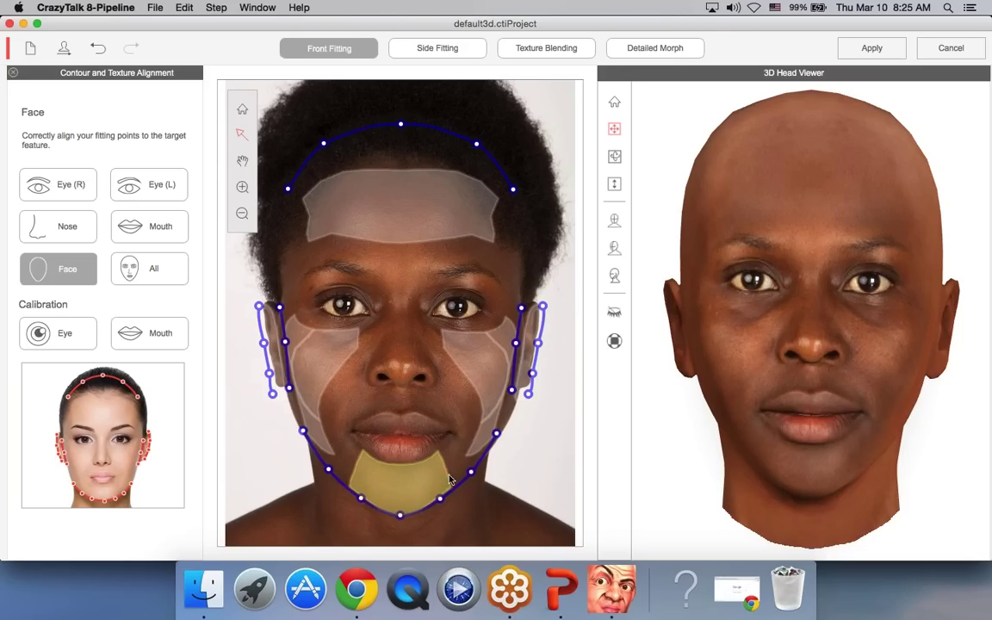
{"action": "left_click_drag", "start_coordinate": [390, 487], "coordinate": [380, 479]}
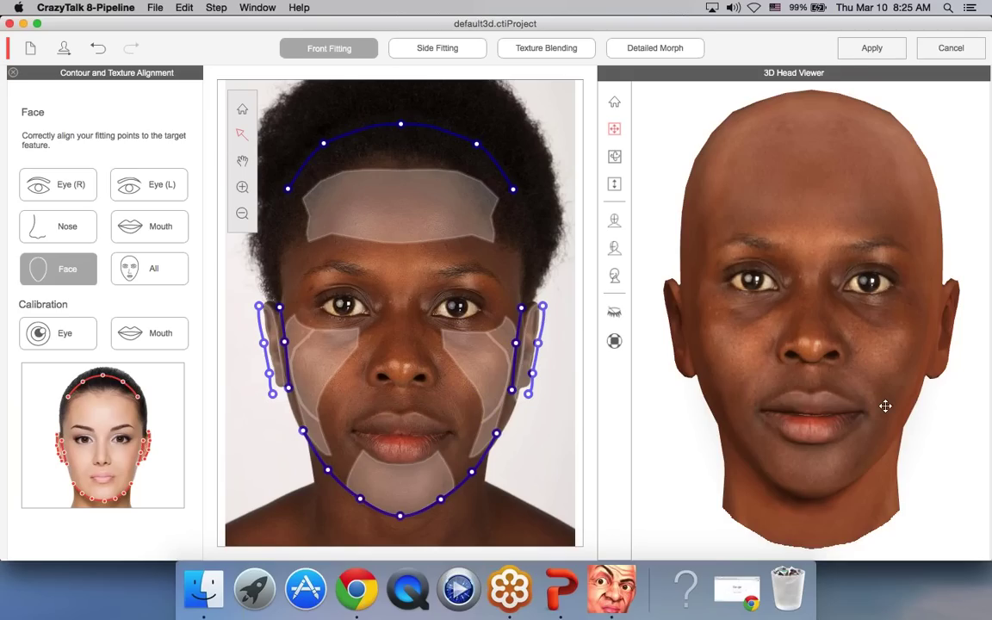
{"action": "left_click", "coordinate": [242, 112]}
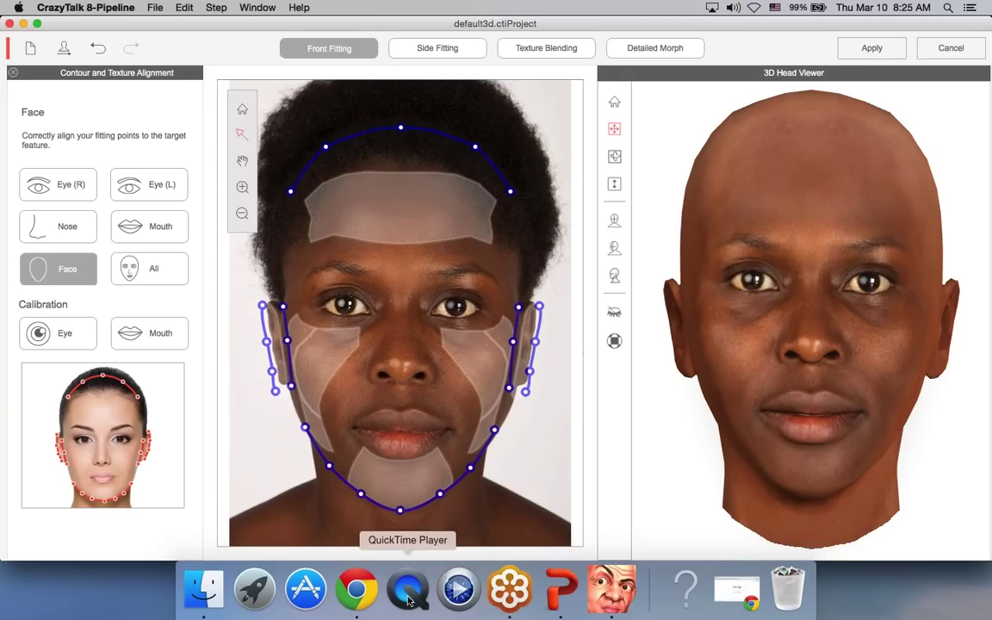
Advance the QuickTime walkthrough slides to Step 5: Texture Blending
{"action": "left_click", "coordinate": [561, 590]}
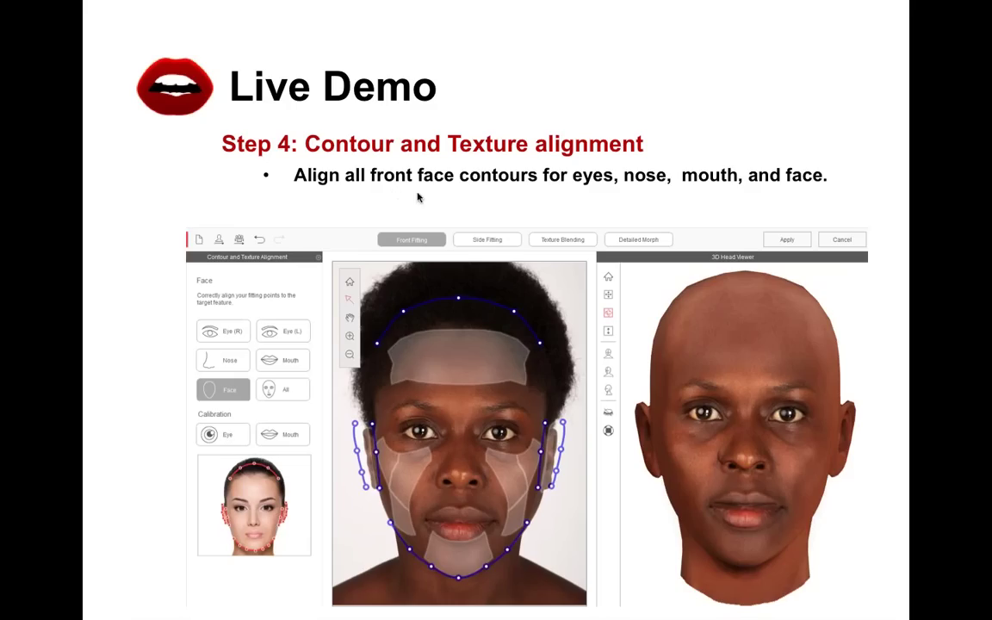
{"action": "left_click", "coordinate": [437, 140]}
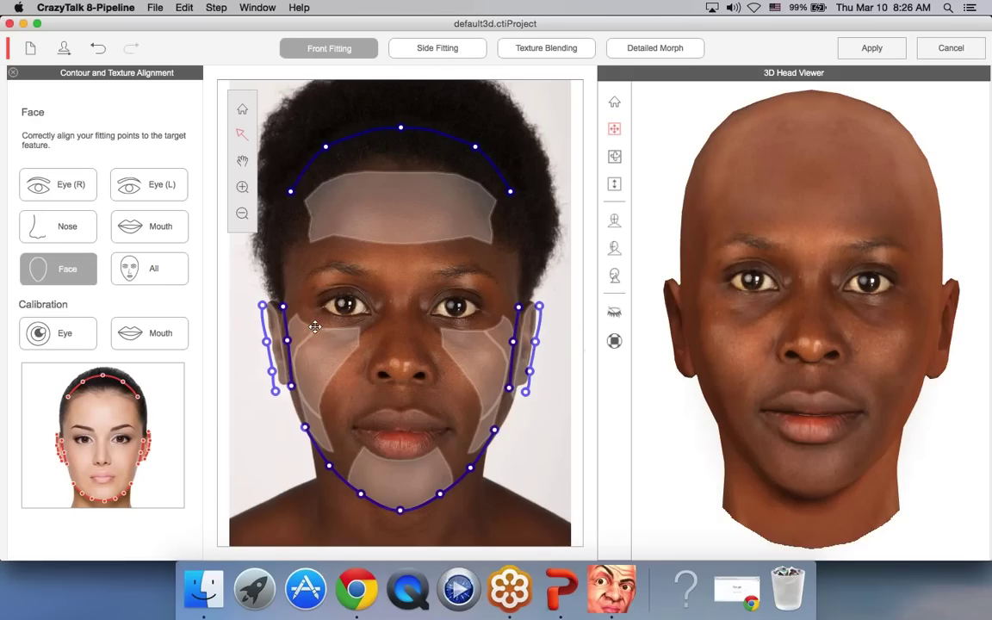
Preview the Vowel and Consonant mouth calibration motions on the 3D head
{"action": "left_click", "coordinate": [127, 333]}
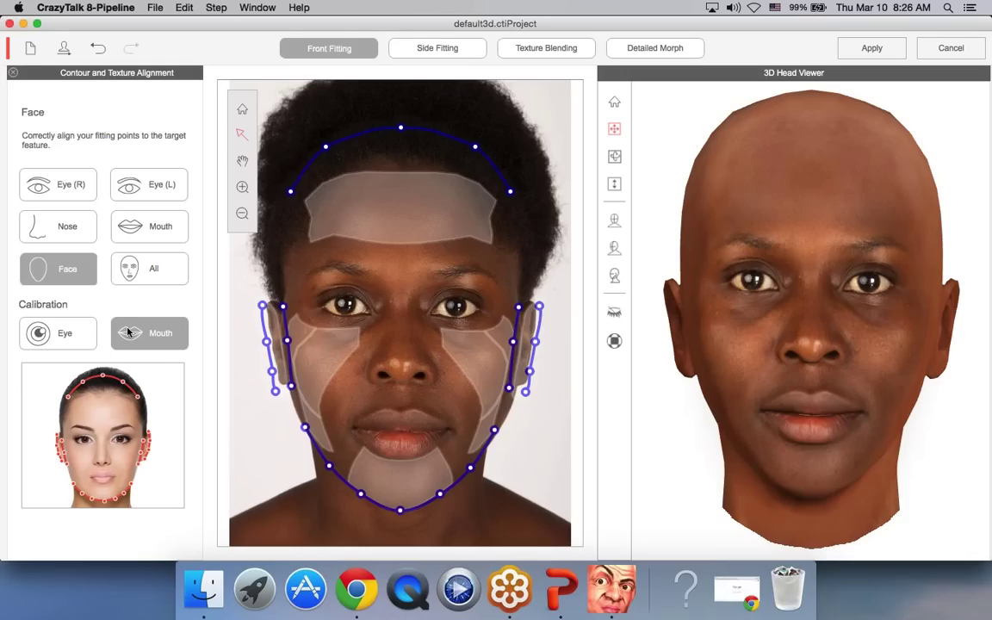
{"action": "left_click", "coordinate": [86, 480]}
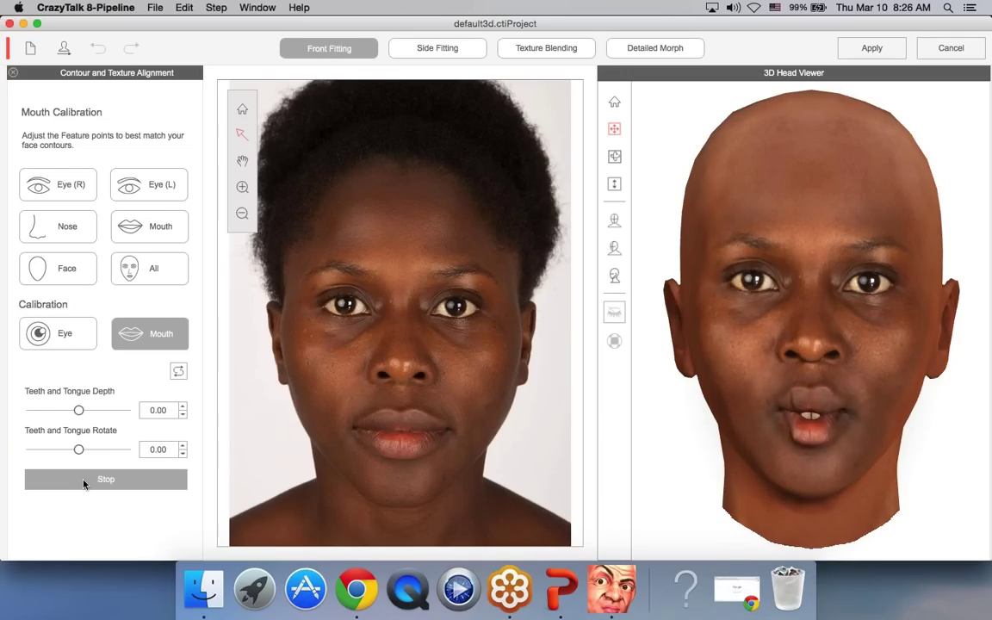
{"action": "left_click", "coordinate": [95, 484]}
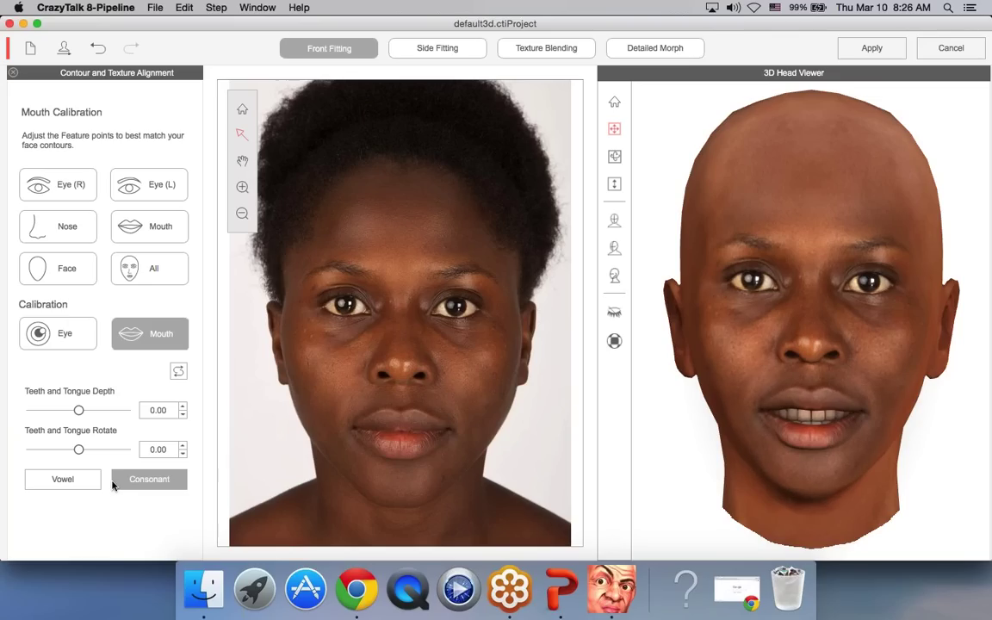
{"action": "left_click", "coordinate": [155, 484]}
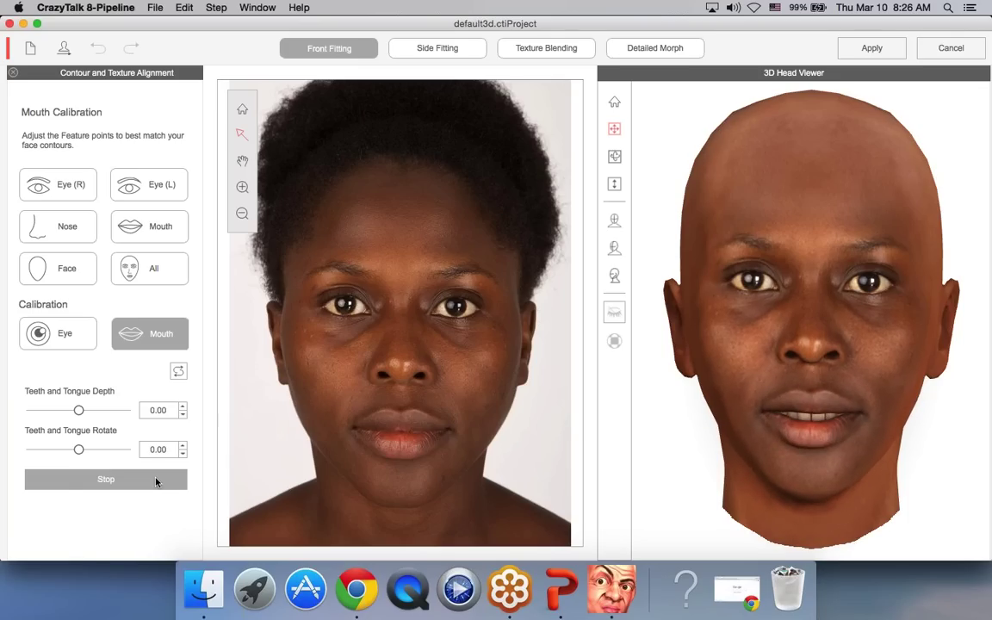
{"action": "left_click", "coordinate": [156, 481]}
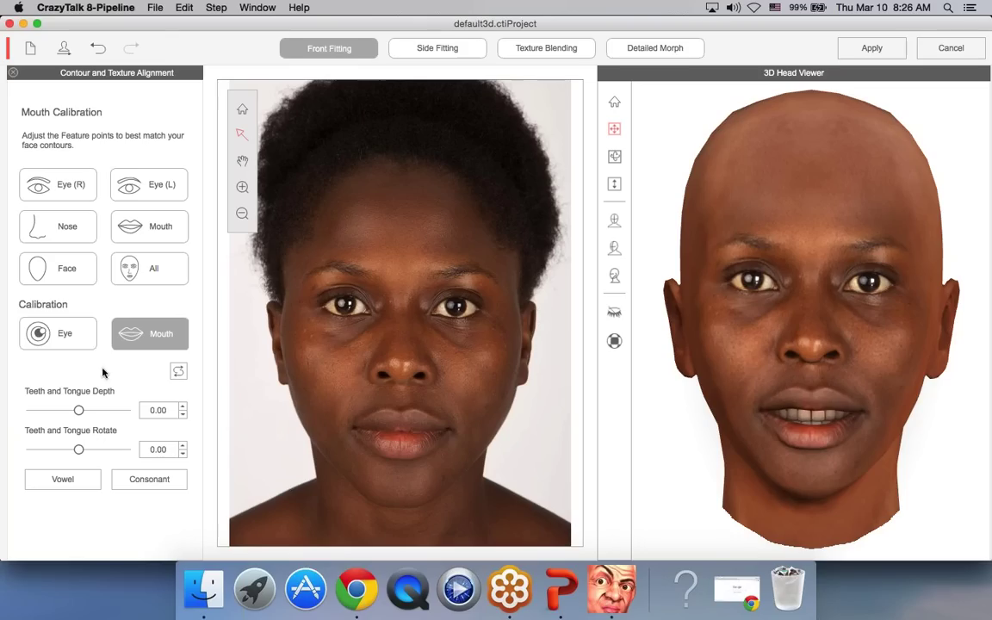
Preview the Blink motion in the eye calibration settings
{"action": "left_click", "coordinate": [64, 335]}
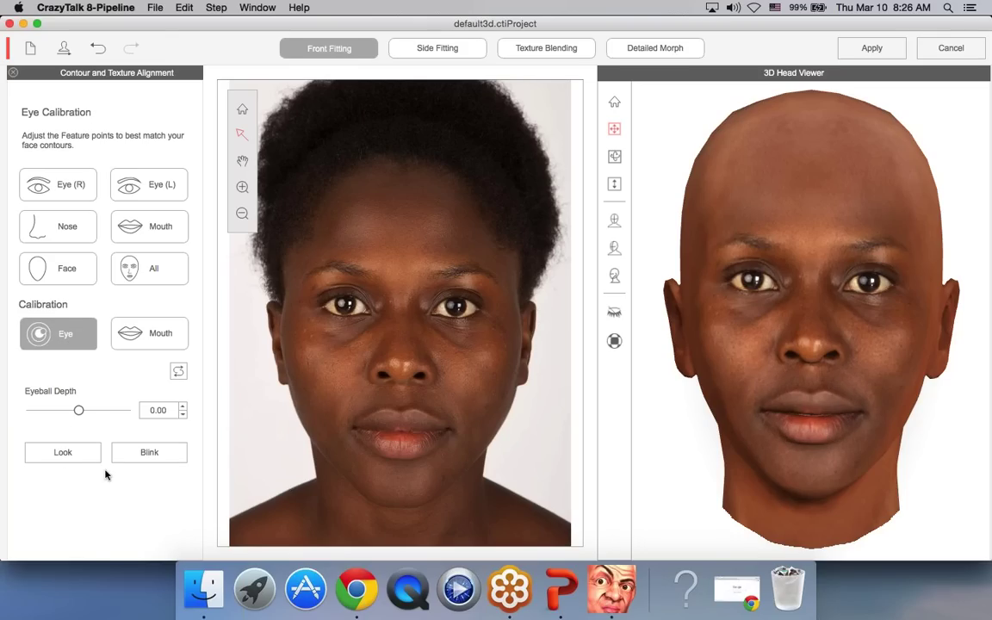
{"action": "left_click", "coordinate": [135, 455]}
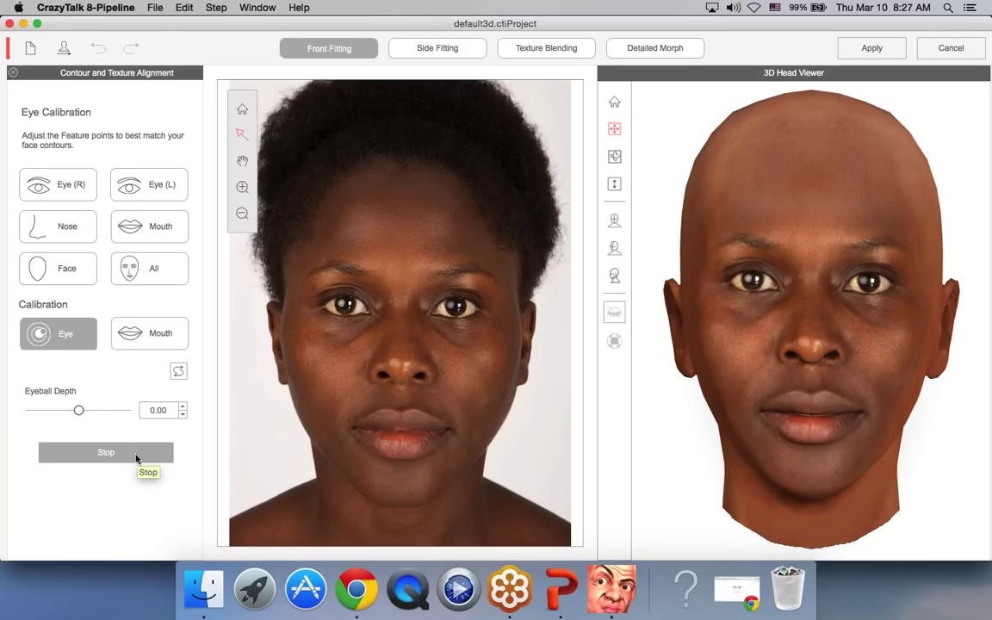
{"action": "left_click", "coordinate": [135, 456]}
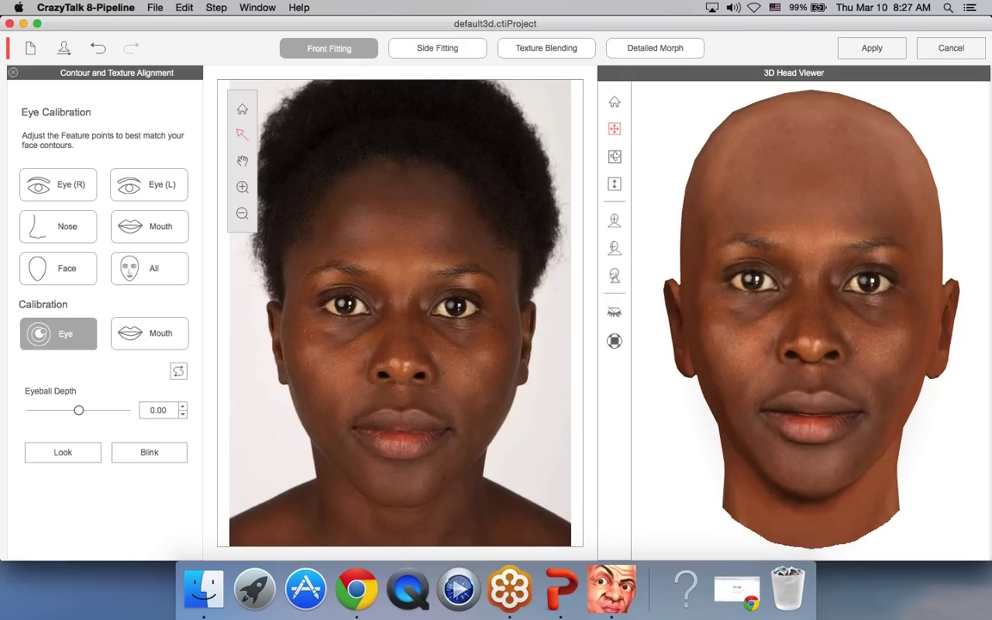
Switch to Side Fitting and orbit the zoomed-out head to a three-quarter view
{"action": "left_click", "coordinate": [439, 48]}
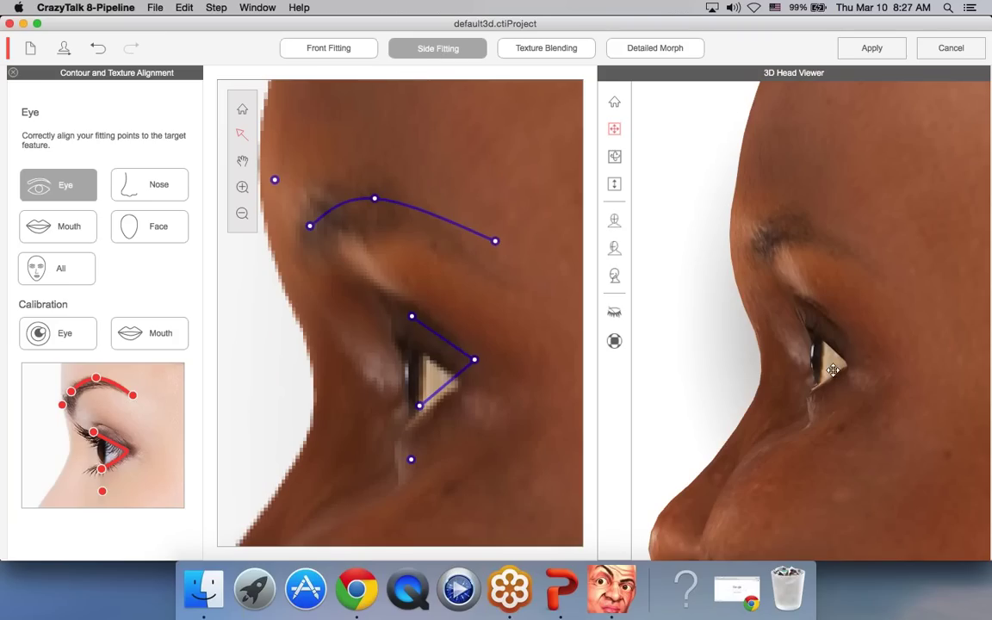
{"action": "left_click", "coordinate": [614, 102]}
{"action": "scroll", "coordinate": [826, 344], "scroll_direction": "down", "scroll_amount": 3}
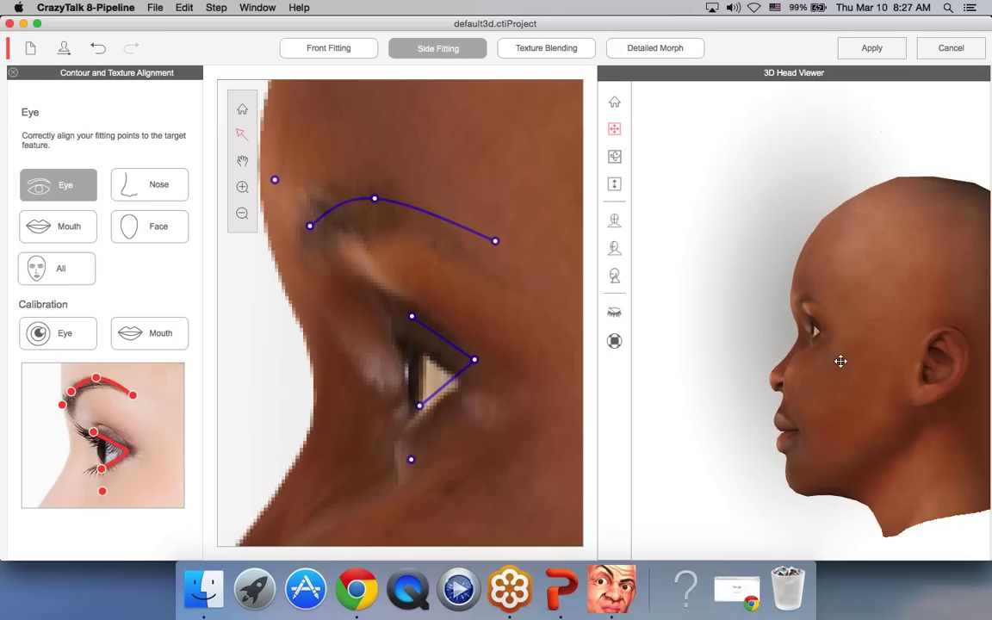
{"action": "left_click_drag", "start_coordinate": [764, 388], "coordinate": [759, 331]}
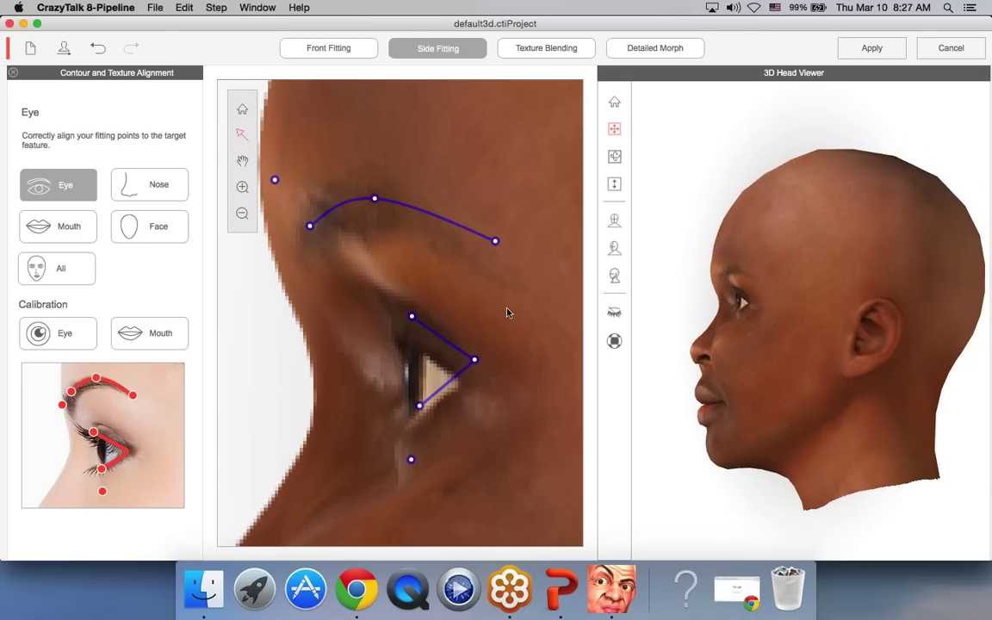
{"action": "left_click_drag", "start_coordinate": [773, 385], "coordinate": [806, 396]}
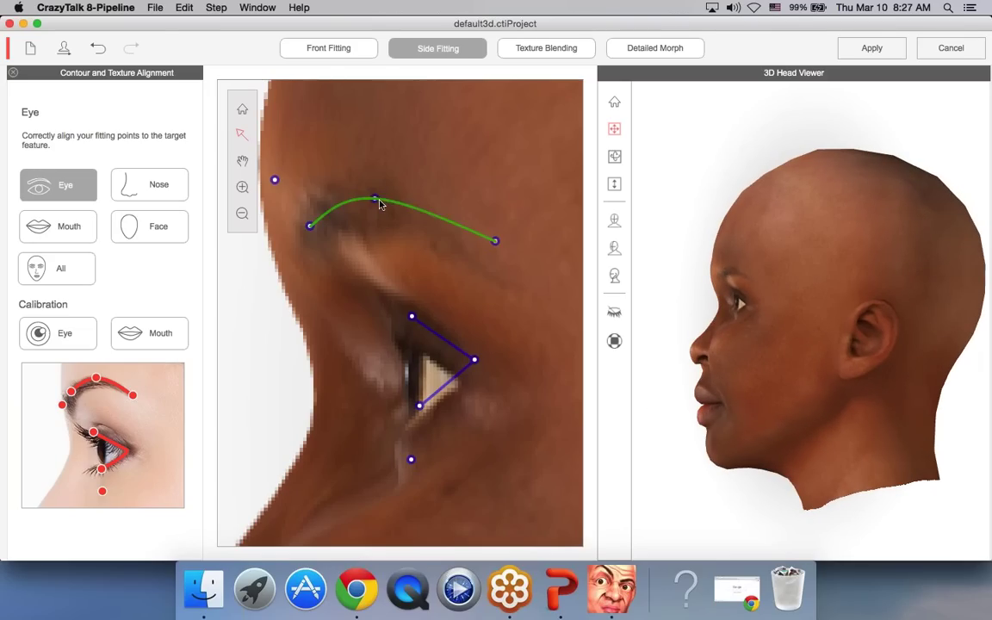
Return to Front Fitting and rotate the head through profile and three-quarter views
{"action": "left_click", "coordinate": [336, 49]}
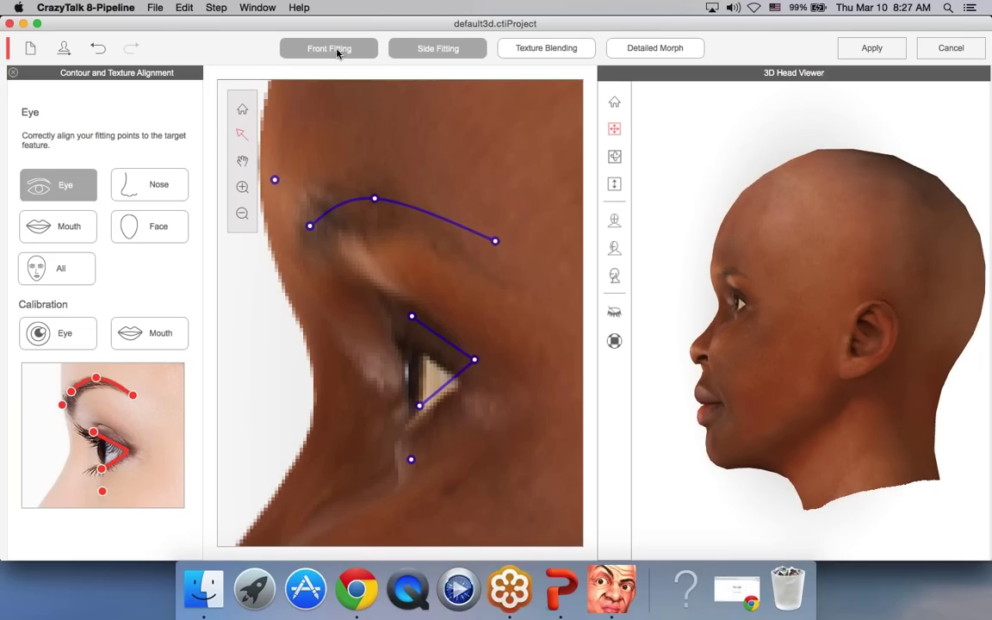
{"action": "left_click_drag", "start_coordinate": [844, 403], "coordinate": [616, 431]}
{"action": "left_click_drag", "start_coordinate": [887, 352], "coordinate": [814, 356]}
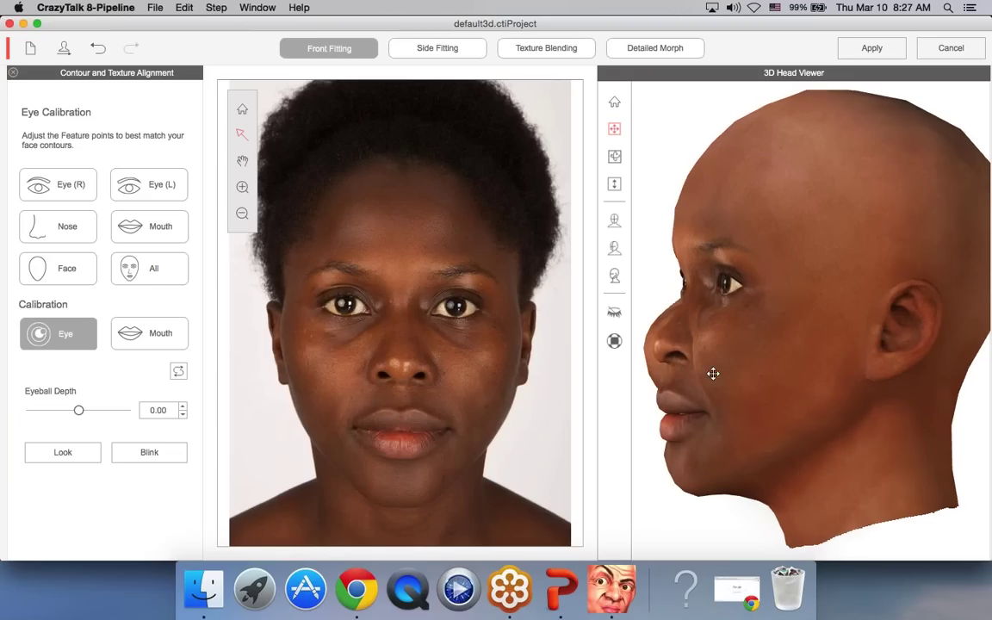
{"action": "left_click_drag", "start_coordinate": [713, 377], "coordinate": [689, 457]}
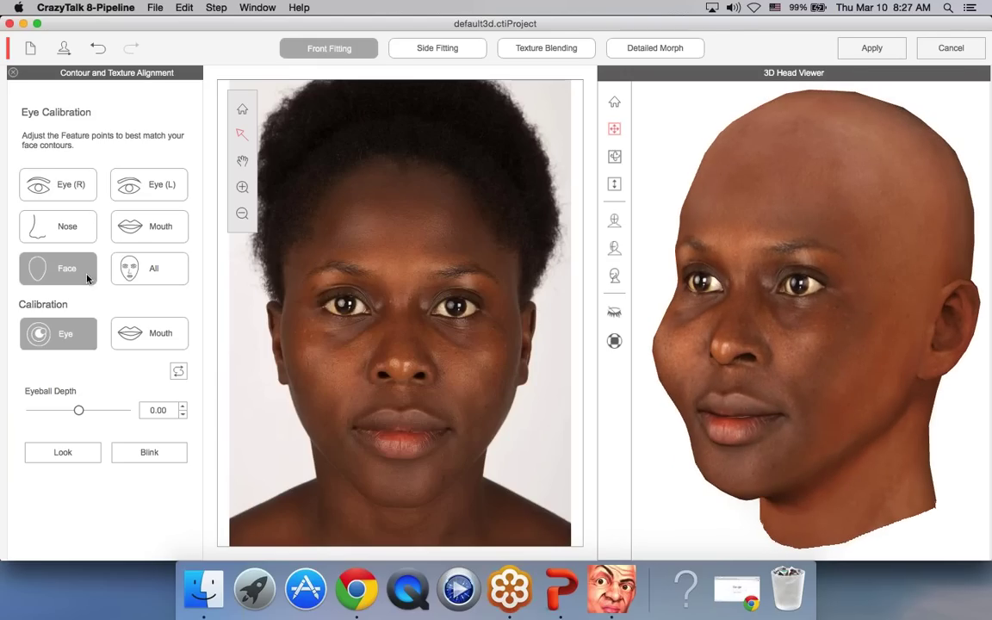
Show the Face contour points, orbit the head to check the fit, and toggle preview resolution
{"action": "left_click", "coordinate": [61, 269]}
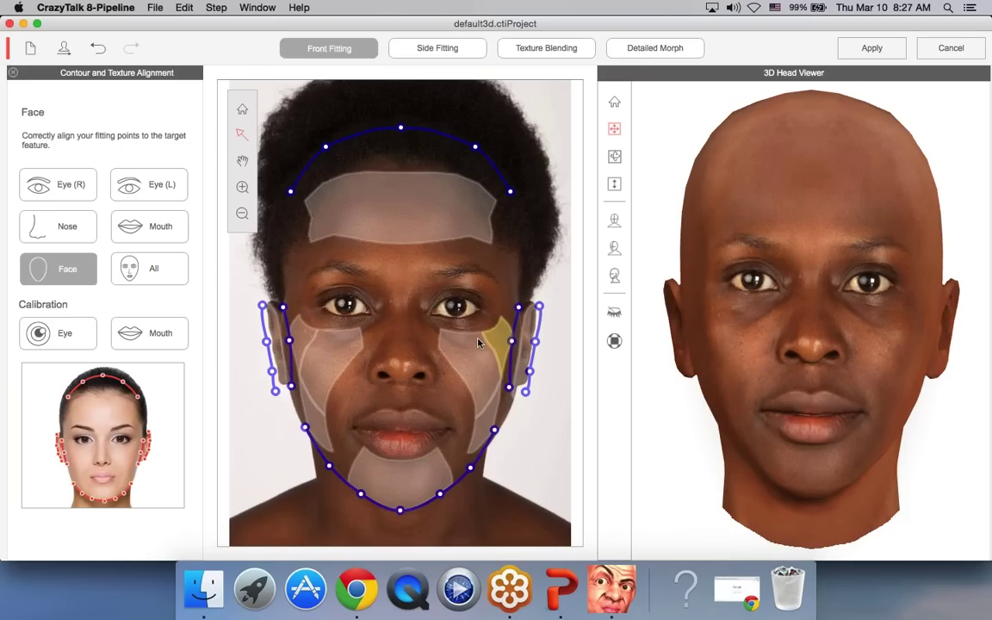
{"action": "left_click_drag", "start_coordinate": [735, 398], "coordinate": [825, 479]}
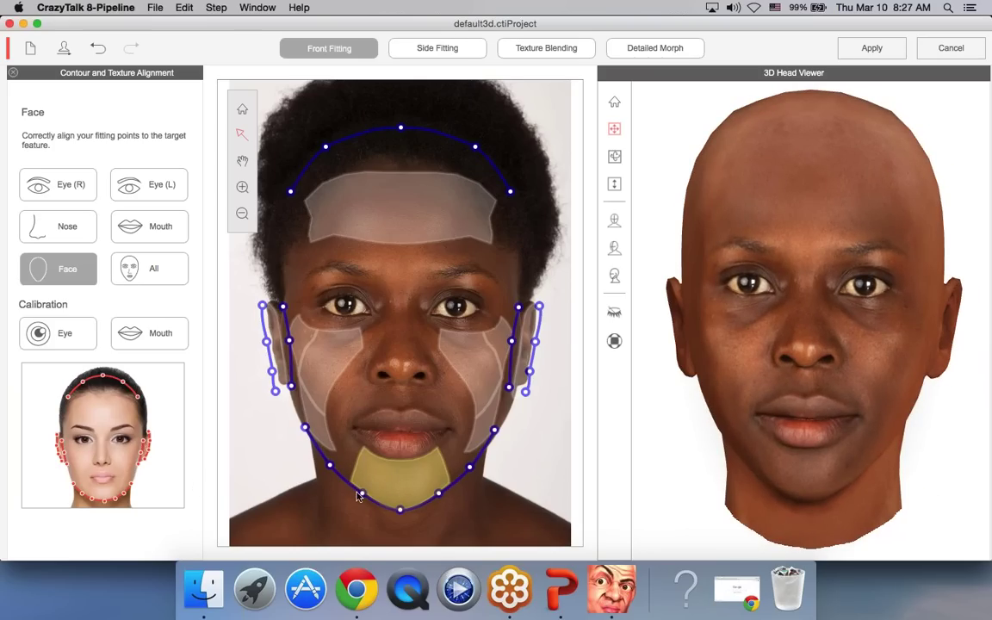
{"action": "left_click_drag", "start_coordinate": [861, 441], "coordinate": [896, 405]}
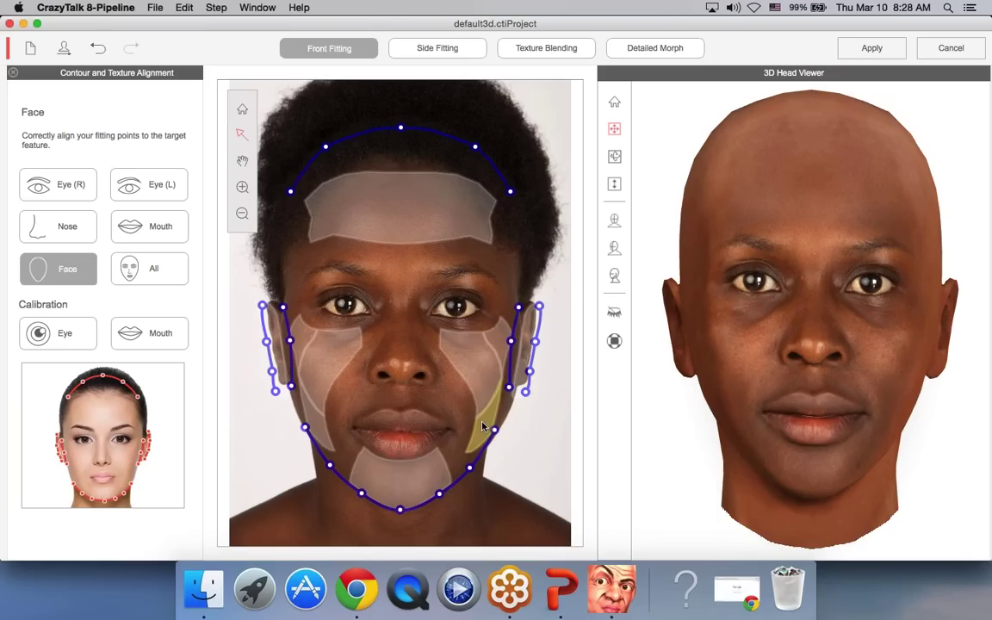
{"action": "left_click_drag", "start_coordinate": [643, 353], "coordinate": [723, 320]}
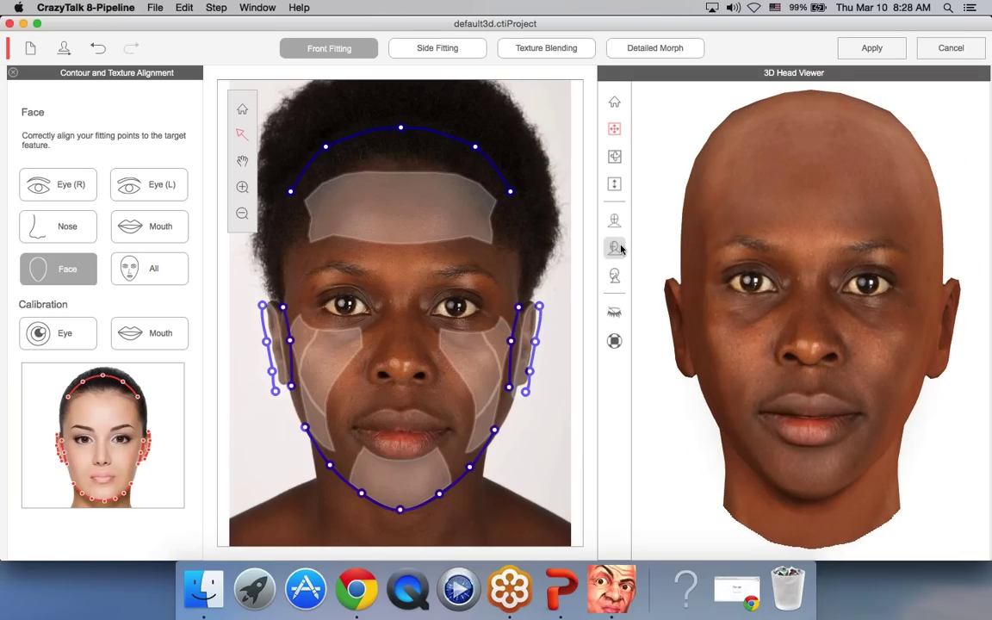
{"action": "left_click", "coordinate": [614, 342]}
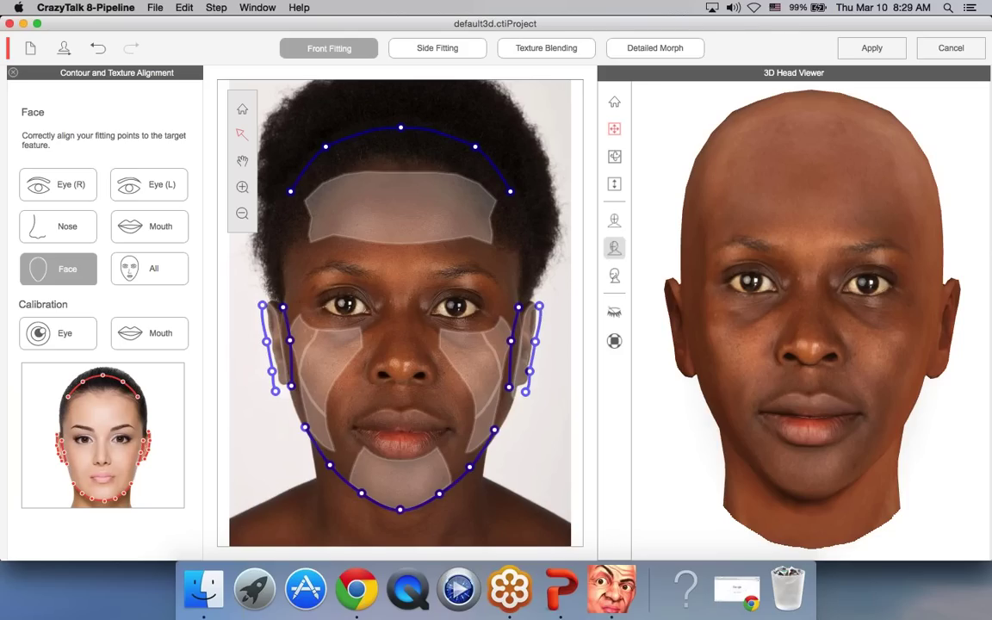
Enter Texture Blending, inspect the head from several angles, and apply Blend Type 2
{"action": "left_click", "coordinate": [542, 50]}
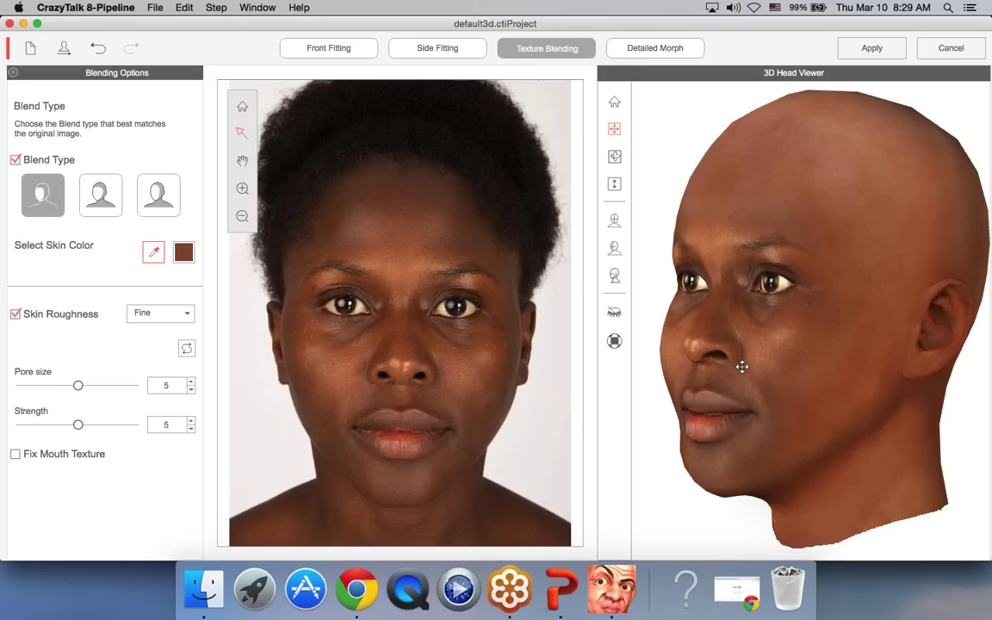
{"action": "mouse_move", "coordinate": [742, 367]}
{"action": "left_mouse_down"}
{"action": "mouse_move", "coordinate": [808, 372]}
{"action": "mouse_move", "coordinate": [741, 361]}
{"action": "mouse_move", "coordinate": [735, 369]}
{"action": "left_mouse_up"}
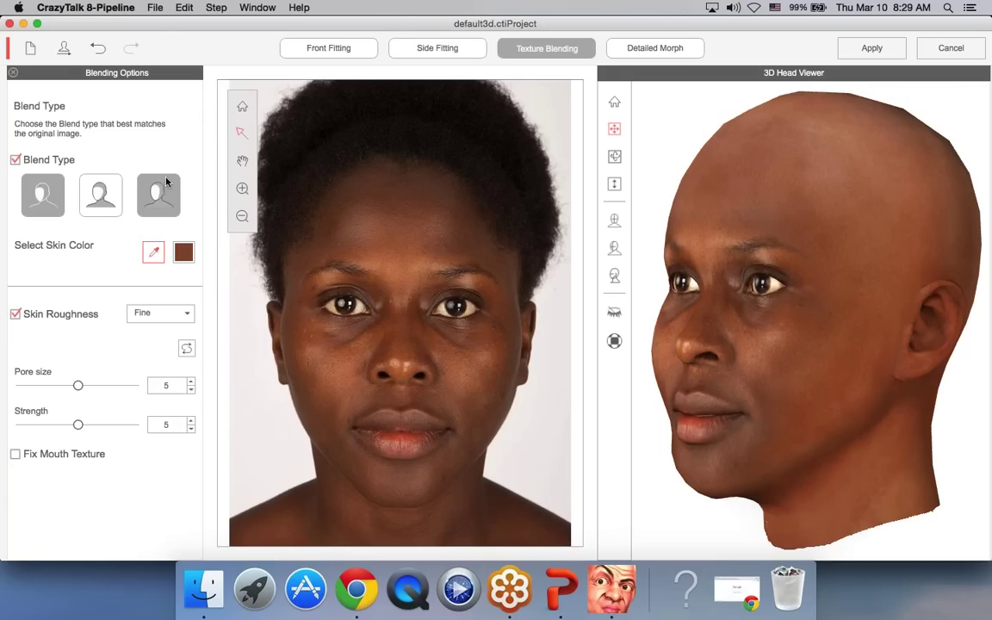
{"action": "left_click_drag", "start_coordinate": [802, 303], "coordinate": [928, 502]}
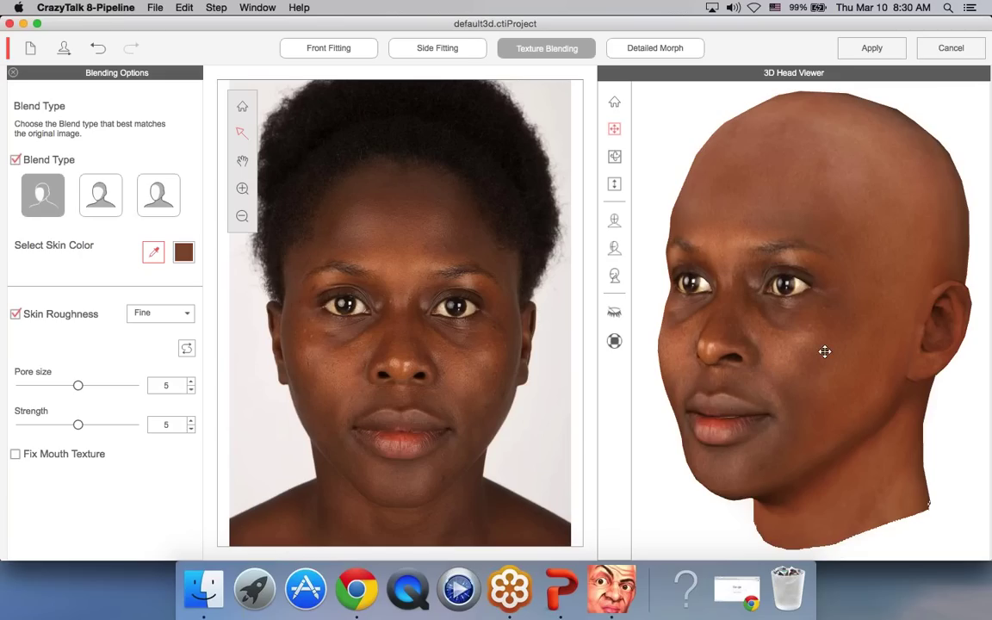
{"action": "left_click", "coordinate": [114, 202]}
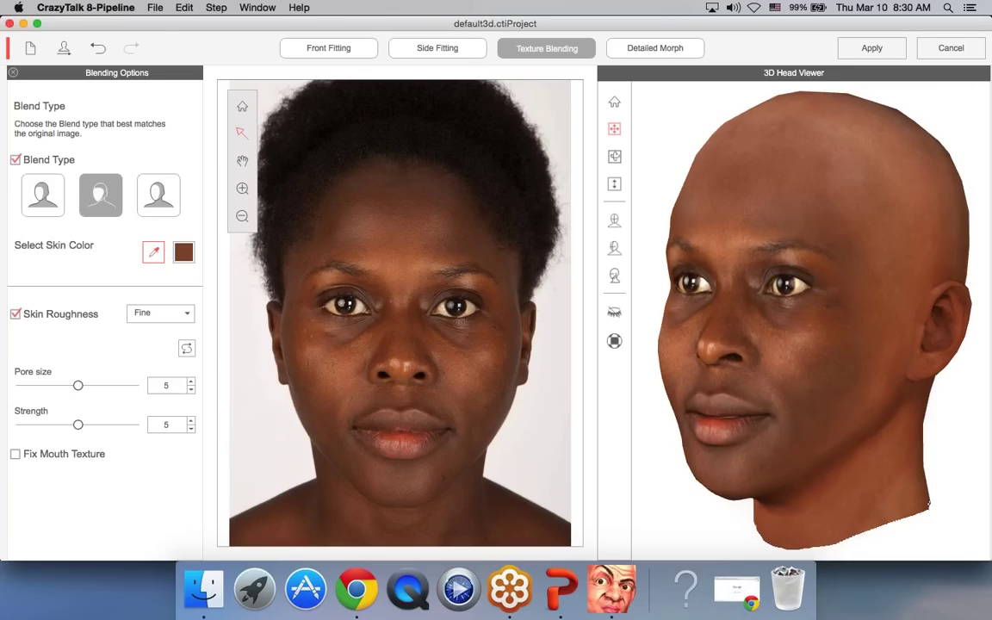
Compare the first, second and third blend types on the skin, ending on the third
{"action": "left_click", "coordinate": [35, 192]}
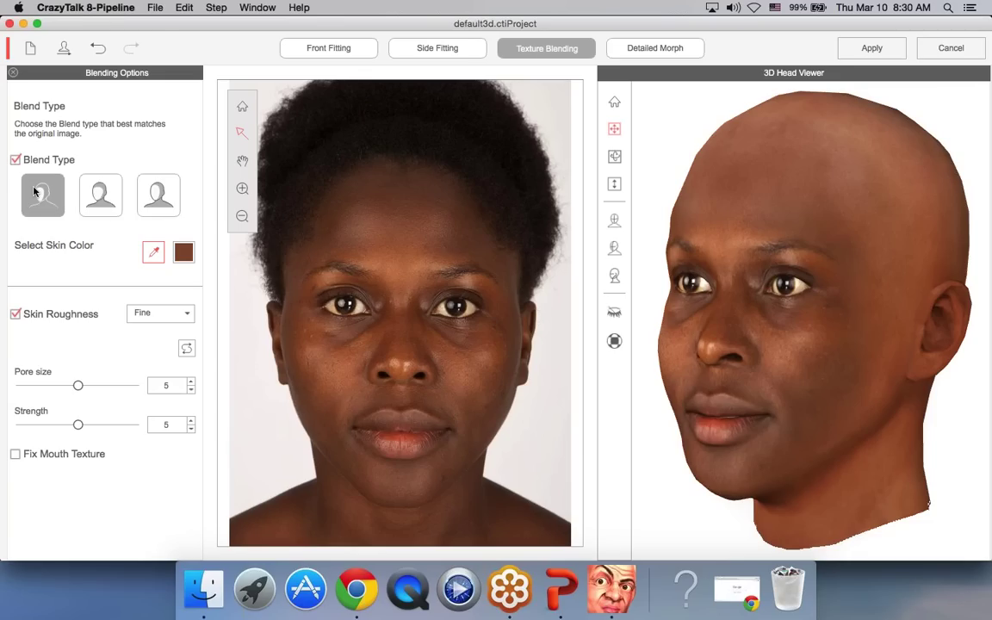
{"action": "left_click", "coordinate": [91, 192]}
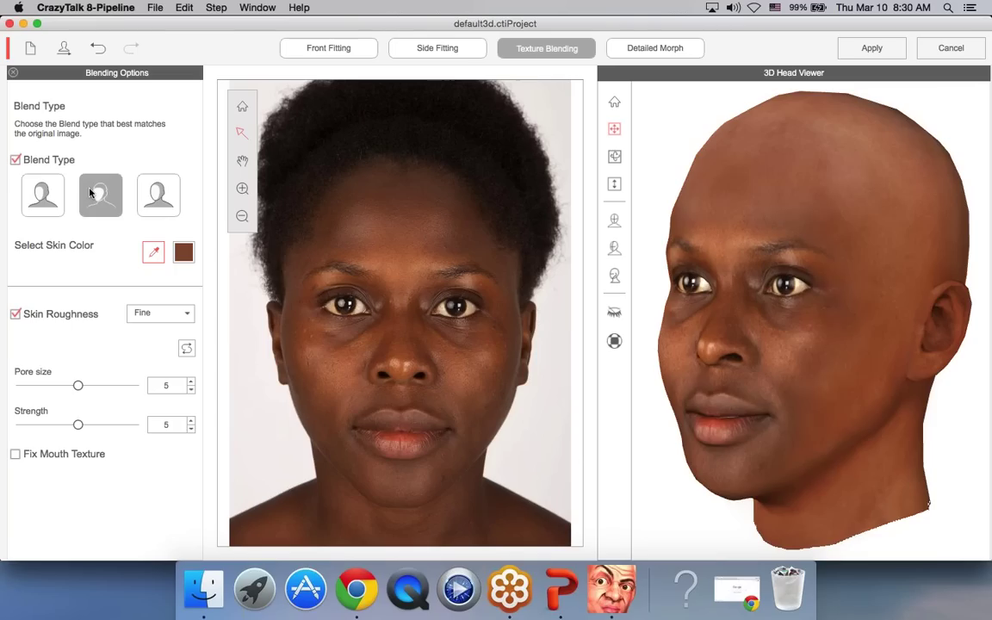
{"action": "left_click", "coordinate": [35, 200]}
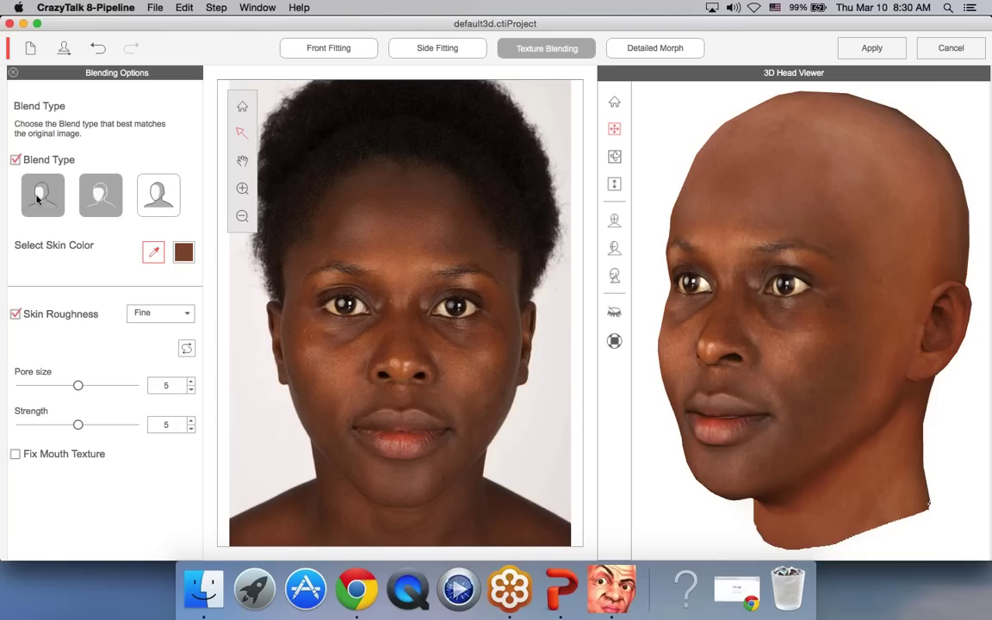
{"action": "left_click", "coordinate": [88, 196]}
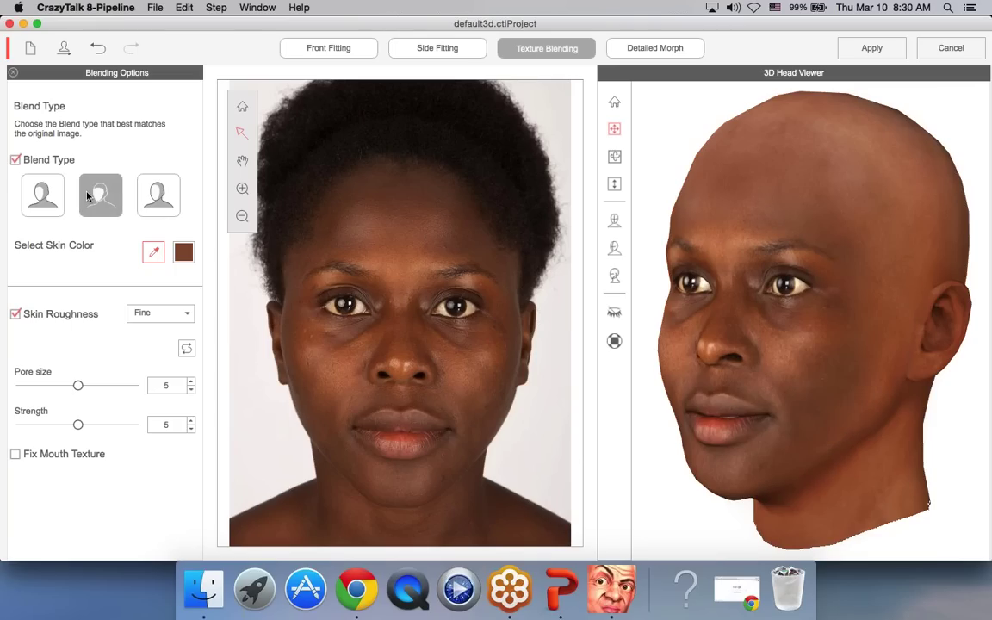
{"action": "left_click", "coordinate": [156, 197]}
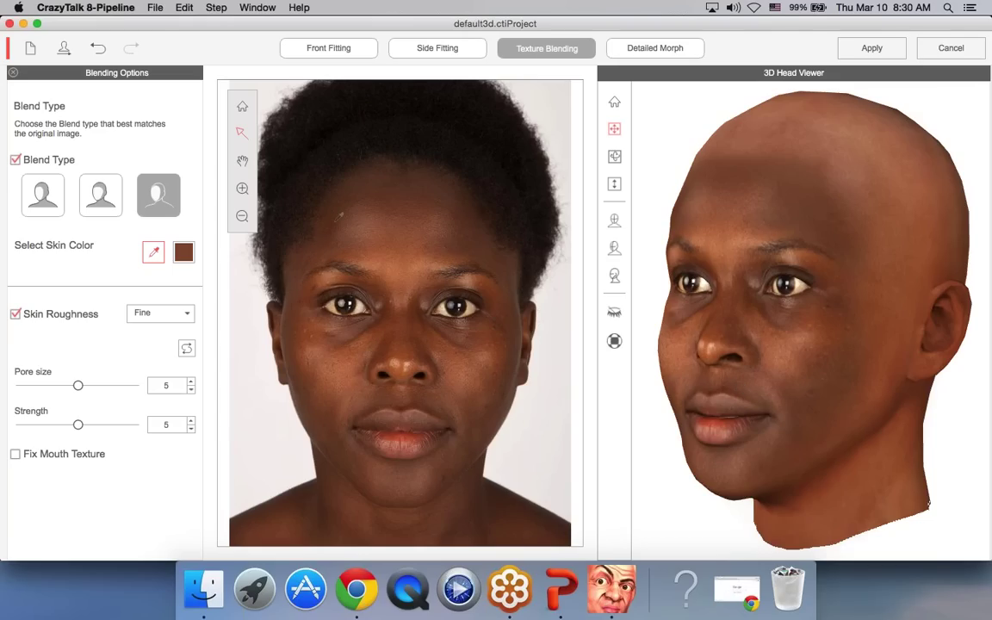
{"action": "left_click", "coordinate": [59, 203]}
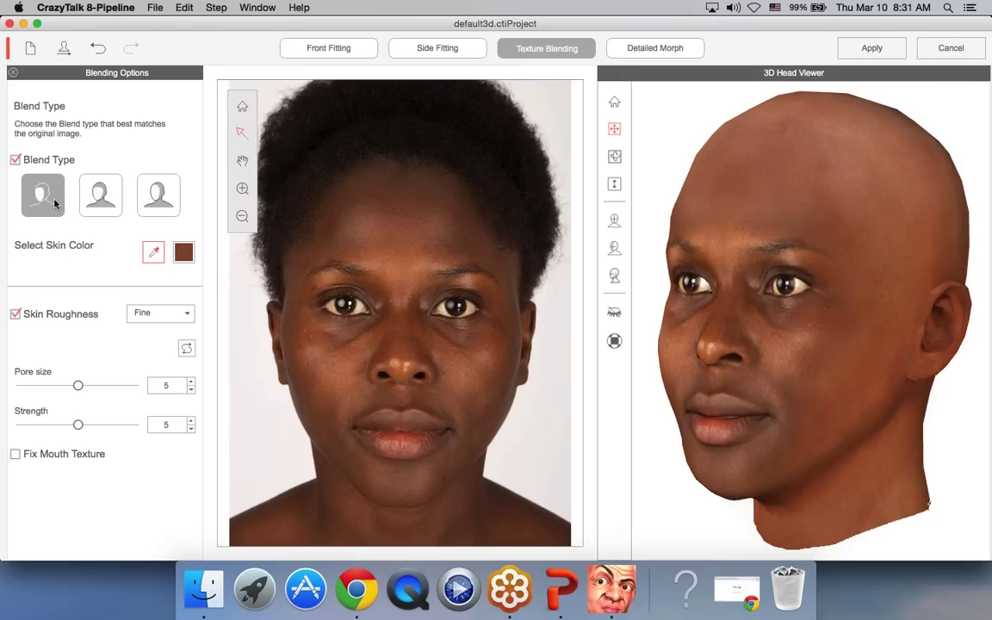
{"action": "left_click", "coordinate": [153, 197]}
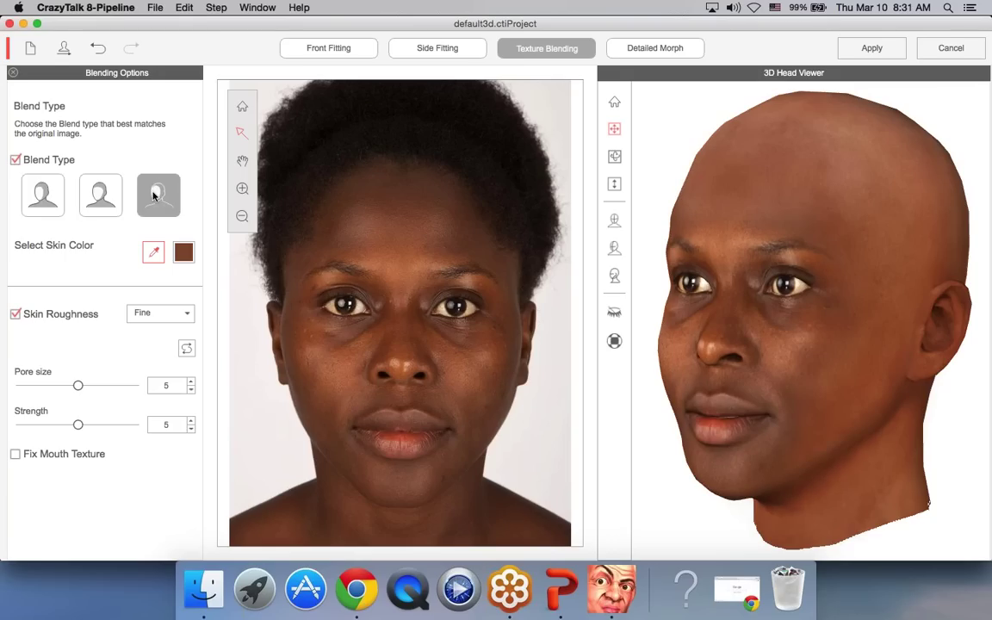
Orbit the head to inspect the third-blend texture from frontal and left-profile angles
{"action": "left_click_drag", "start_coordinate": [722, 303], "coordinate": [775, 310]}
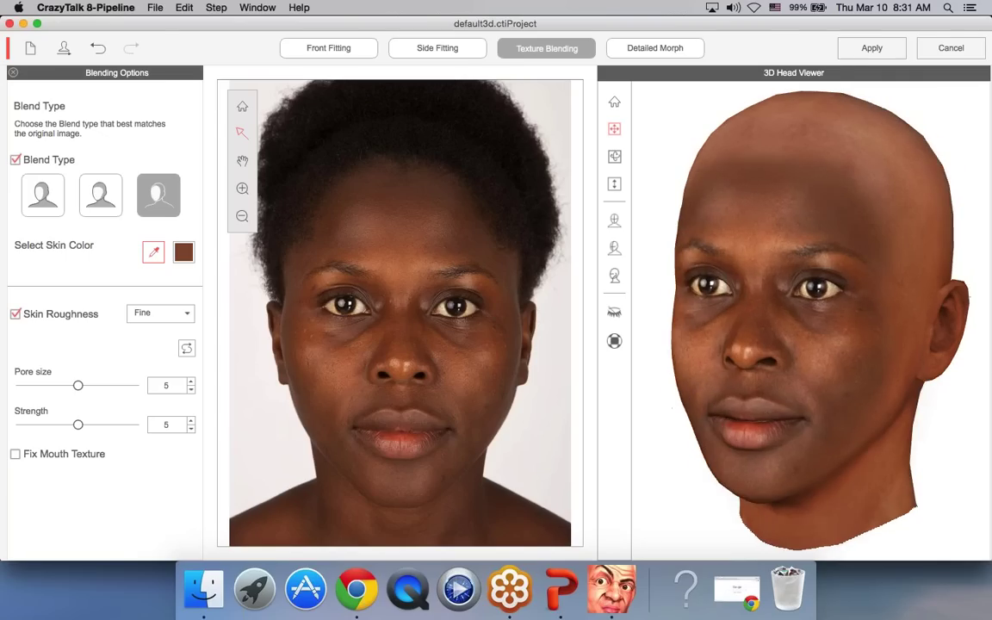
{"action": "left_click_drag", "start_coordinate": [741, 263], "coordinate": [698, 338]}
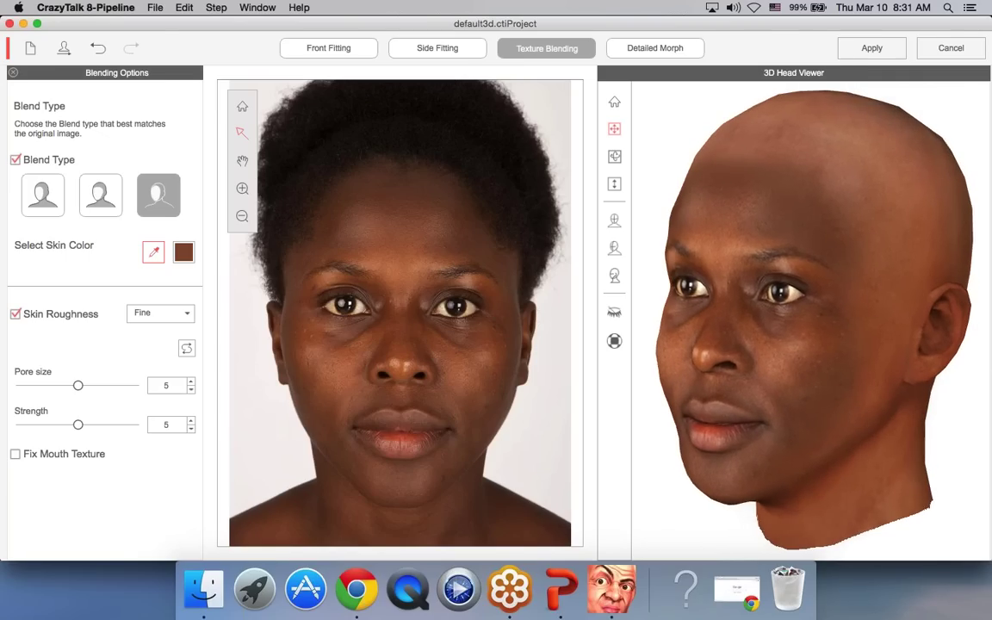
{"action": "left_click_drag", "start_coordinate": [875, 305], "coordinate": [762, 265]}
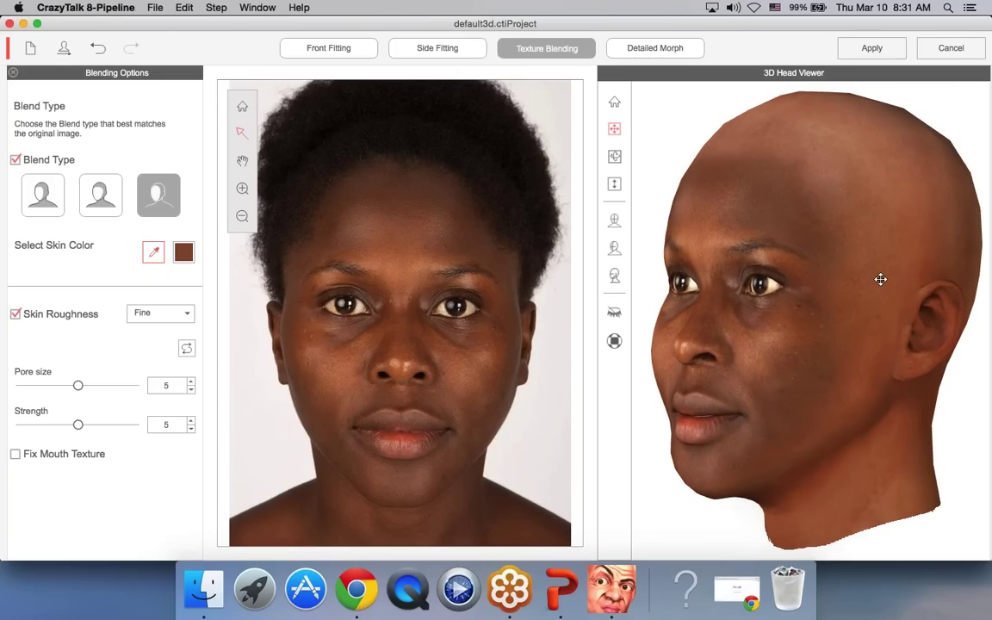
{"action": "left_click_drag", "start_coordinate": [837, 305], "coordinate": [981, 326]}
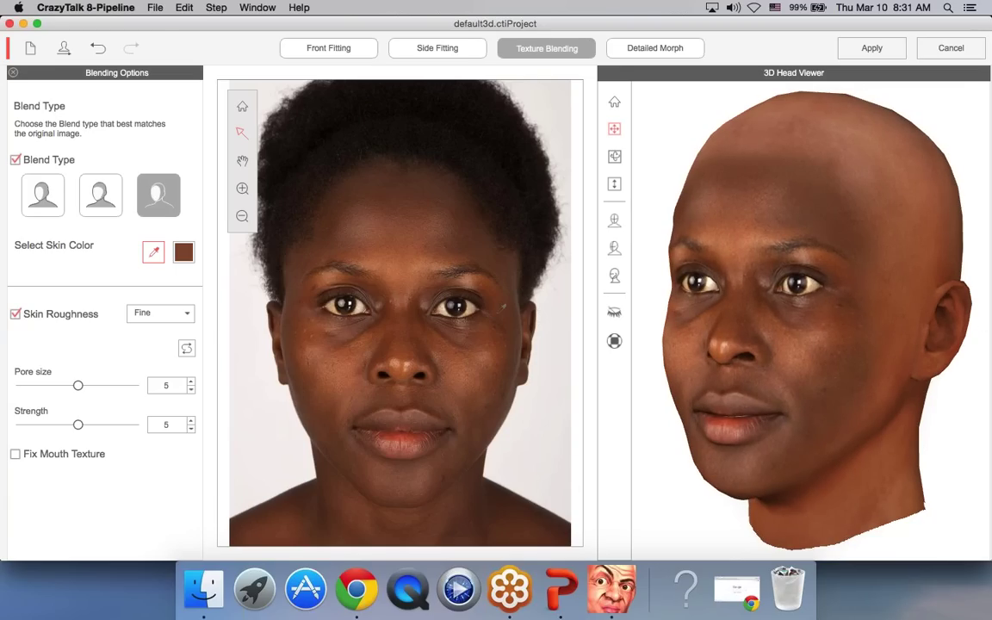
{"action": "left_click_drag", "start_coordinate": [930, 320], "coordinate": [939, 364]}
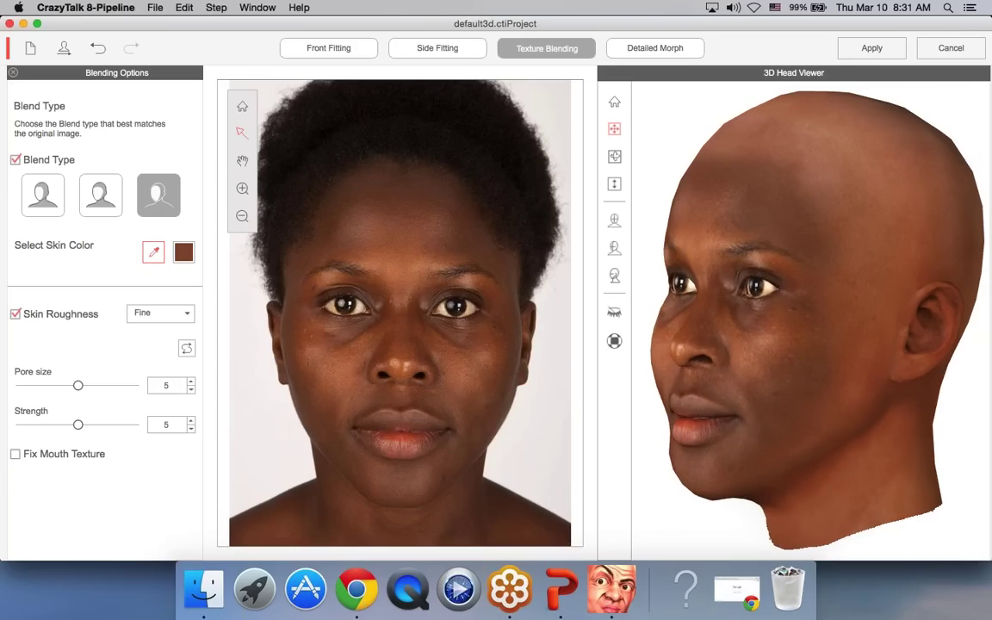
Sample a skin colour from the photo's forehead with the Select Skin Color eyedropper
{"action": "left_click", "coordinate": [154, 254]}
{"action": "left_click", "coordinate": [332, 220]}
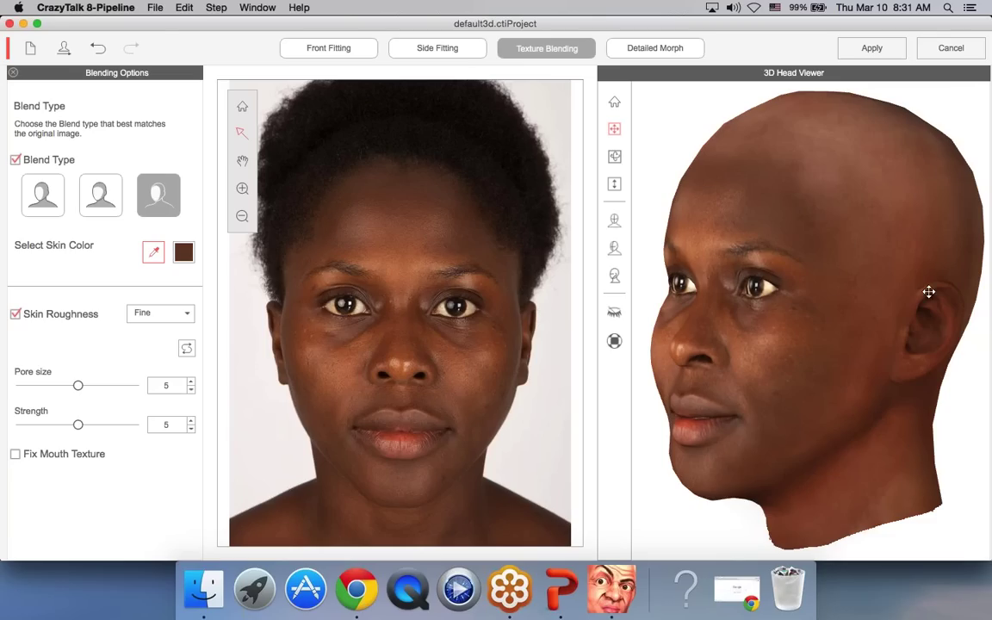
{"action": "left_click_drag", "start_coordinate": [861, 388], "coordinate": [942, 240]}
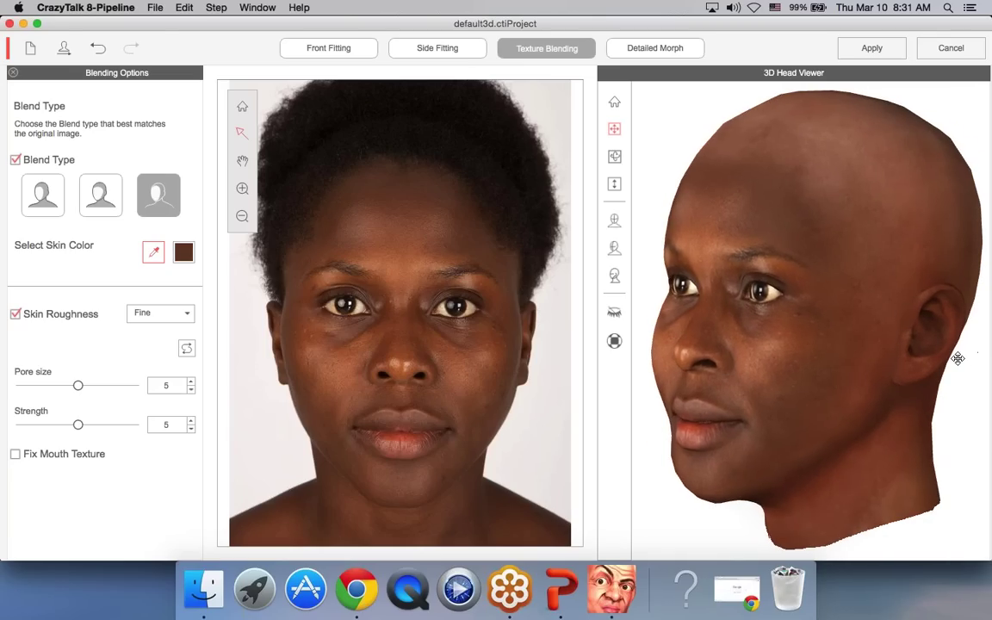
{"action": "left_click_drag", "start_coordinate": [957, 354], "coordinate": [895, 241]}
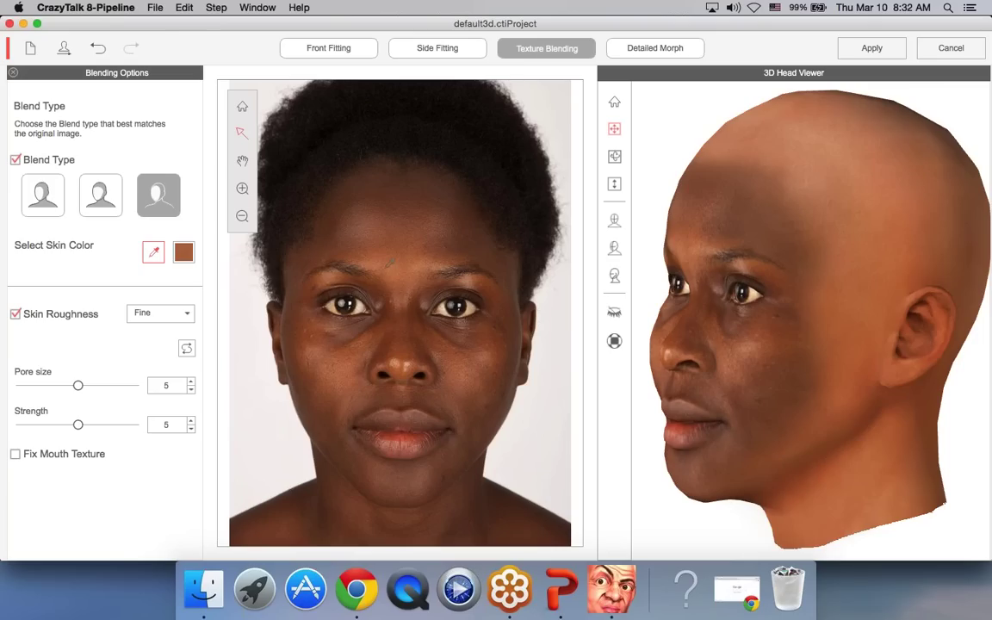
Pick a dark brown skin tone from the photo and orbit the head to check it
{"action": "left_click", "coordinate": [328, 226]}
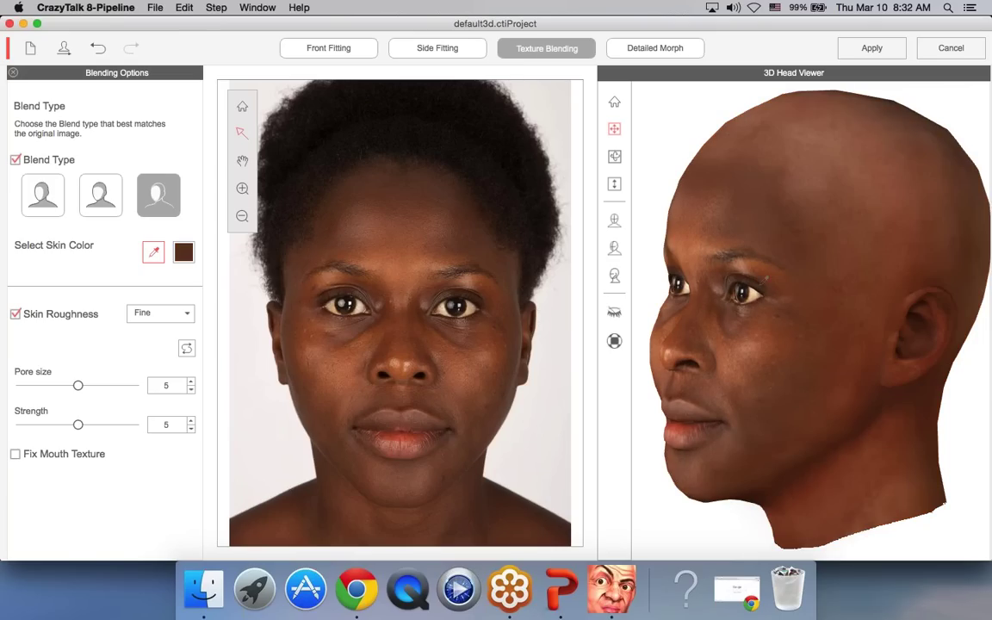
{"action": "left_click_drag", "start_coordinate": [896, 328], "coordinate": [532, 369]}
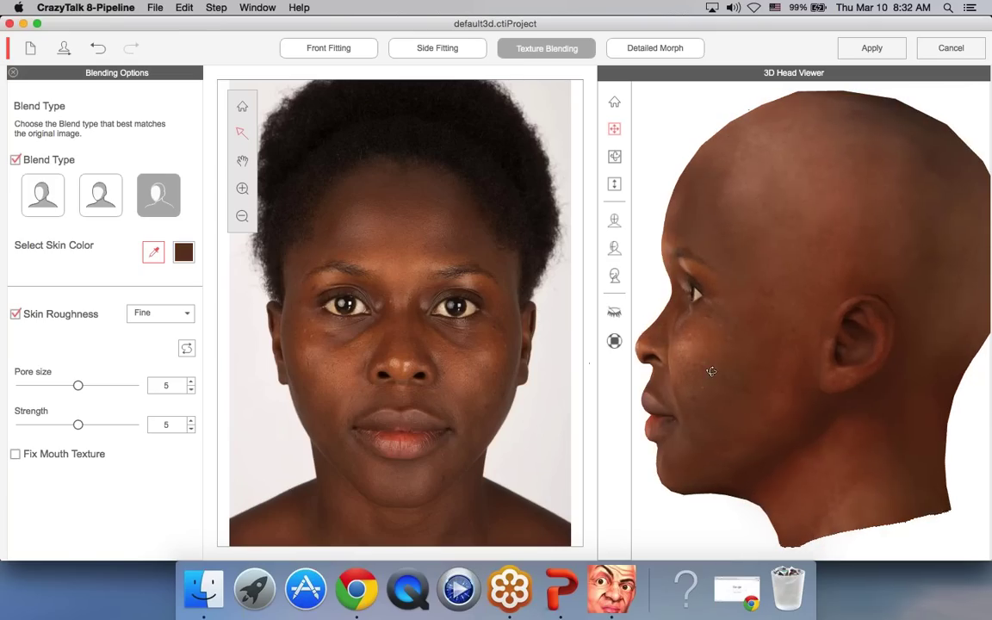
{"action": "left_click_drag", "start_coordinate": [712, 372], "coordinate": [738, 157]}
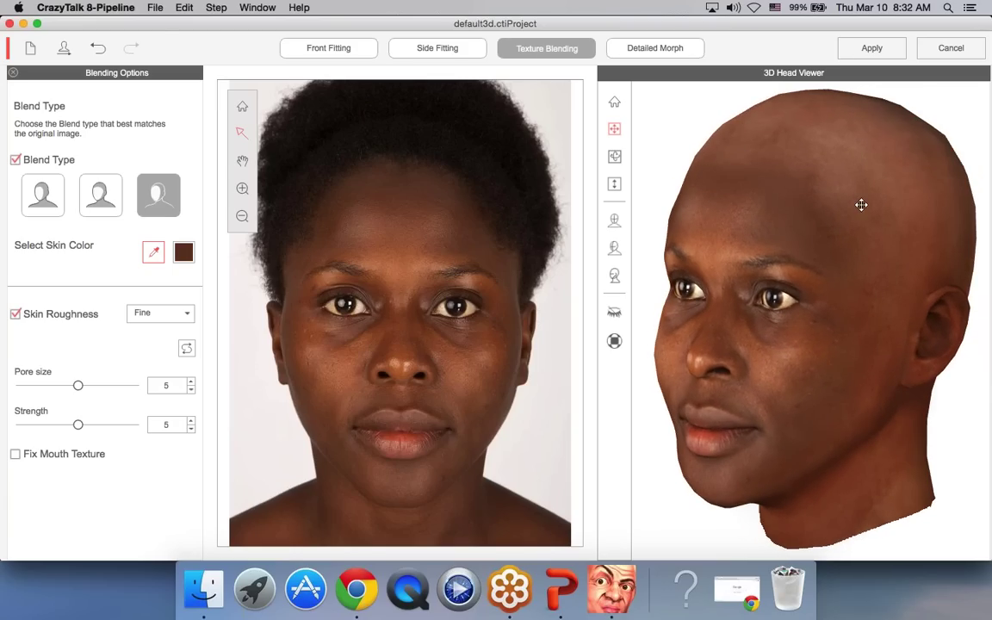
{"action": "left_click_drag", "start_coordinate": [861, 205], "coordinate": [640, 257]}
{"action": "left_click_drag", "start_coordinate": [899, 299], "coordinate": [852, 296]}
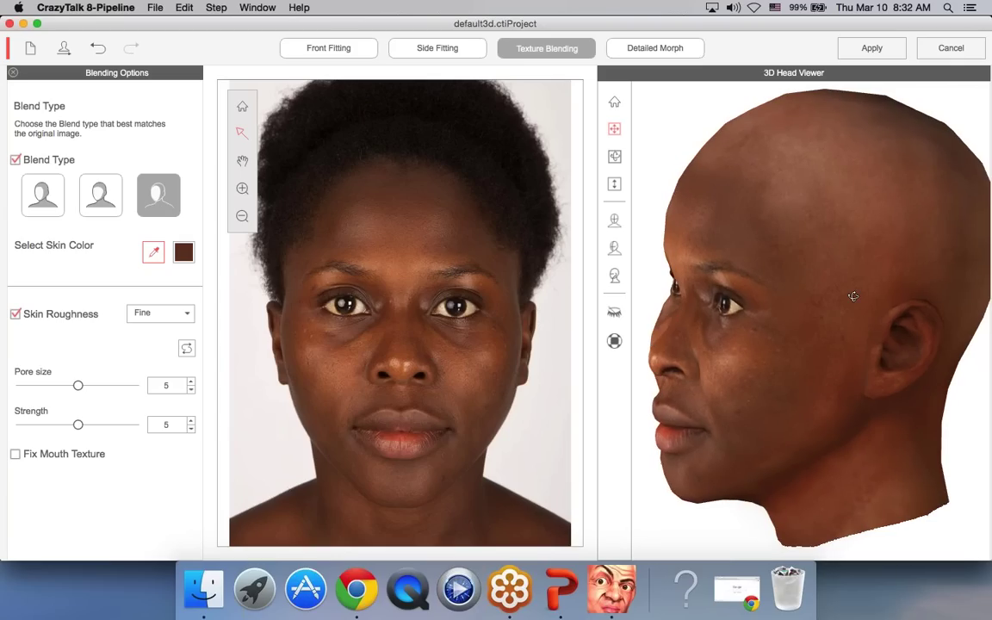
{"action": "left_click_drag", "start_coordinate": [850, 343], "coordinate": [834, 275]}
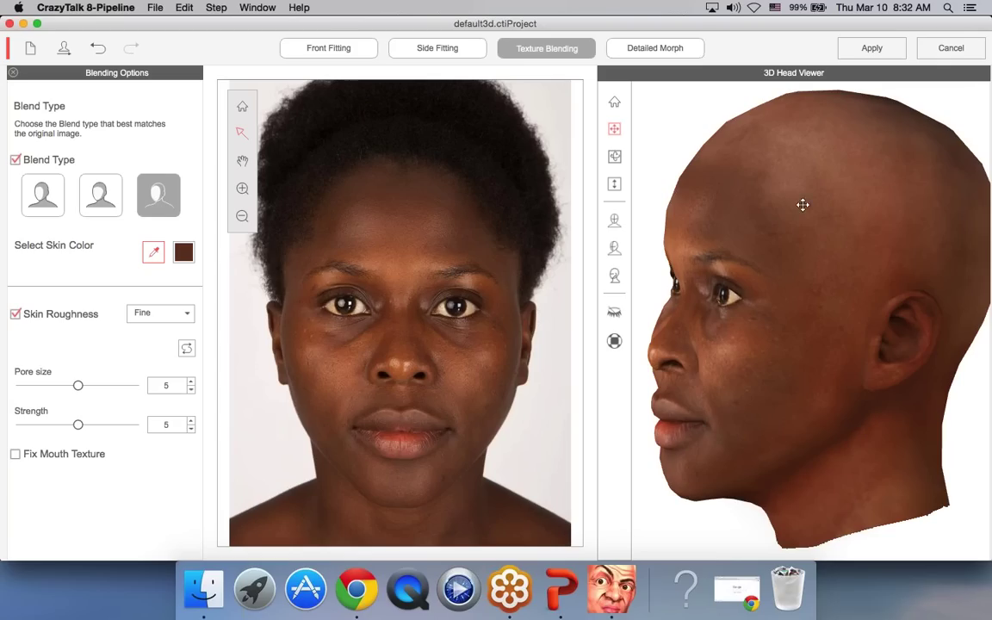
{"action": "left_click_drag", "start_coordinate": [841, 210], "coordinate": [688, 296]}
{"action": "left_click_drag", "start_coordinate": [775, 310], "coordinate": [974, 315]}
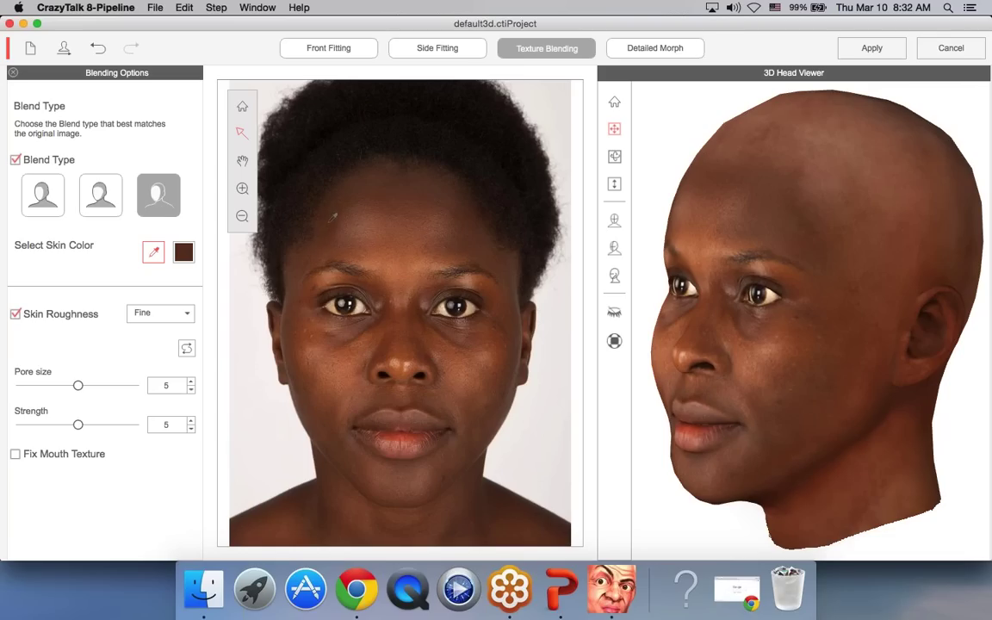
Return to the first blend type and show the Skin Roughness choices, Fine and Rough
{"action": "left_click", "coordinate": [54, 202]}
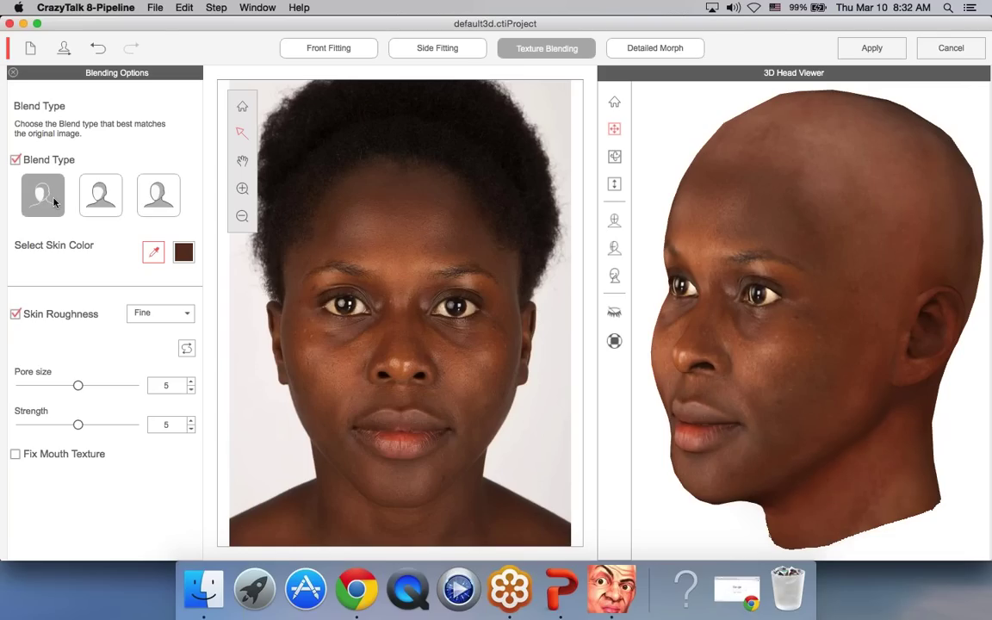
{"action": "left_click_drag", "start_coordinate": [749, 258], "coordinate": [957, 422]}
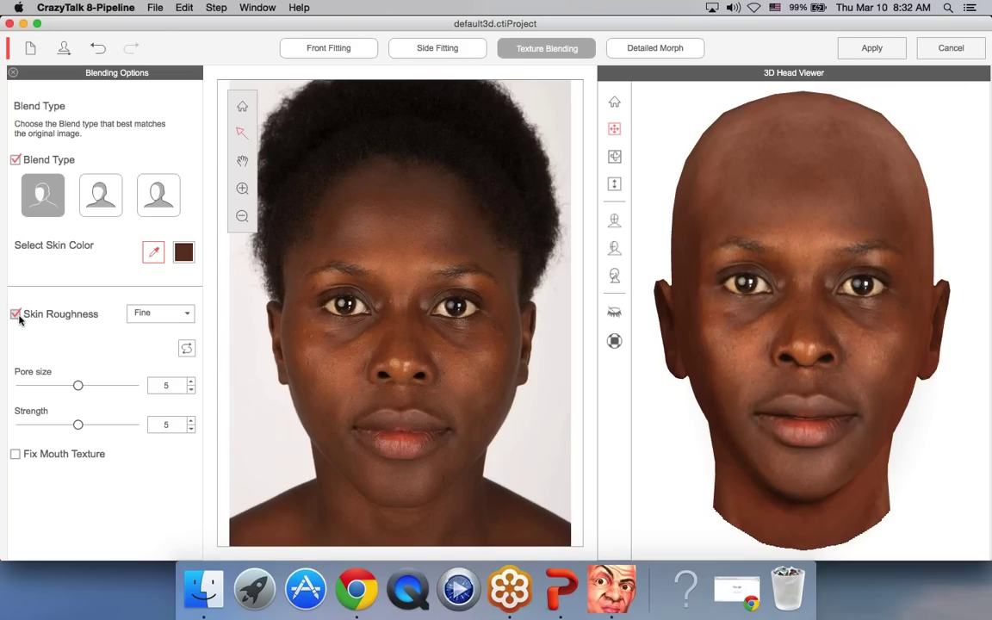
{"action": "left_click", "coordinate": [154, 315]}
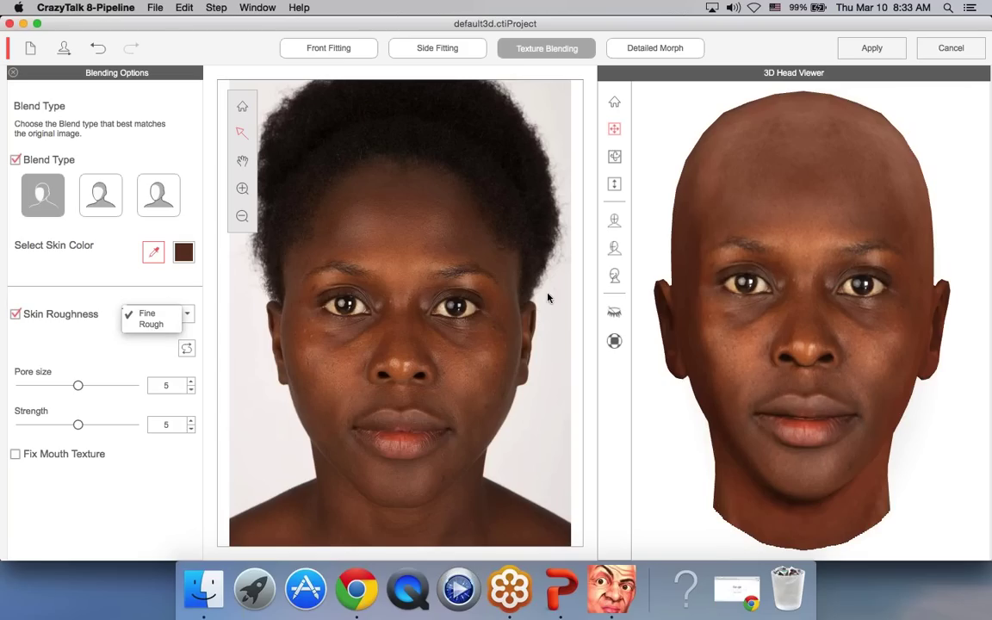
Keep Fine skin roughness, pan the face close-up, and toggle the preview resolution between High and Low
{"action": "left_click", "coordinate": [842, 372]}
{"action": "scroll", "coordinate": [843, 372], "scroll_direction": "up", "scroll_amount": 10}
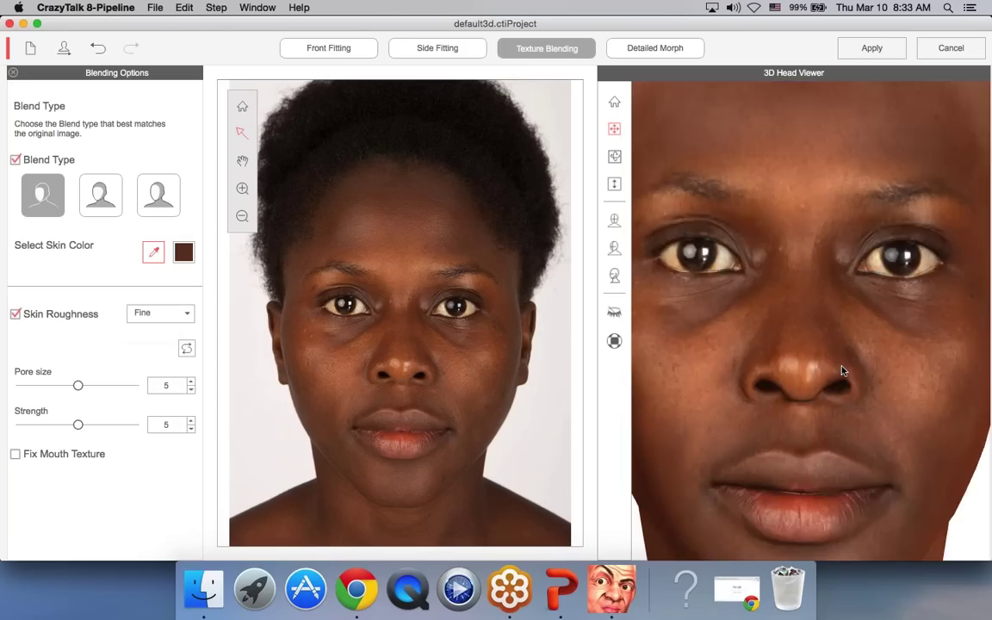
{"action": "scroll", "coordinate": [823, 370], "scroll_direction": "down", "scroll_amount": 5}
{"action": "right_click_drag", "start_coordinate": [780, 376], "coordinate": [863, 350]}
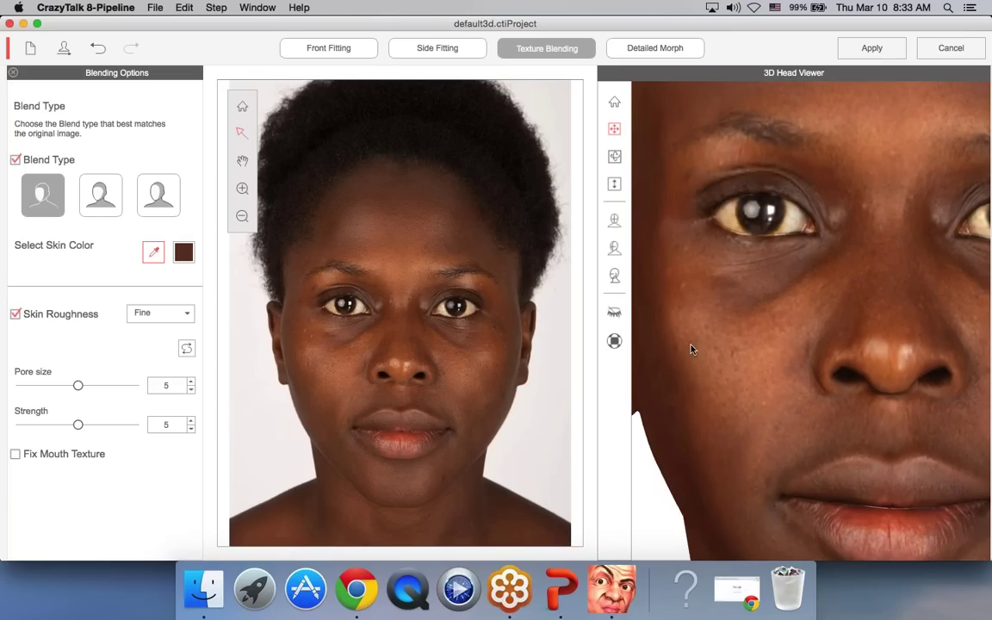
{"action": "left_click", "coordinate": [613, 343]}
{"action": "left_click", "coordinate": [614, 342]}
{"action": "left_click", "coordinate": [161, 314]}
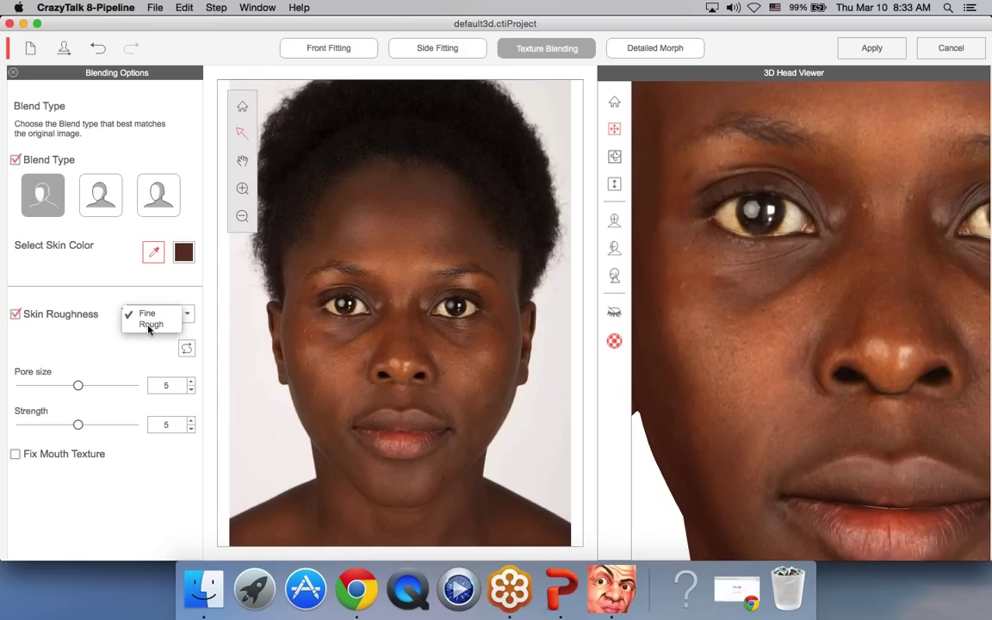
{"action": "left_click", "coordinate": [151, 324]}
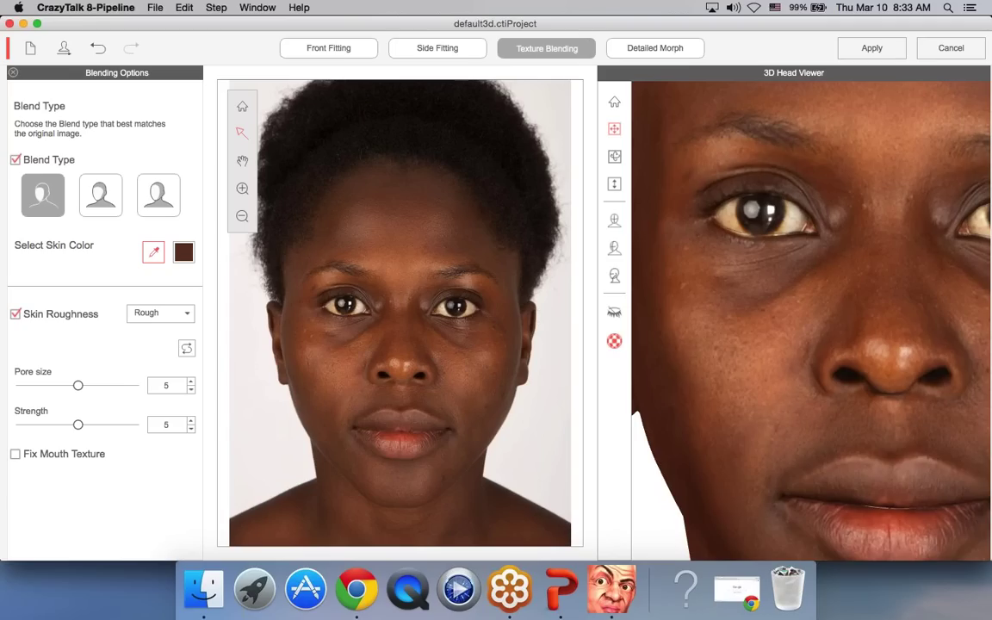
{"action": "mouse_move", "coordinate": [782, 380]}
{"action": "left_mouse_down"}
{"action": "mouse_move", "coordinate": [808, 395]}
{"action": "mouse_move", "coordinate": [762, 389]}
{"action": "mouse_move", "coordinate": [775, 386]}
{"action": "left_mouse_up"}
{"action": "scroll", "coordinate": [763, 391], "scroll_direction": "up", "scroll_amount": 2}
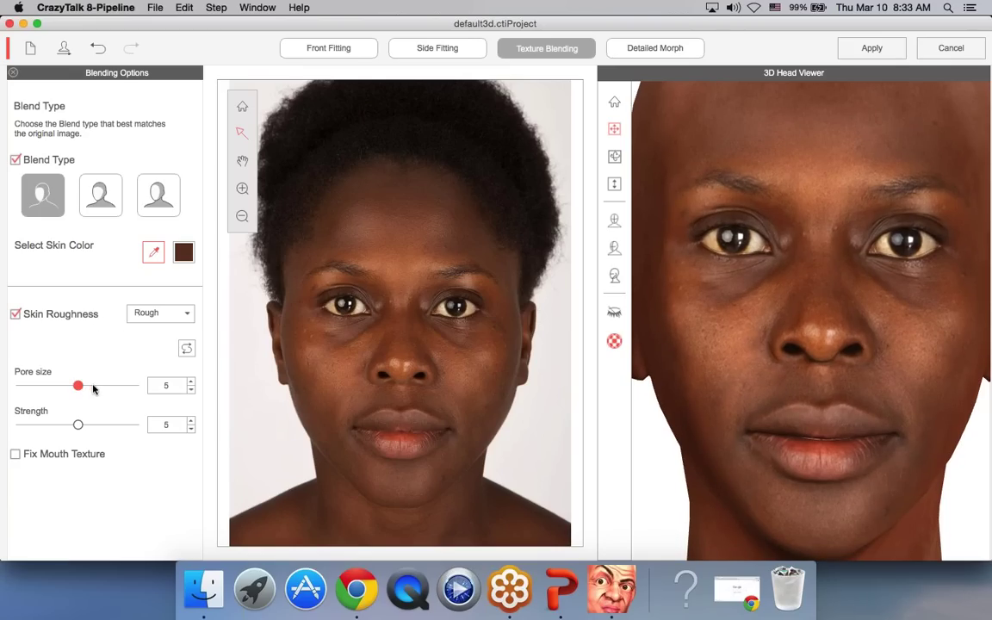
{"action": "left_click_drag", "start_coordinate": [93, 389], "coordinate": [124, 391]}
{"action": "left_click_drag", "start_coordinate": [126, 390], "coordinate": [111, 390]}
{"action": "left_click_drag", "start_coordinate": [76, 428], "coordinate": [125, 428]}
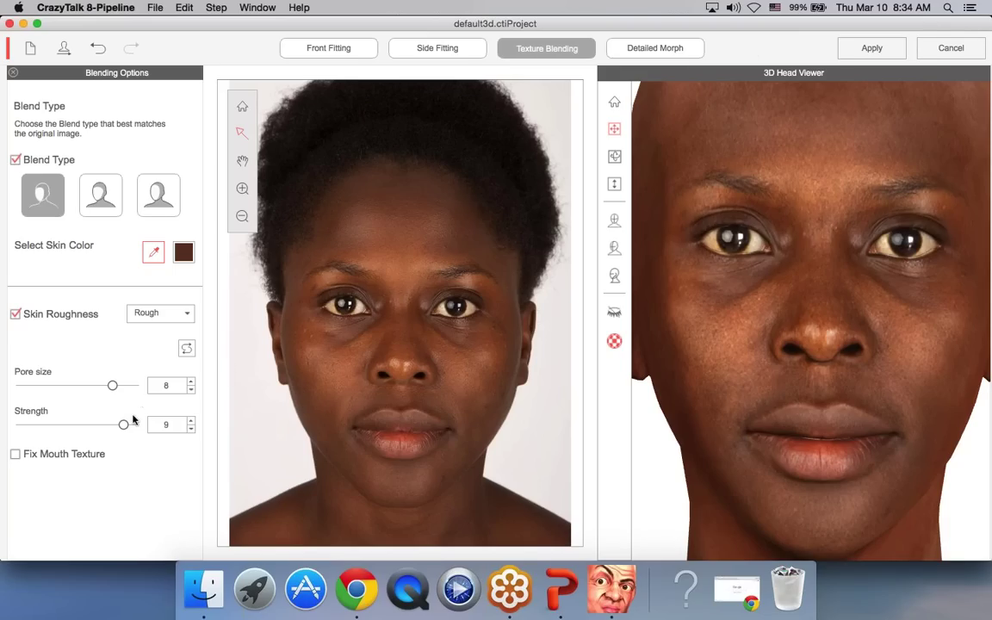
{"action": "left_click_drag", "start_coordinate": [123, 425], "coordinate": [97, 429]}
{"action": "left_click_drag", "start_coordinate": [104, 392], "coordinate": [101, 391]}
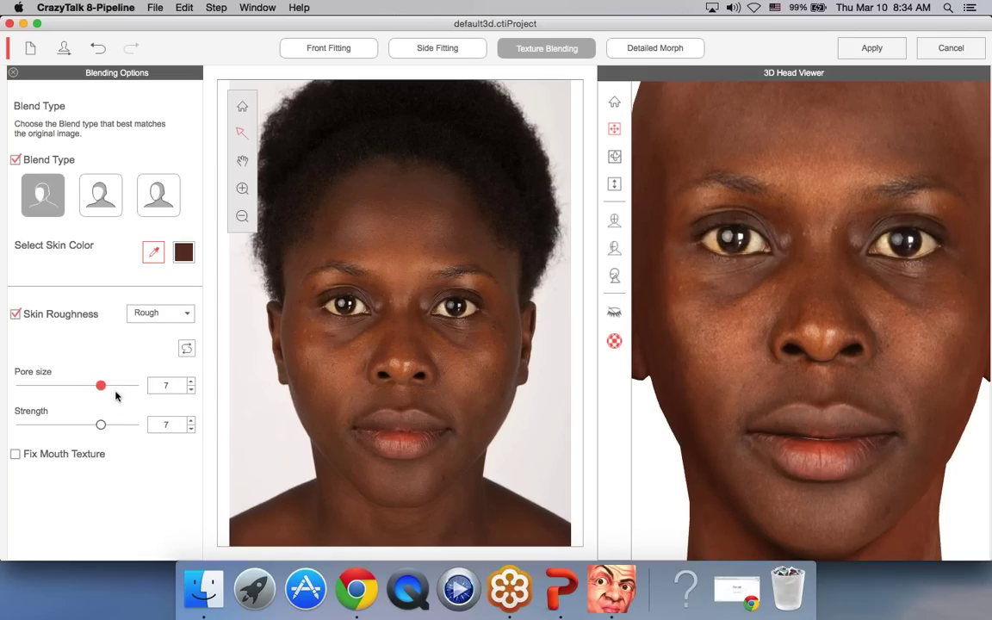
{"action": "left_click", "coordinate": [157, 313]}
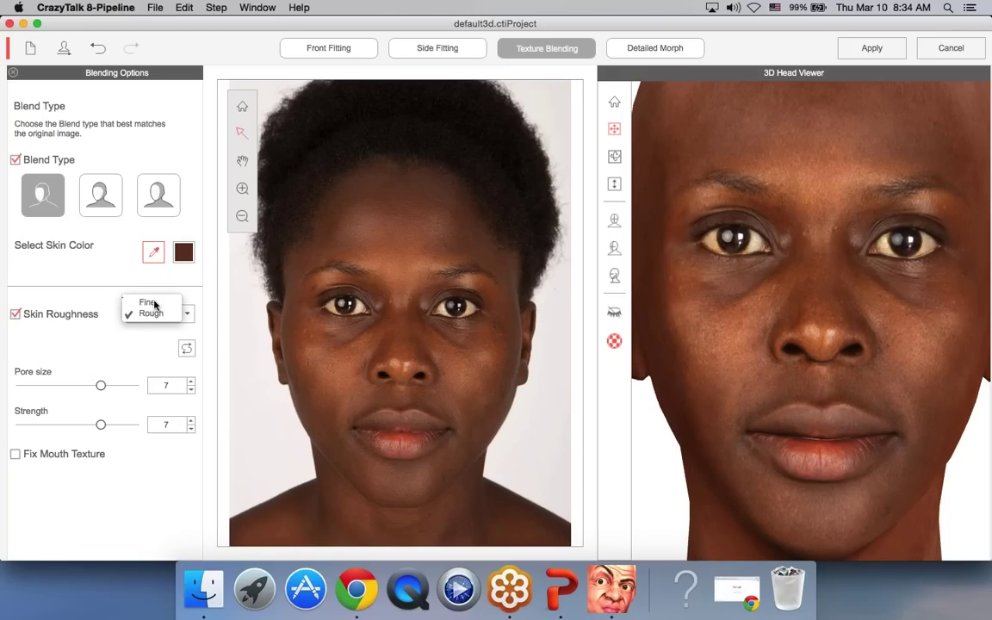
{"action": "left_click", "coordinate": [155, 304]}
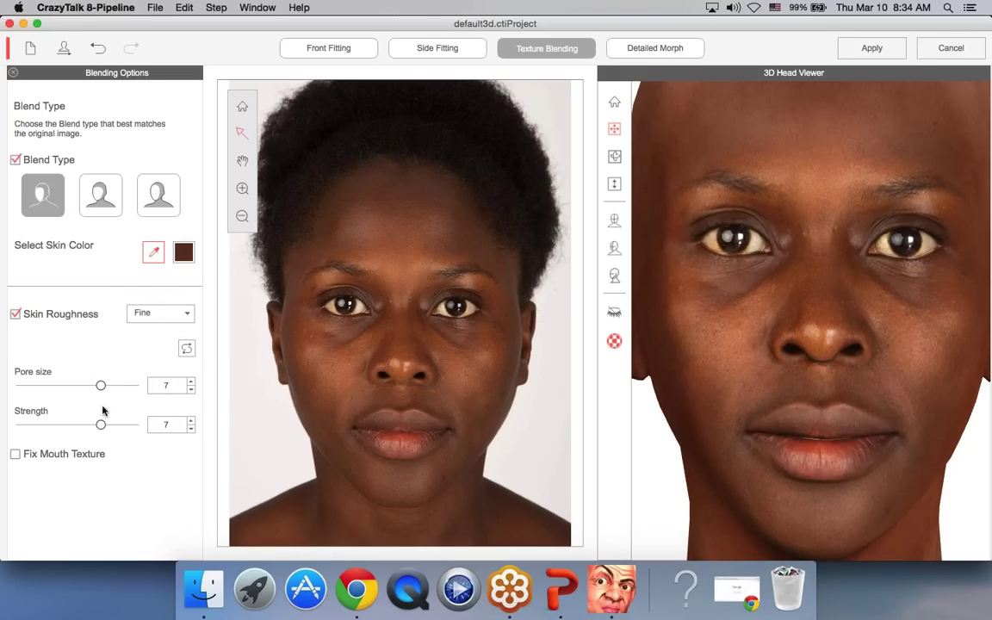
{"action": "mouse_move", "coordinate": [99, 428]}
{"action": "left_mouse_down"}
{"action": "mouse_move", "coordinate": [80, 431]}
{"action": "mouse_move", "coordinate": [89, 428]}
{"action": "left_mouse_up"}
{"action": "left_click_drag", "start_coordinate": [99, 385], "coordinate": [77, 389]}
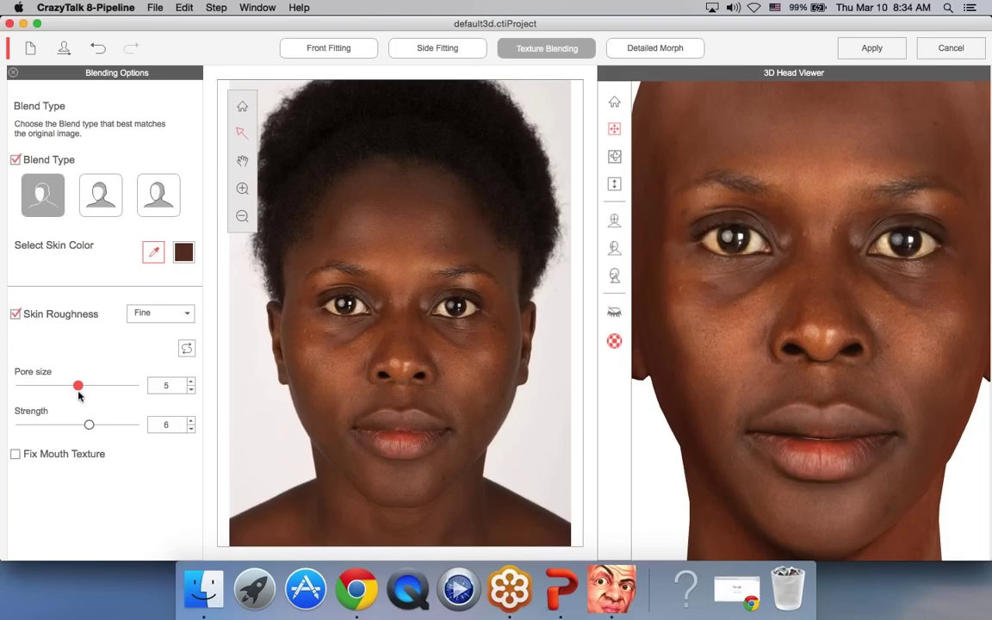
{"action": "left_click_drag", "start_coordinate": [84, 429], "coordinate": [74, 428]}
Enable Fix Mouth Texture on the blended head, then bring up the 'Step 5: Texture Blending' slide
{"action": "scroll", "coordinate": [807, 342], "scroll_direction": "up", "scroll_amount": 2}
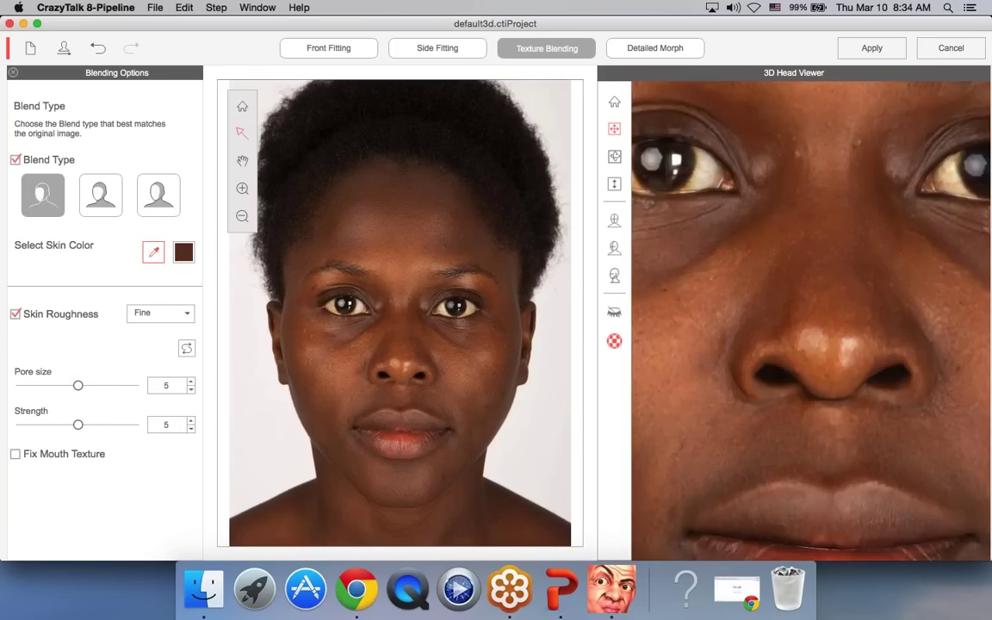
{"action": "scroll", "coordinate": [807, 342], "scroll_direction": "down", "scroll_amount": 6}
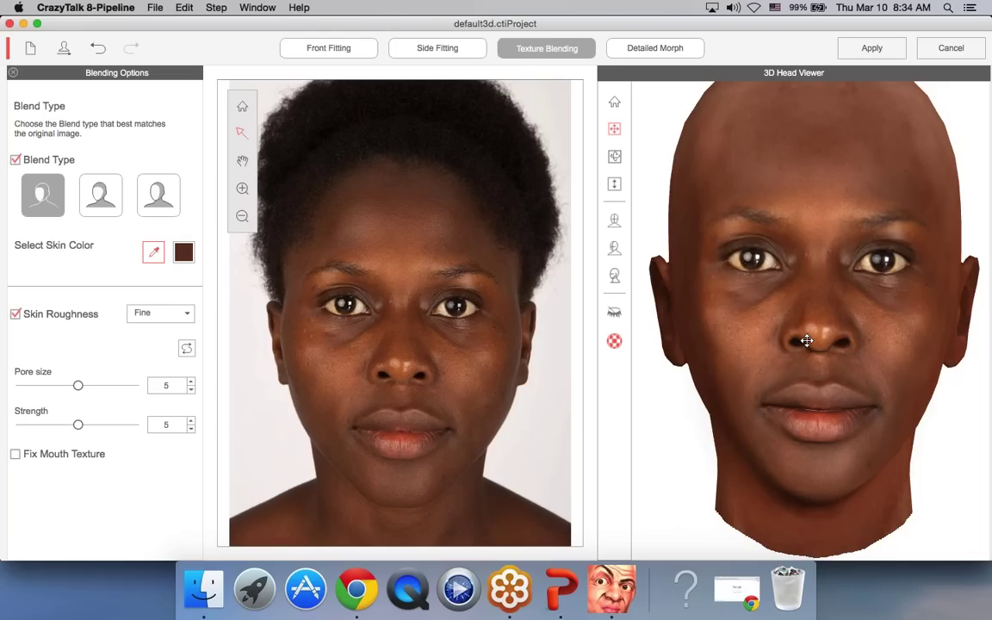
{"action": "scroll", "coordinate": [807, 340], "scroll_direction": "up", "scroll_amount": 2}
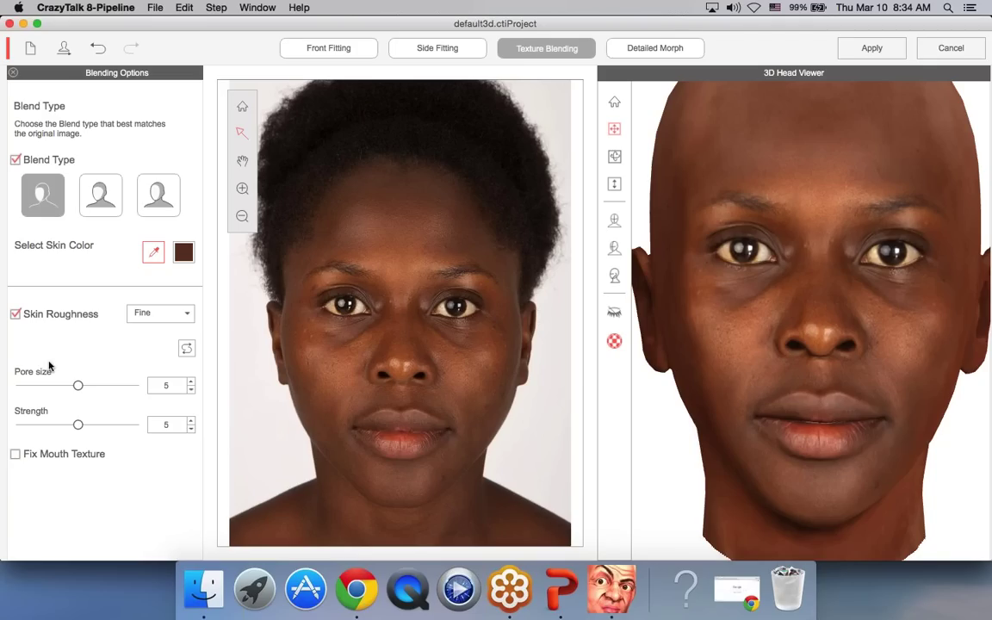
{"action": "left_click", "coordinate": [16, 455]}
{"action": "scroll", "coordinate": [839, 194], "scroll_direction": "down", "scroll_amount": 2}
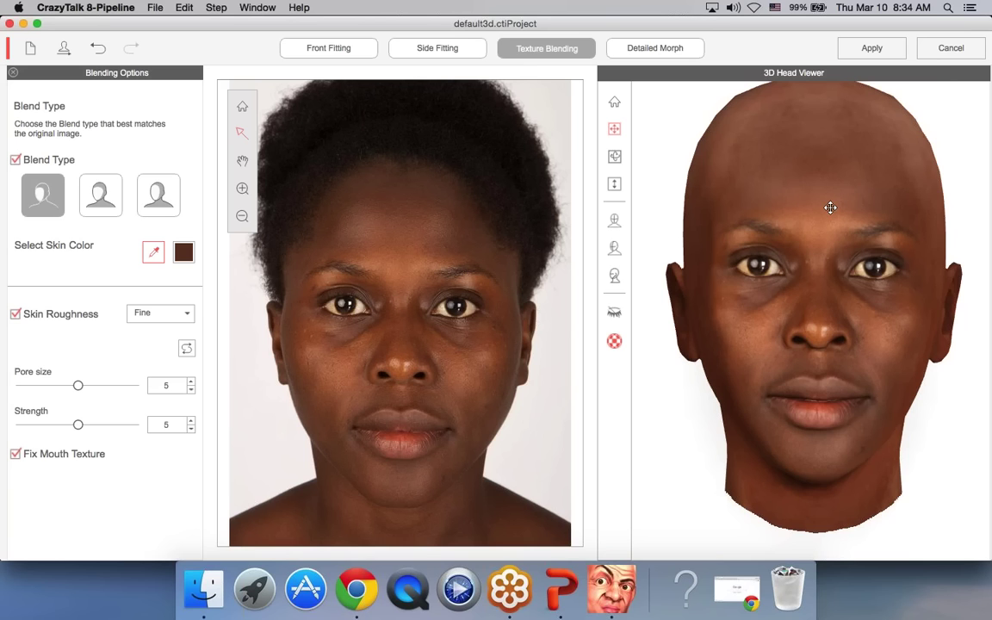
{"action": "left_click", "coordinate": [561, 588]}
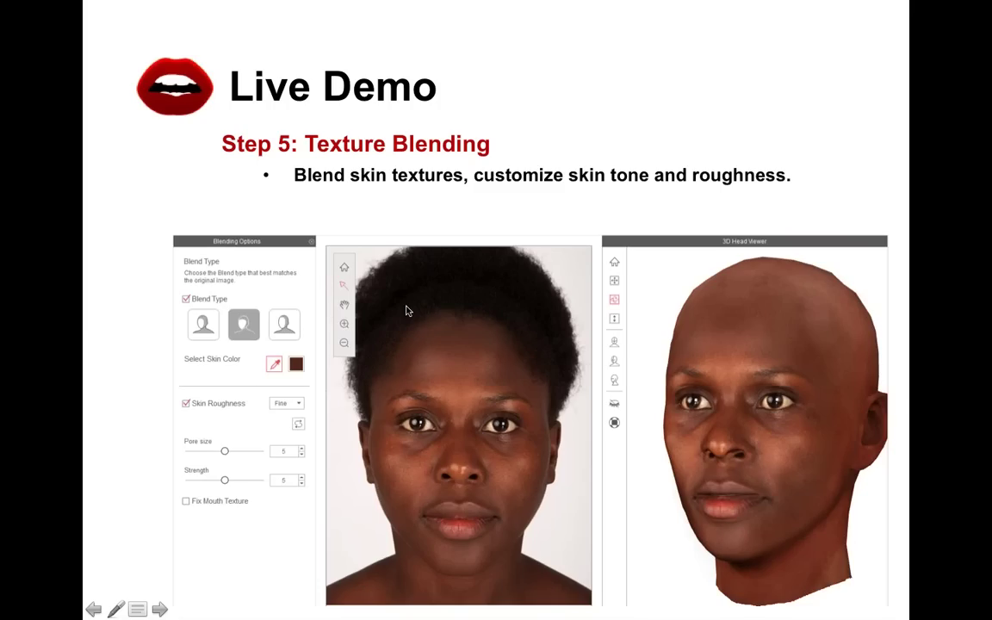
Leave the slide show and return to CrazyTalk's Texture Blending window
{"action": "key", "text": "super+Tab"}
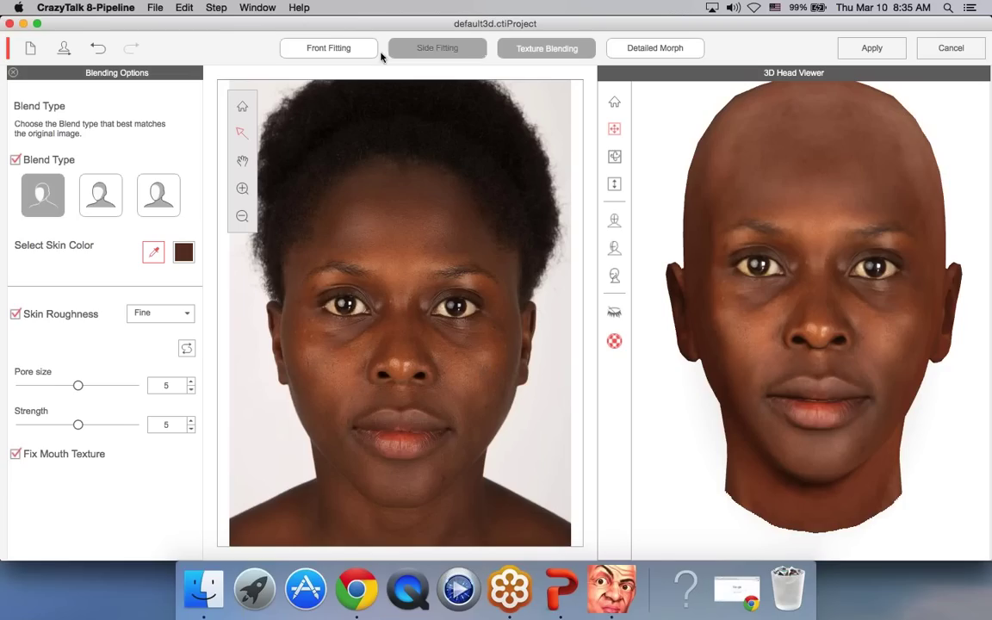
Revisit Front Fitting and Texture Blending, then apply the head to produce the bald actor with shoulders
{"action": "left_click", "coordinate": [353, 52]}
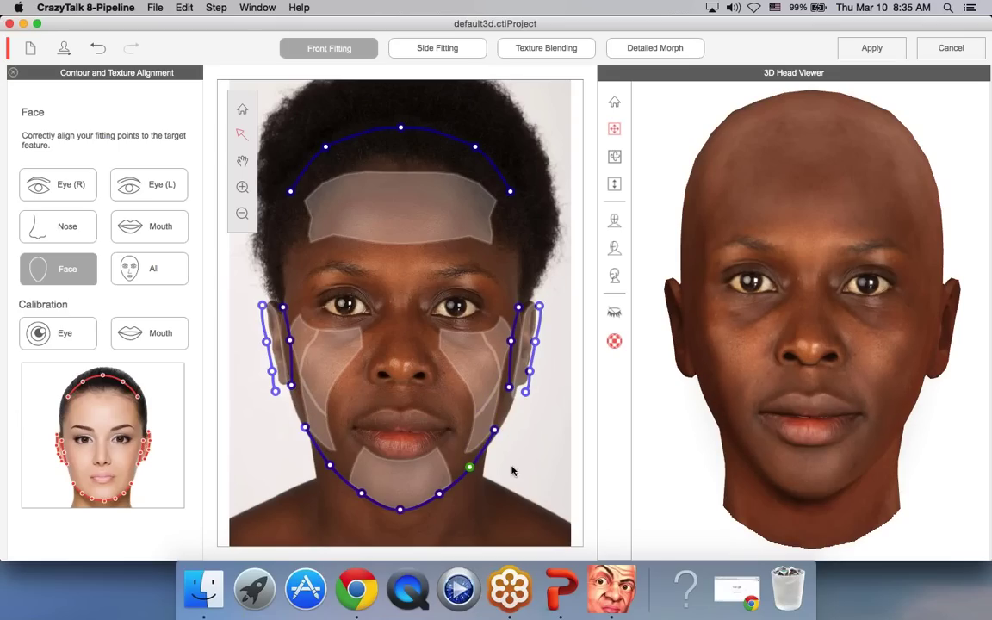
{"action": "left_click", "coordinate": [565, 55]}
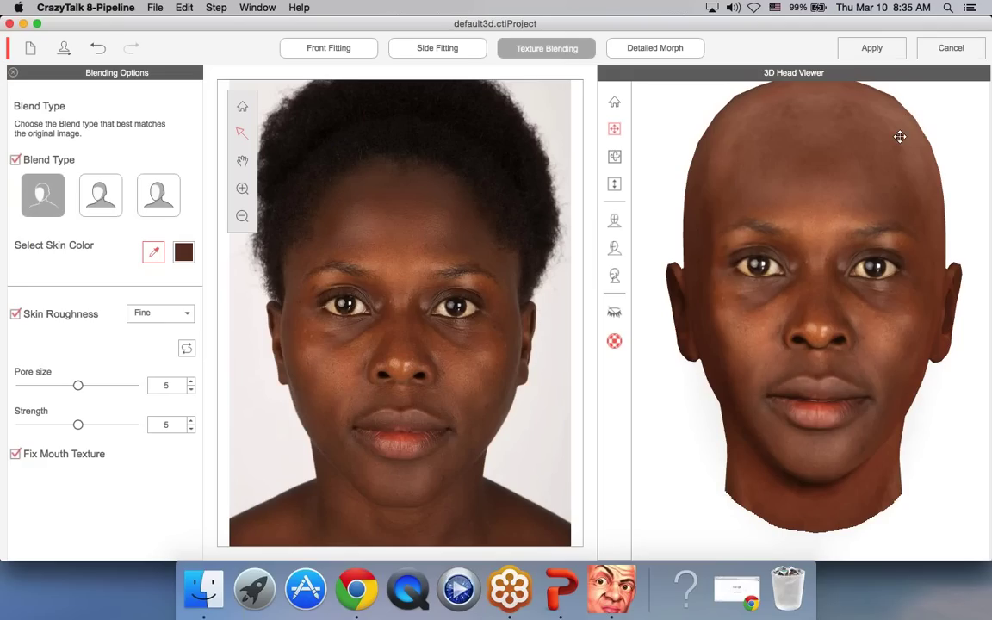
{"action": "left_click_drag", "start_coordinate": [899, 137], "coordinate": [853, 182]}
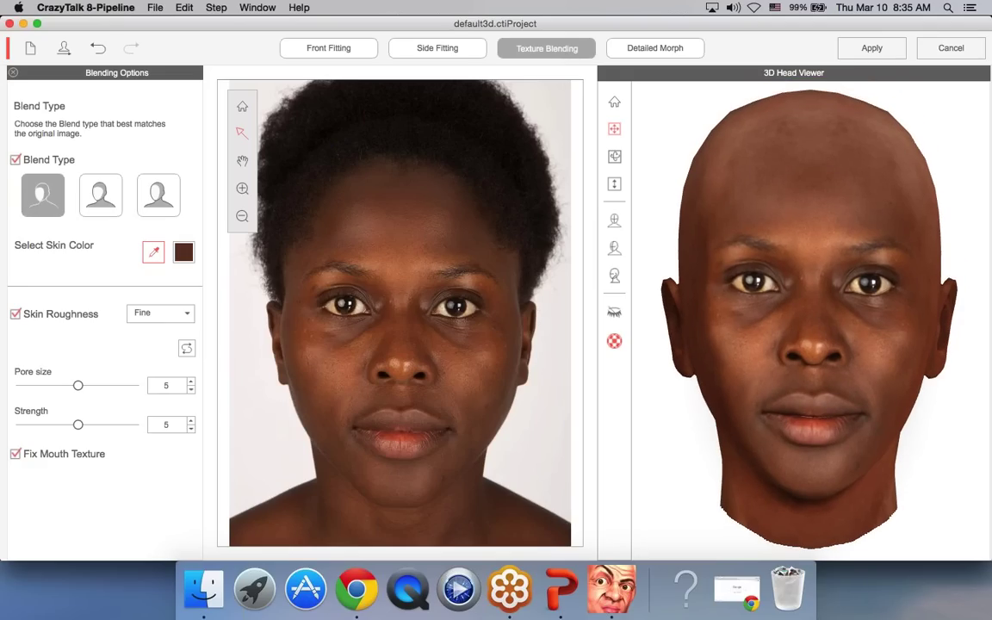
{"action": "left_click", "coordinate": [869, 49]}
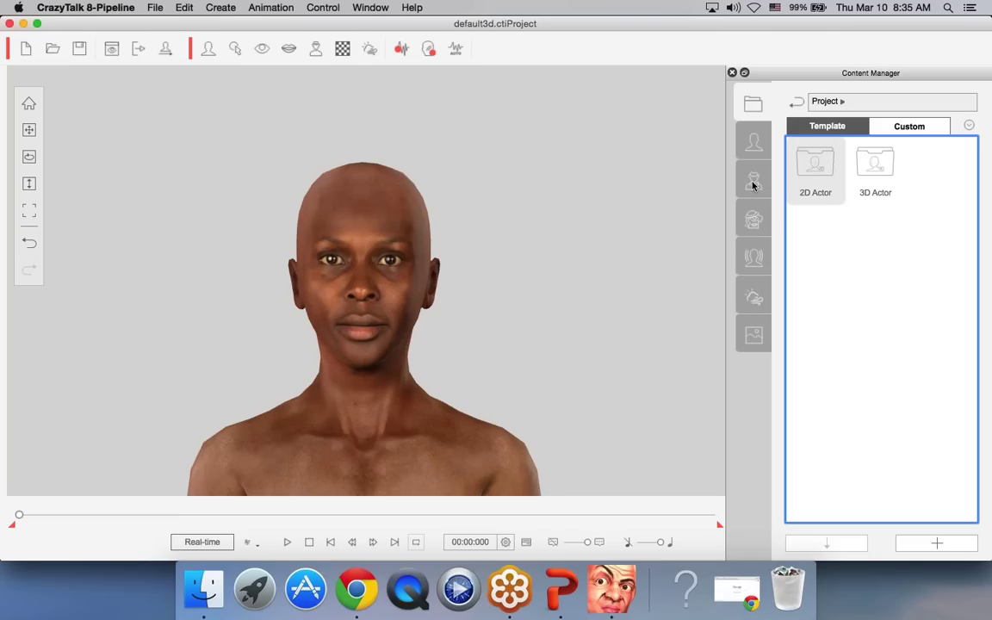
Drag Bun Hair from Actor Elements > 03_Hair onto the actor's head
{"action": "left_click", "coordinate": [753, 219]}
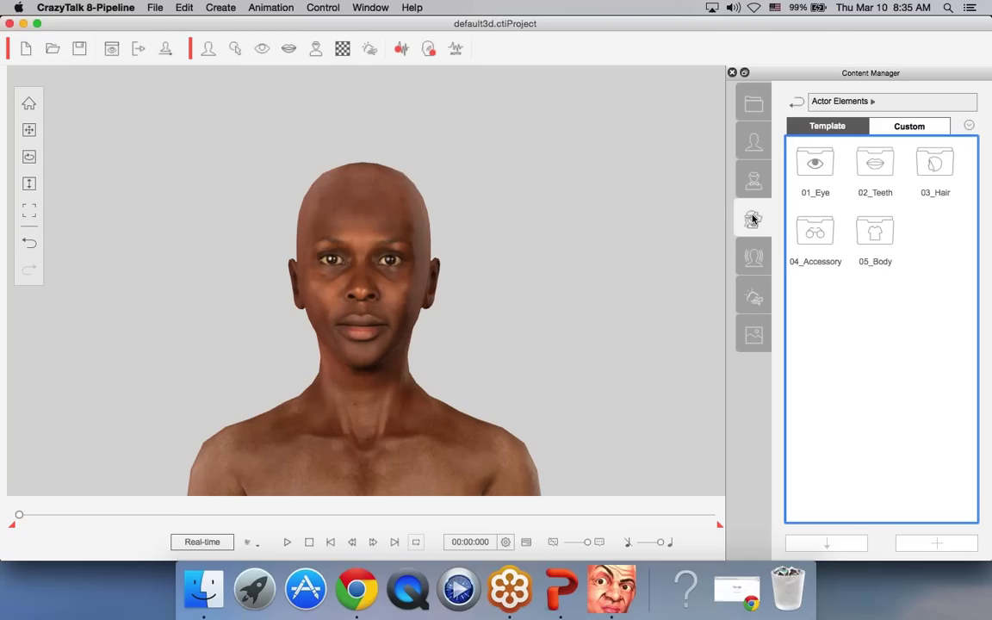
{"action": "double_click", "coordinate": [931, 168]}
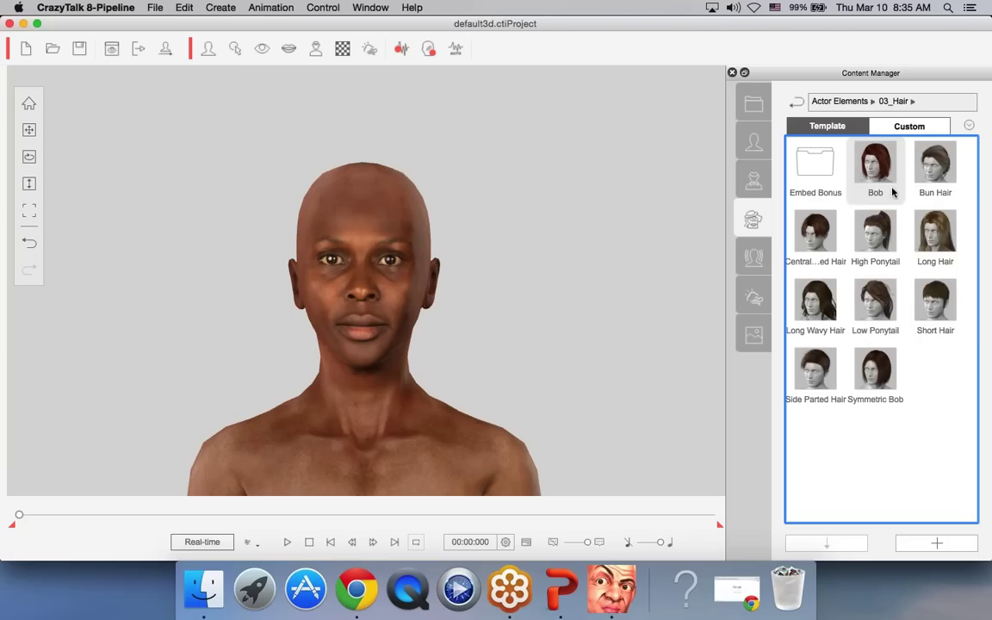
{"action": "left_click_drag", "start_coordinate": [936, 164], "coordinate": [312, 232]}
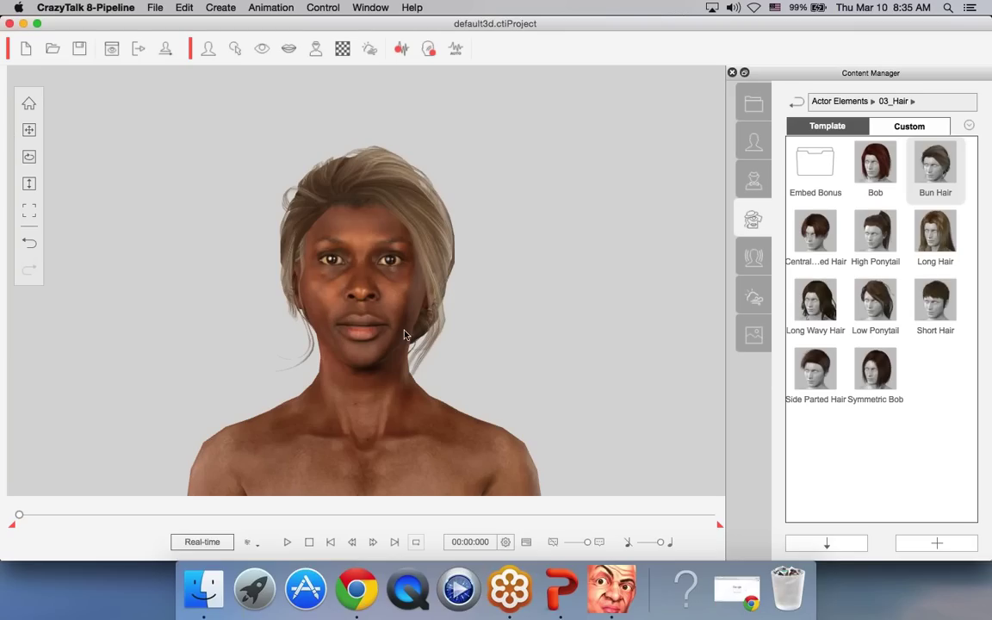
Replace the bun with the Symmetric Bob hair and rotate the view to check it
{"action": "left_click", "coordinate": [28, 156]}
{"action": "left_click_drag", "start_coordinate": [259, 325], "coordinate": [198, 350]}
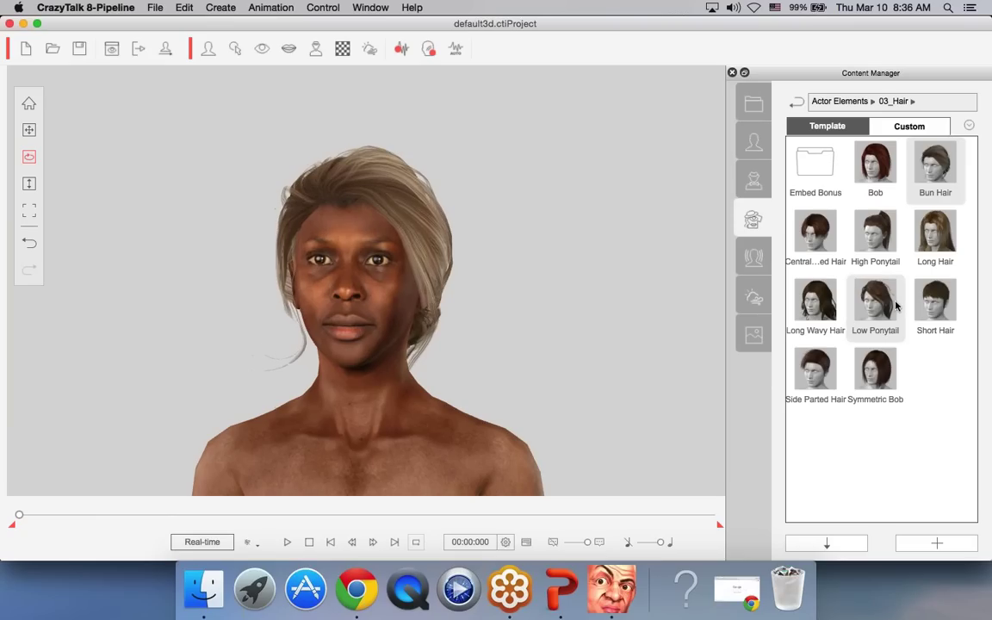
{"action": "double_click", "coordinate": [875, 370]}
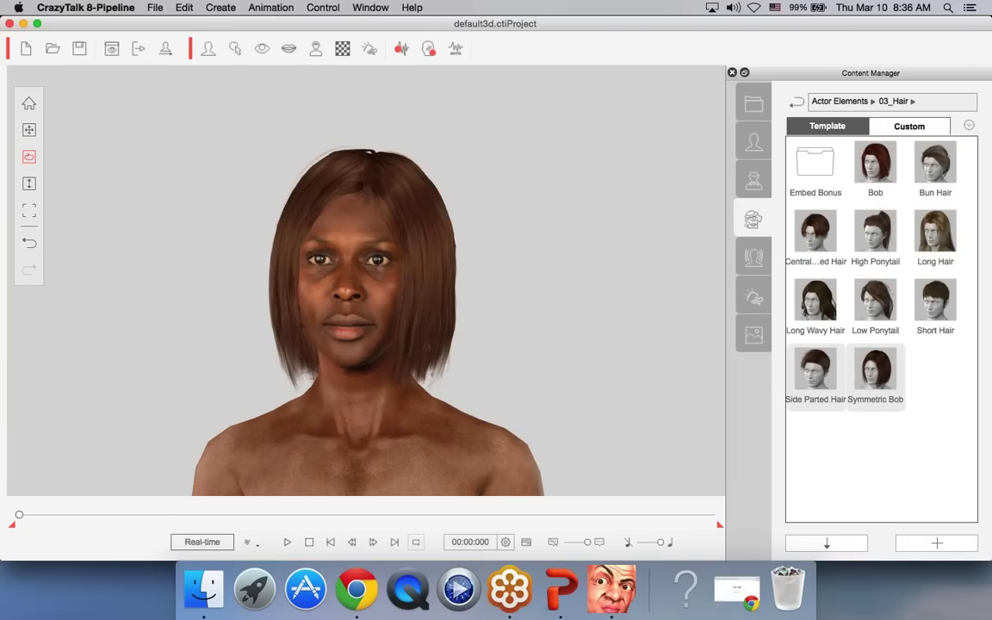
{"action": "left_click_drag", "start_coordinate": [603, 349], "coordinate": [520, 349]}
{"action": "left_click_drag", "start_coordinate": [420, 353], "coordinate": [338, 351]}
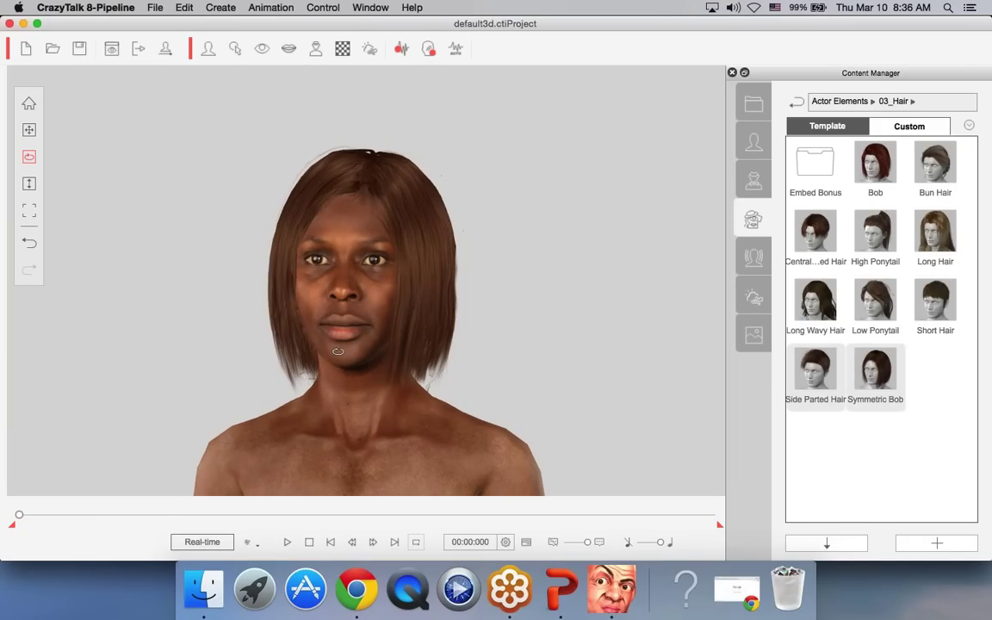
Try Embed Bonus hair variants: long wavy dark, dark bob, and purple bob
{"action": "double_click", "coordinate": [815, 163]}
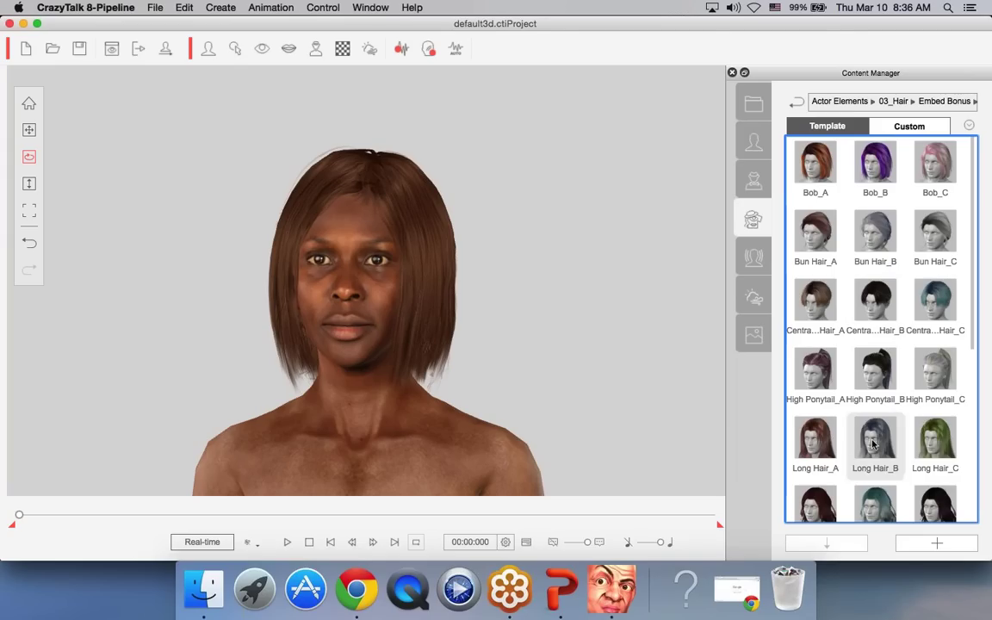
{"action": "left_click_drag", "start_coordinate": [973, 275], "coordinate": [944, 388]}
{"action": "double_click", "coordinate": [943, 388]}
{"action": "scroll", "coordinate": [966, 465], "scroll_direction": "down", "scroll_amount": 5}
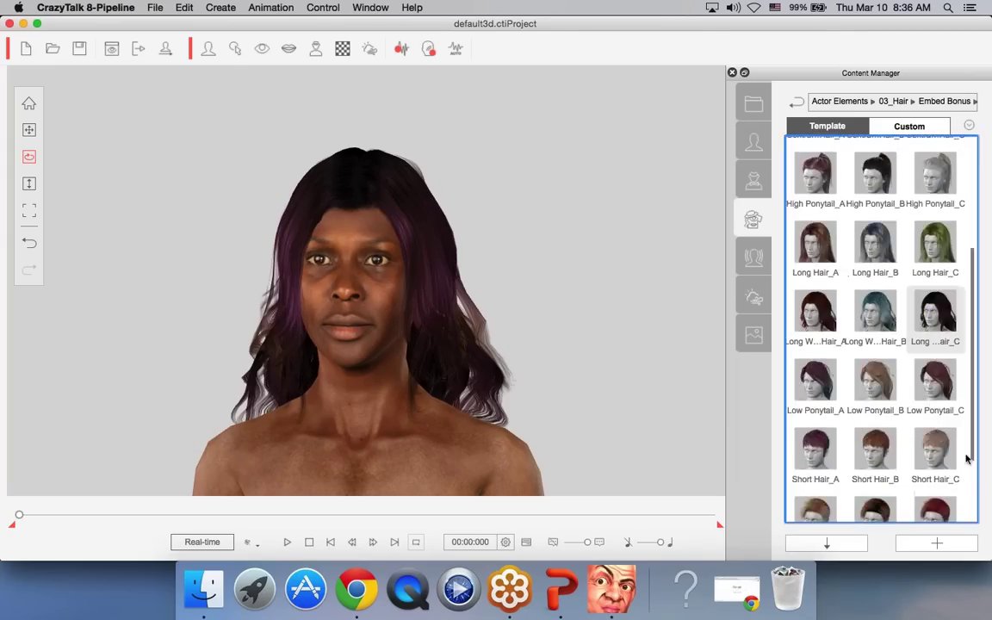
{"action": "double_click", "coordinate": [940, 479]}
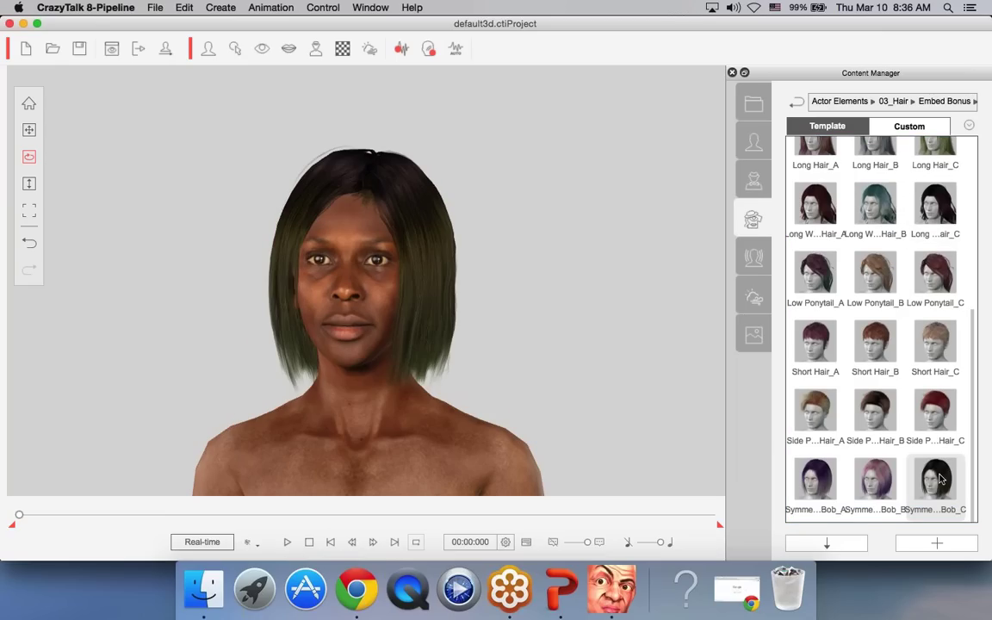
{"action": "double_click", "coordinate": [825, 483]}
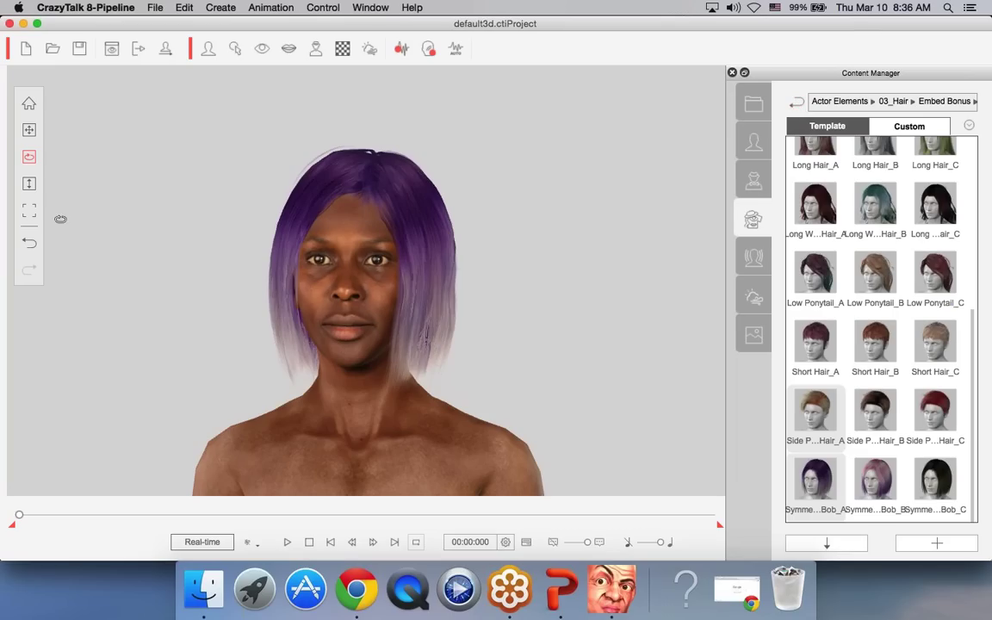
Undo three times back to the brown bob, then show the 'Step 2: Face Feature Points' slide
{"action": "left_click", "coordinate": [32, 247]}
{"action": "left_click", "coordinate": [32, 246]}
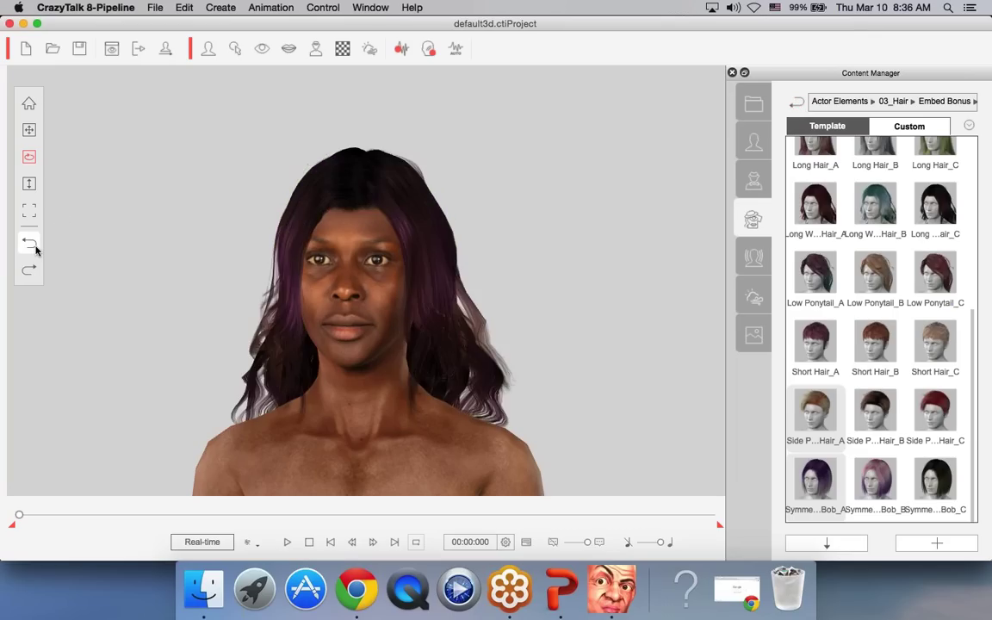
{"action": "left_click", "coordinate": [33, 246]}
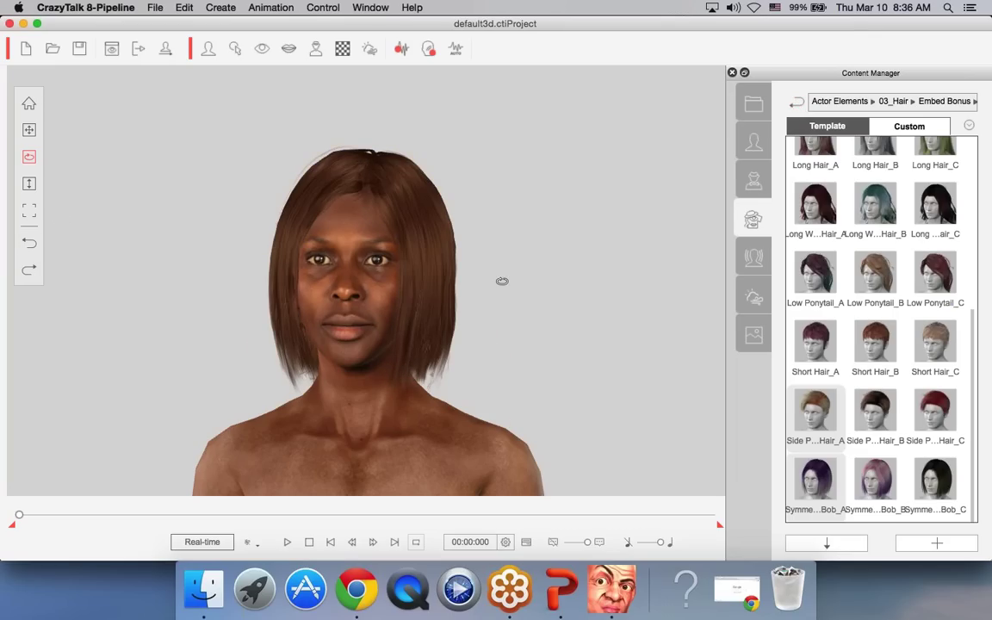
{"action": "left_click_drag", "start_coordinate": [407, 310], "coordinate": [440, 333]}
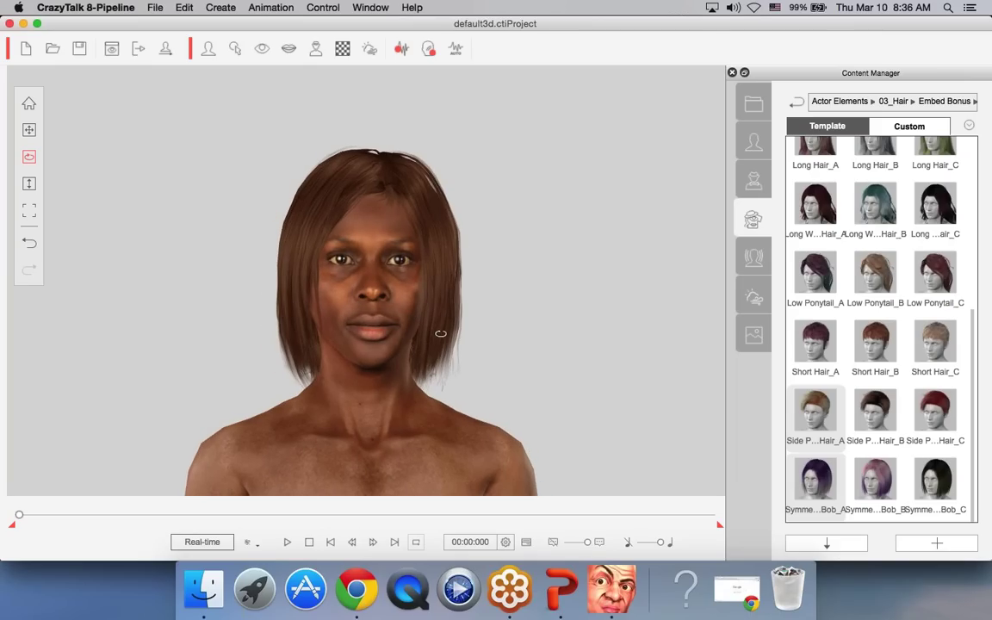
{"action": "left_click", "coordinate": [561, 589]}
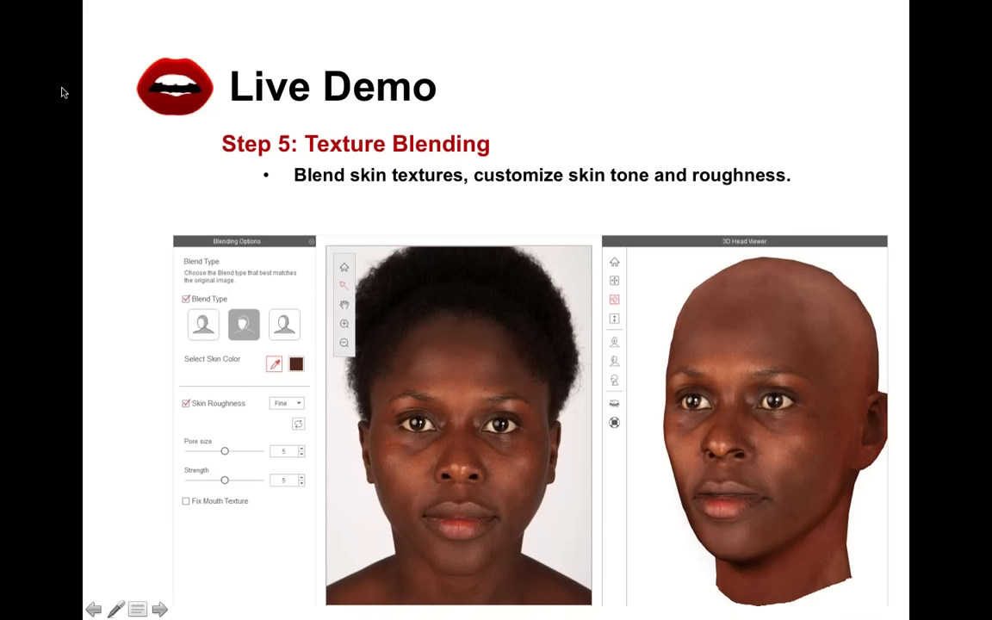
{"action": "key", "text": "Left"}
{"action": "key", "text": "Left"}
{"action": "key", "text": "Left"}
{"action": "key", "text": "Left"}
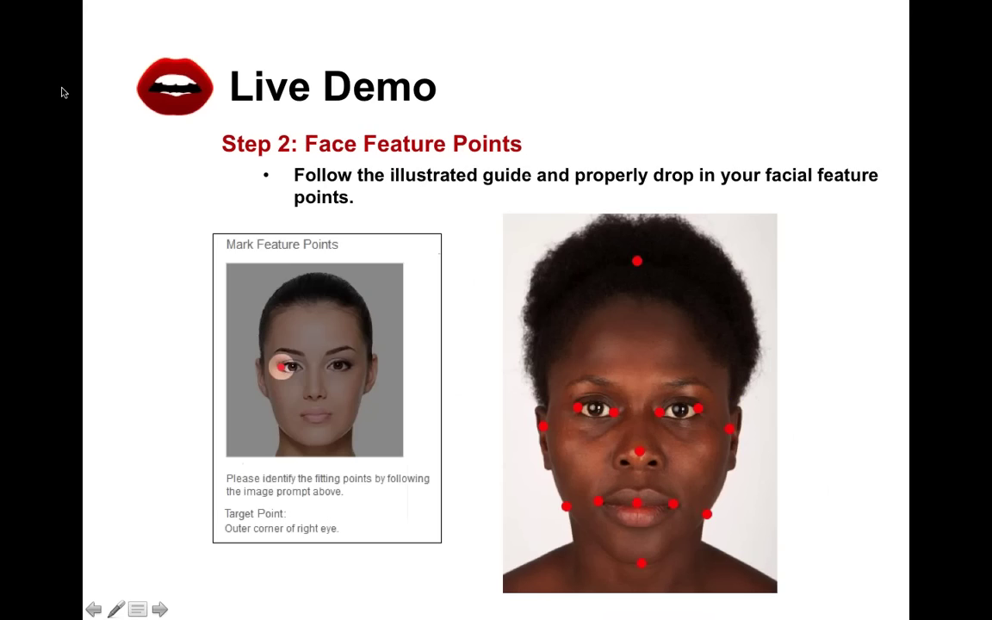
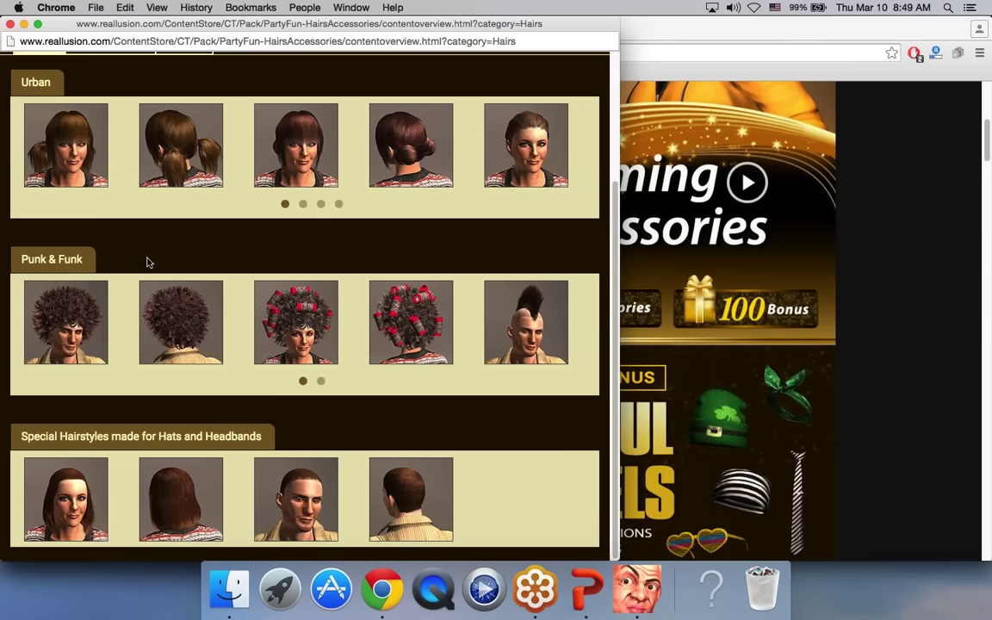
Show the Party Fun accessories and page through the hats carousel
{"action": "left_click", "coordinate": [129, 212]}
{"action": "scroll", "coordinate": [220, 274], "scroll_direction": "down", "scroll_amount": 3}
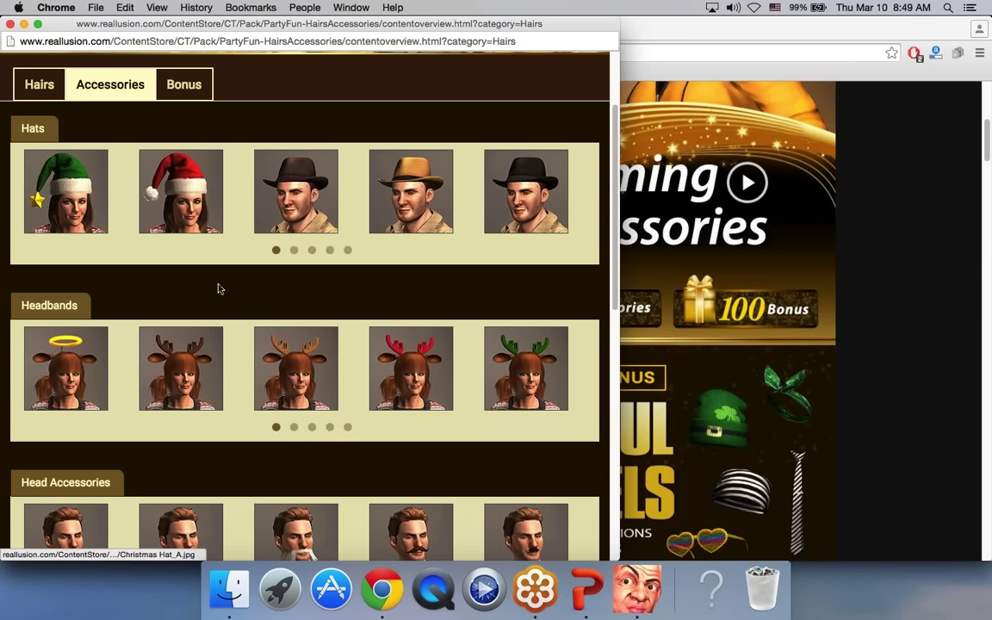
{"action": "left_click", "coordinate": [295, 250]}
{"action": "left_click", "coordinate": [312, 250]}
{"action": "left_click", "coordinate": [330, 249]}
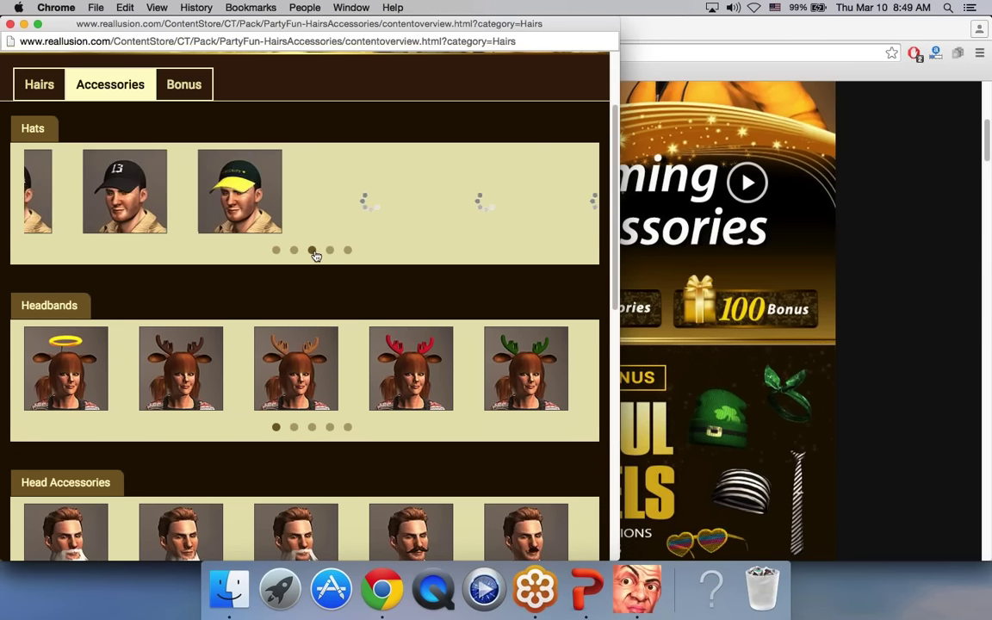
View the Xmas and St. Patrick bonus items, close the catalogue, and return to the page top
{"action": "left_click", "coordinate": [183, 83]}
{"action": "left_click", "coordinate": [320, 247]}
{"action": "left_click", "coordinate": [320, 424]}
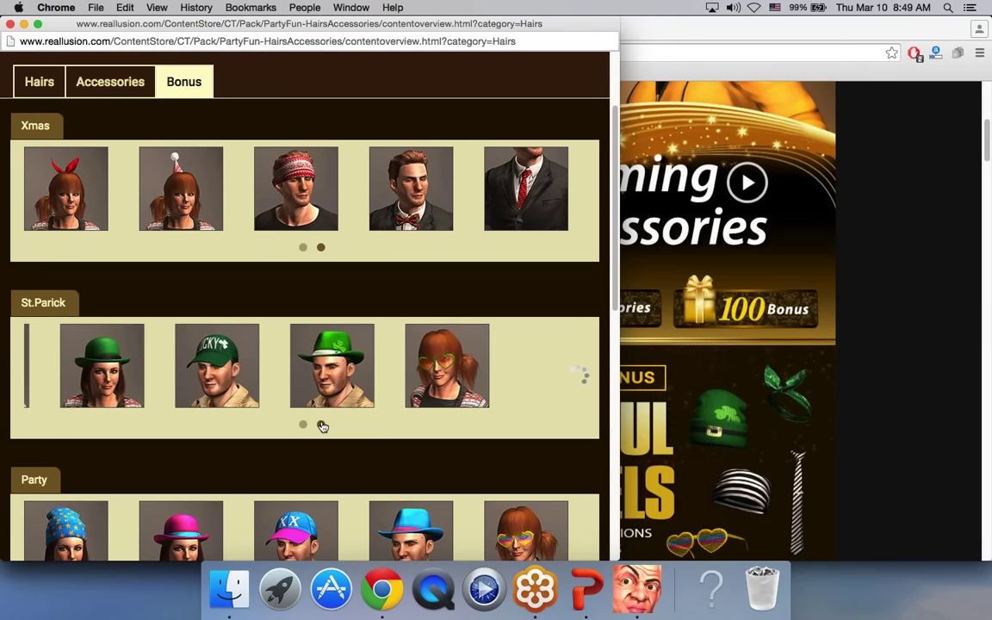
{"action": "left_click", "coordinate": [11, 23]}
{"action": "scroll", "coordinate": [562, 225], "scroll_direction": "up", "scroll_amount": 5}
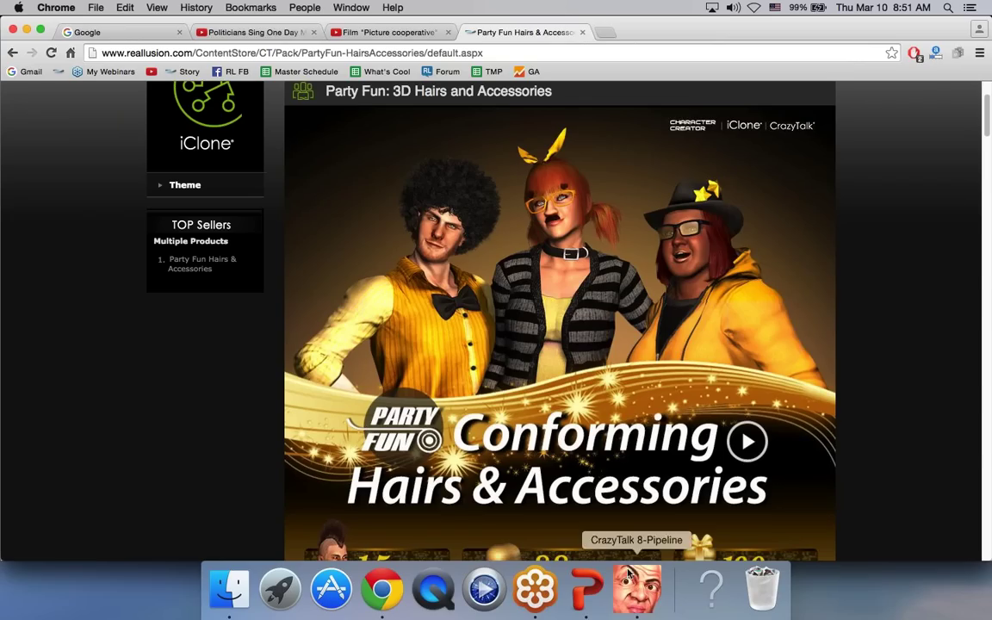
Switch to CrazyTalk 8-Pipeline and enter Head Fitting on the right eye's contour points
{"action": "left_click", "coordinate": [587, 589]}
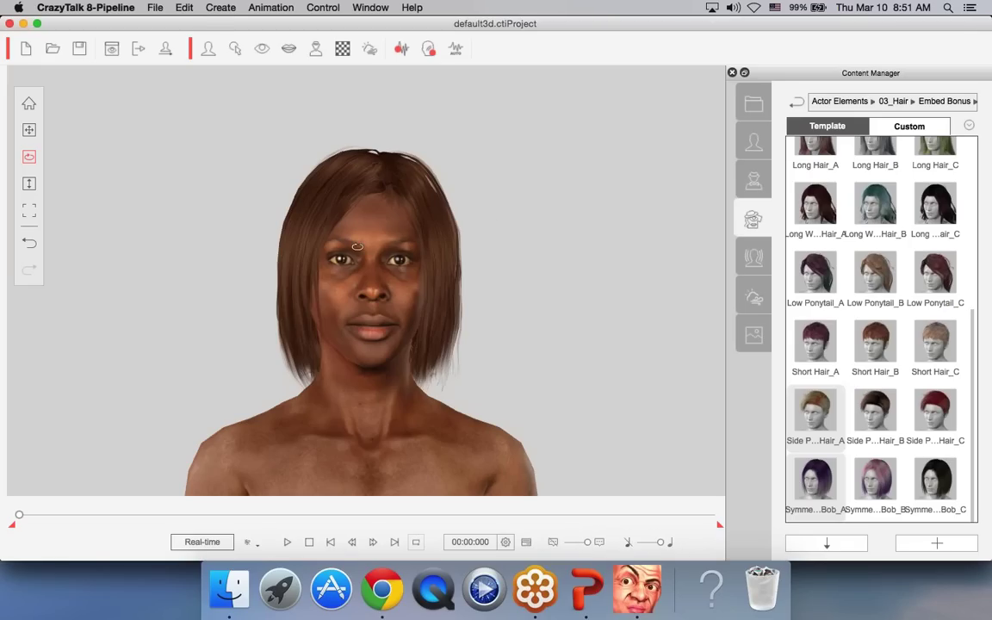
{"action": "left_click", "coordinate": [233, 50]}
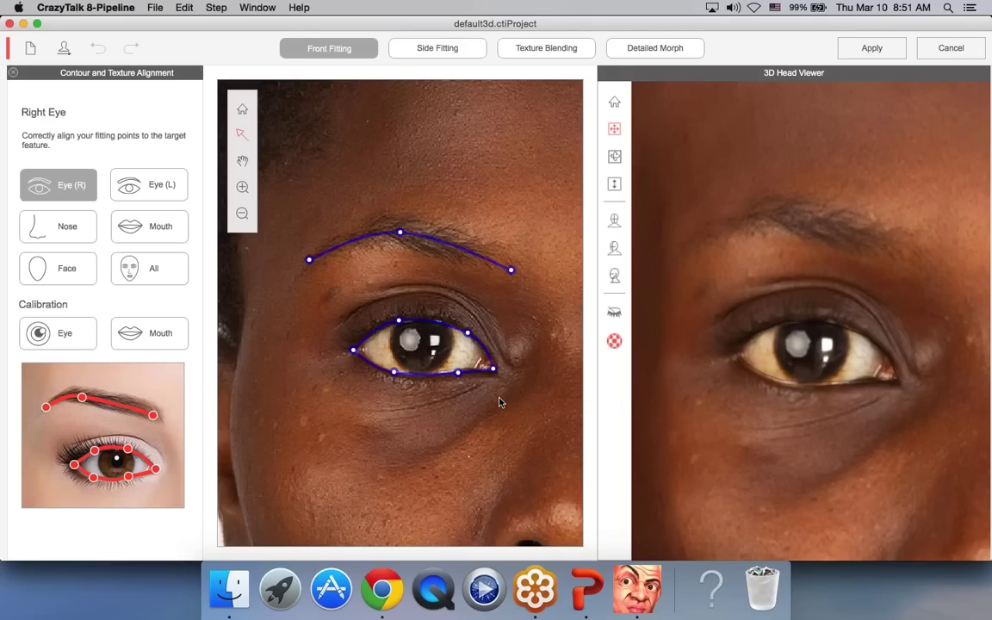
Zoom in and drag each right-eye contour point onto the upper and lower eyelid edges
{"action": "scroll", "coordinate": [500, 401], "scroll_direction": "up", "scroll_amount": 5}
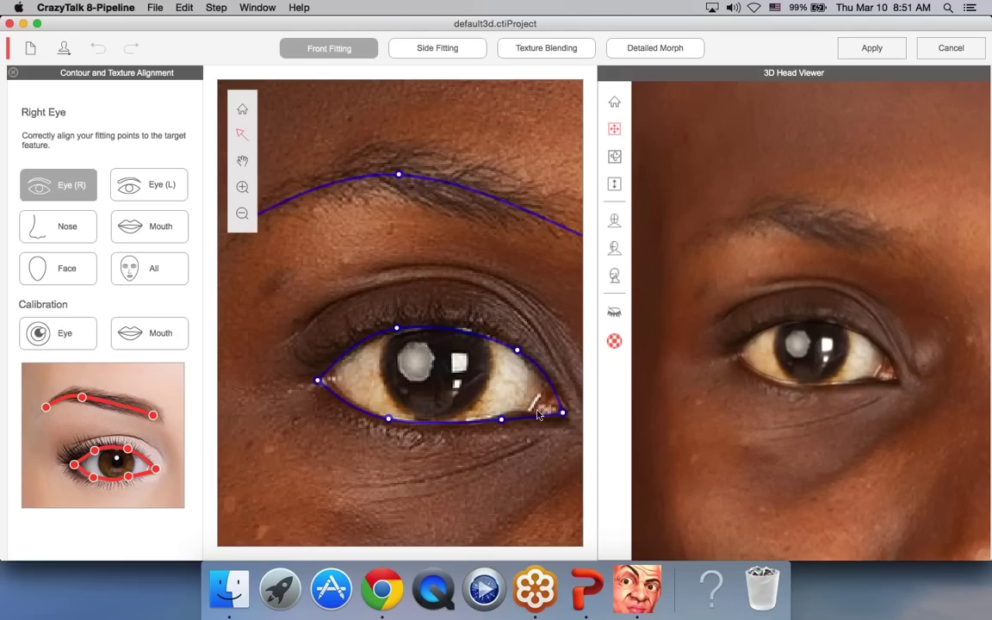
{"action": "left_click", "coordinate": [502, 421]}
{"action": "left_click_drag", "start_coordinate": [510, 423], "coordinate": [525, 421]}
{"action": "left_click", "coordinate": [519, 353]}
{"action": "left_click_drag", "start_coordinate": [526, 361], "coordinate": [535, 369]}
{"action": "left_click_drag", "start_coordinate": [398, 334], "coordinate": [404, 337]}
{"action": "left_click", "coordinate": [391, 421]}
{"action": "left_click_drag", "start_coordinate": [392, 421], "coordinate": [395, 423]}
{"action": "left_click_drag", "start_coordinate": [524, 419], "coordinate": [525, 415]}
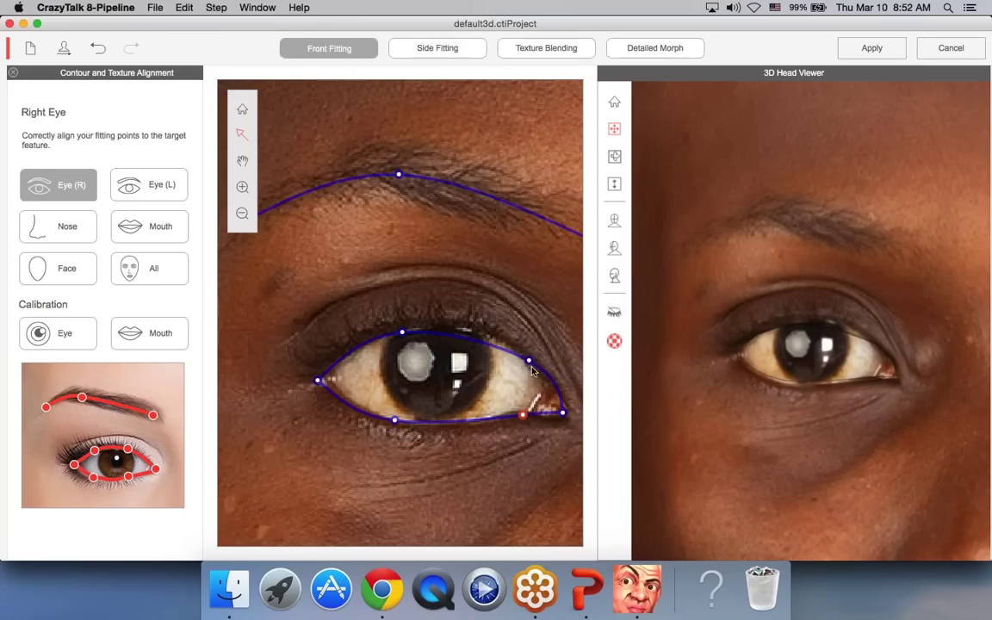
{"action": "left_click_drag", "start_coordinate": [528, 360], "coordinate": [529, 365]}
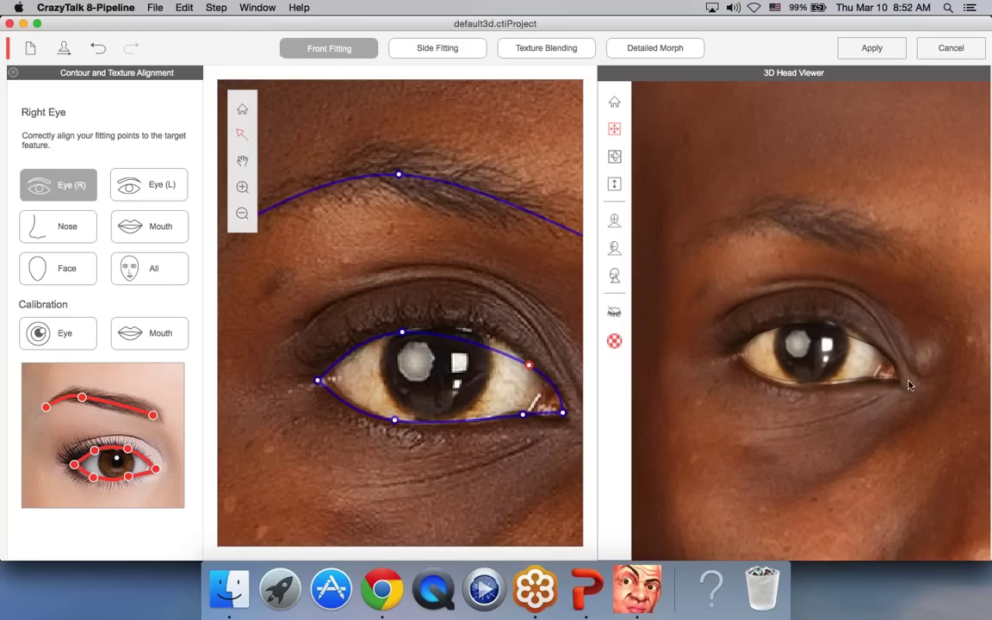
{"action": "left_click", "coordinate": [62, 334]}
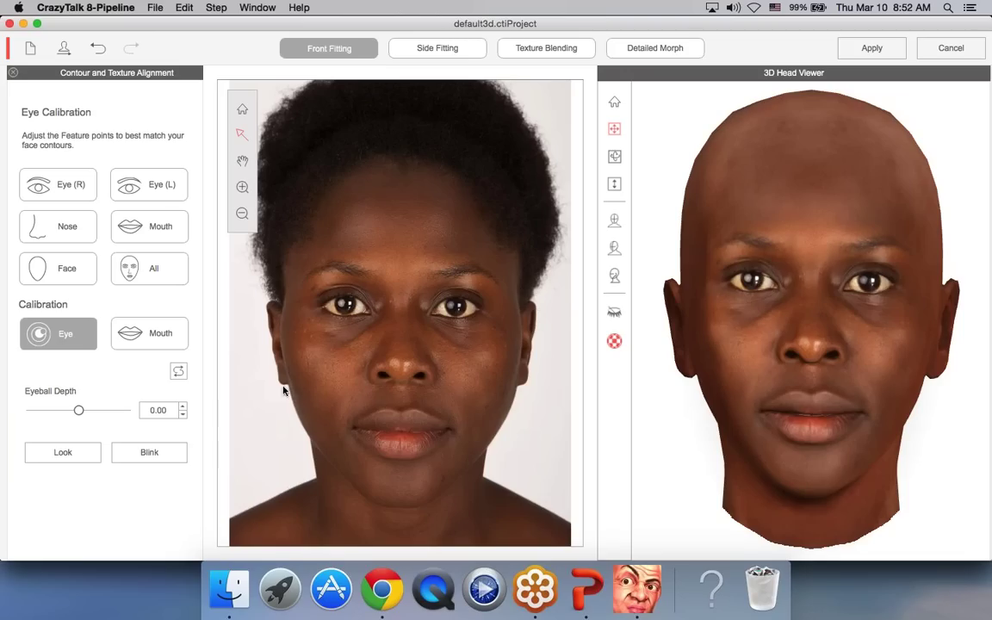
{"action": "left_click", "coordinate": [145, 454]}
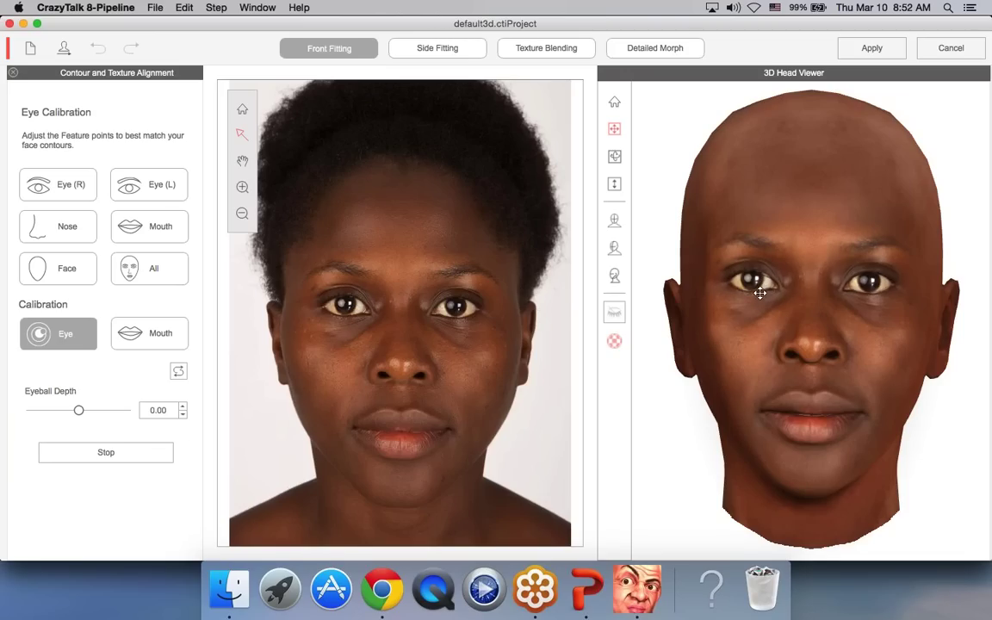
{"action": "left_click", "coordinate": [76, 191]}
{"action": "left_click", "coordinate": [402, 326]}
{"action": "left_click", "coordinate": [398, 376]}
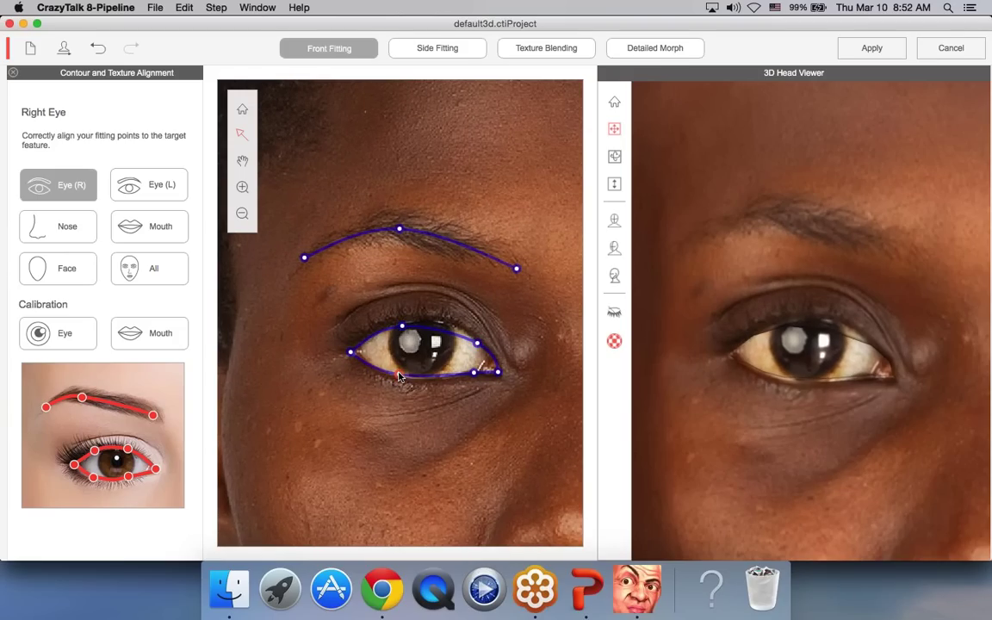
{"action": "left_click", "coordinate": [79, 336]}
{"action": "left_click", "coordinate": [161, 454]}
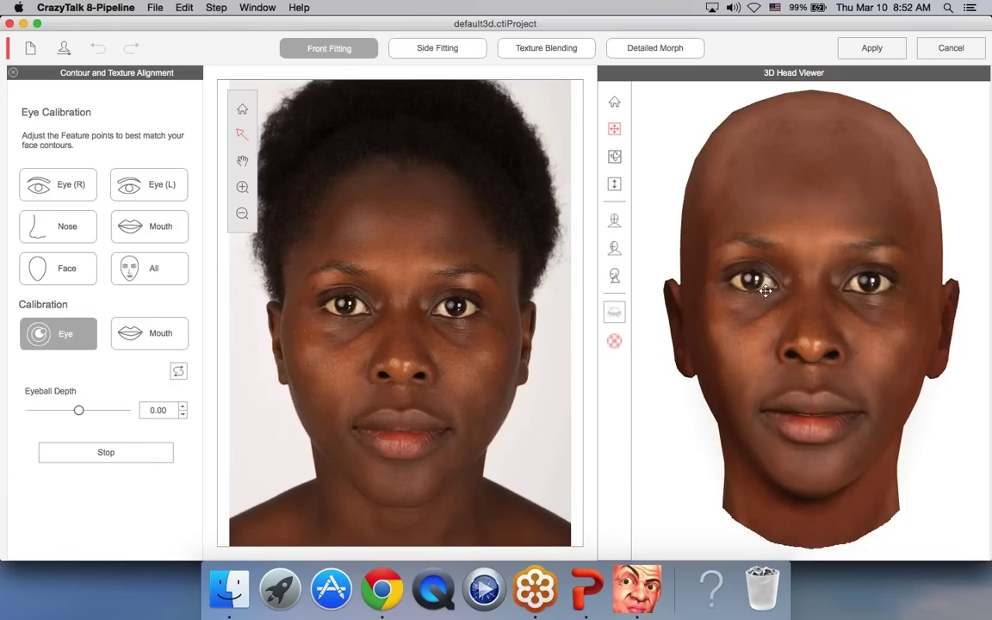
Readjust the right eye's upper- and lower-lid contour points, checking the calibration preview
{"action": "left_click", "coordinate": [54, 181]}
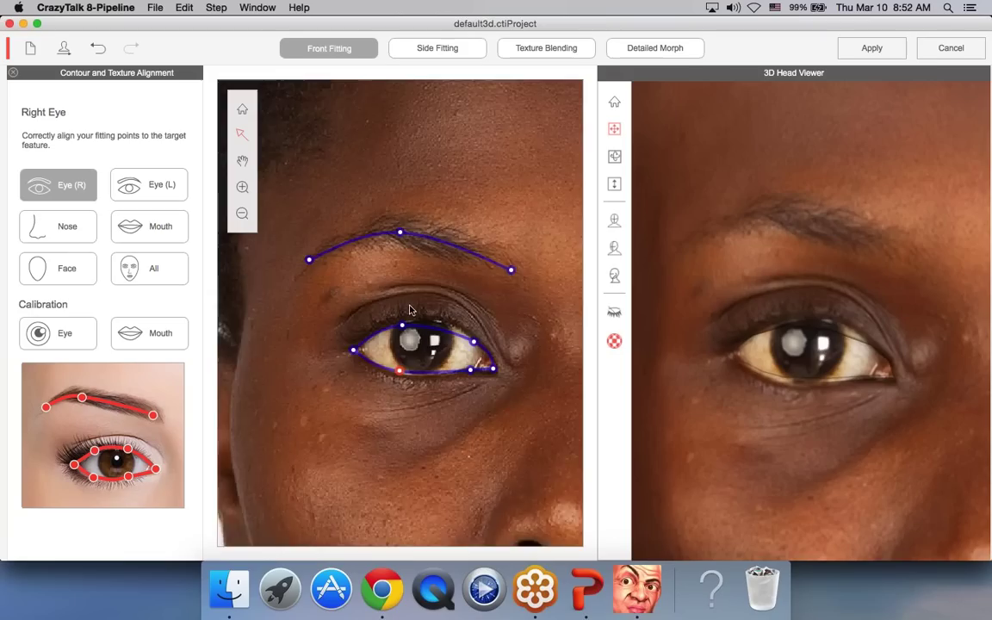
{"action": "left_click_drag", "start_coordinate": [503, 356], "coordinate": [503, 342]}
{"action": "left_click_drag", "start_coordinate": [402, 333], "coordinate": [402, 325]}
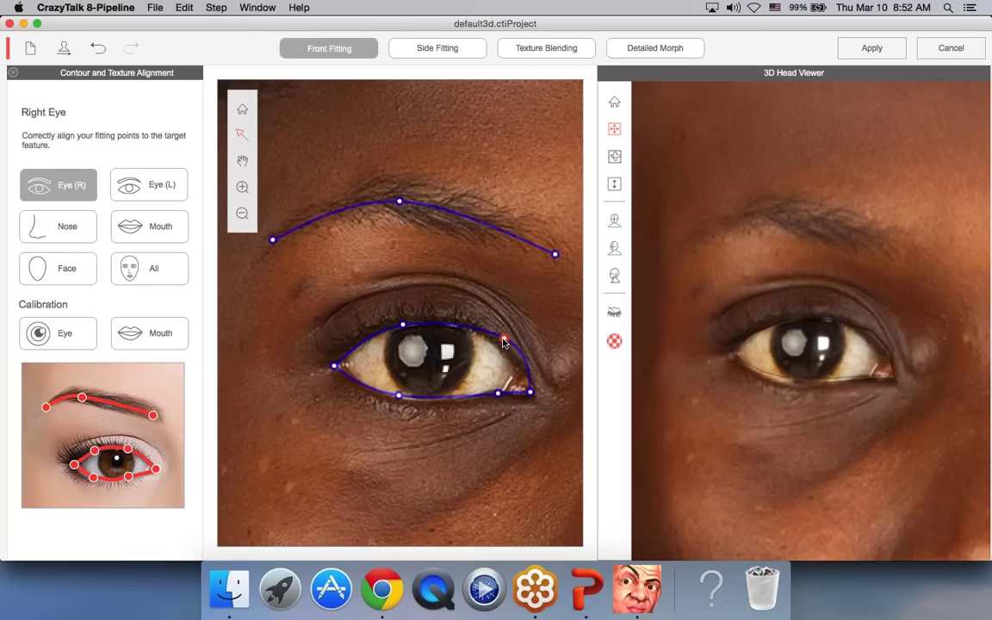
{"action": "left_click_drag", "start_coordinate": [498, 392], "coordinate": [500, 395]}
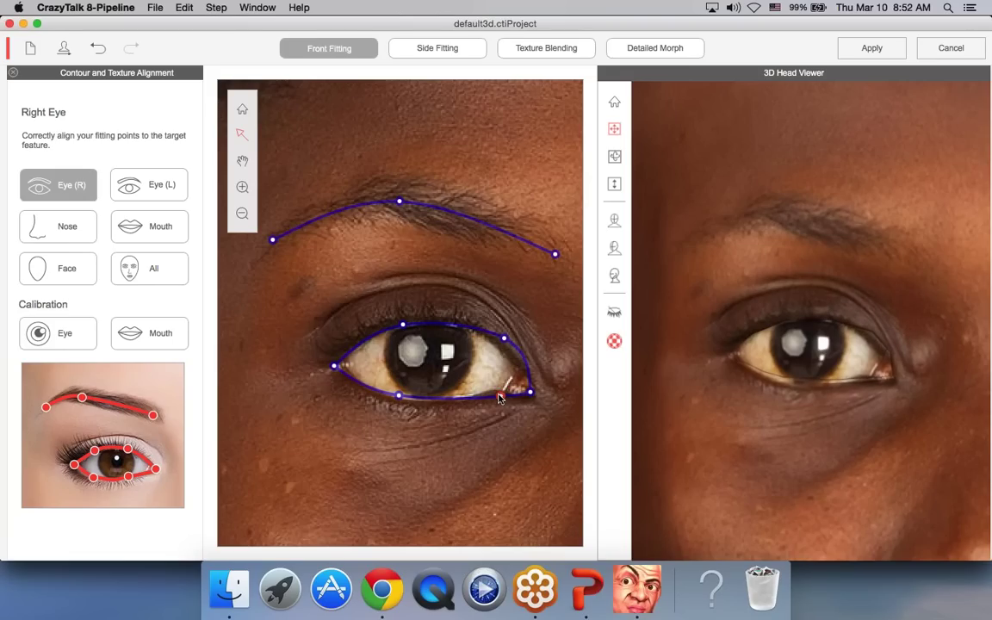
{"action": "left_click_drag", "start_coordinate": [398, 399], "coordinate": [396, 402]}
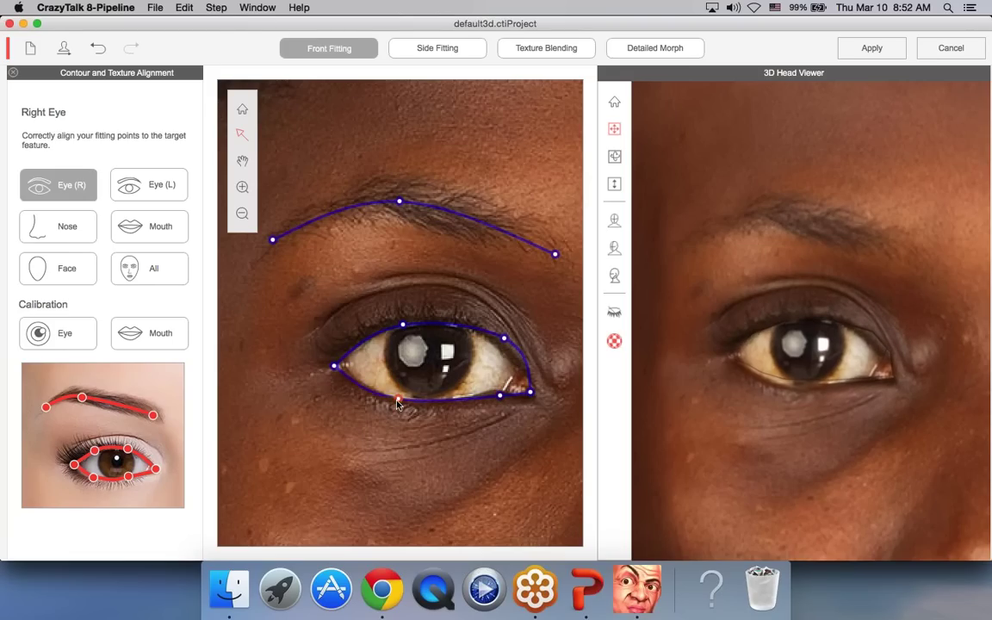
{"action": "left_click", "coordinate": [62, 333]}
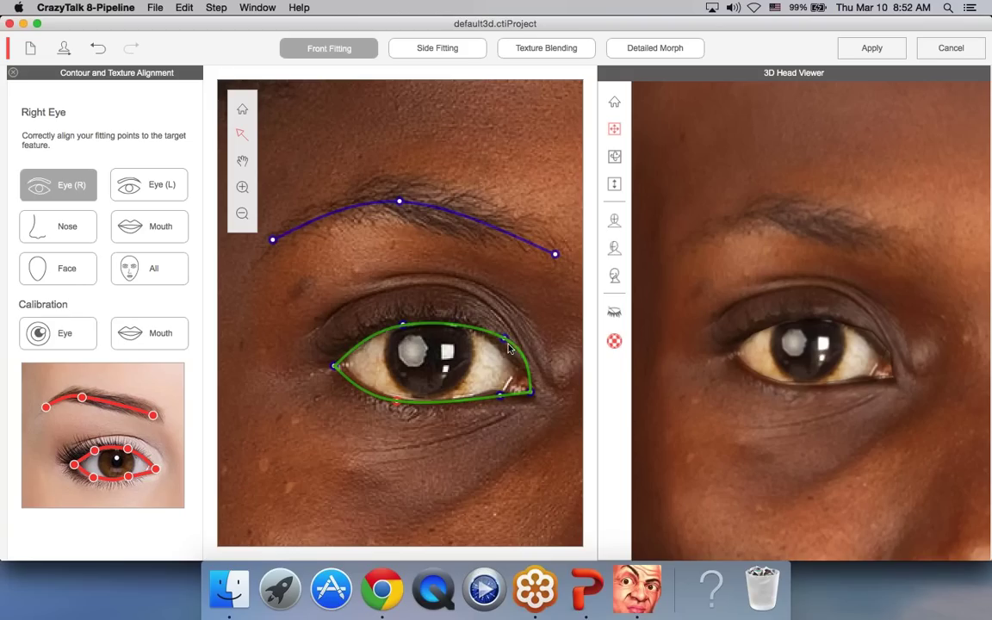
{"action": "left_click_drag", "start_coordinate": [504, 337], "coordinate": [499, 343]}
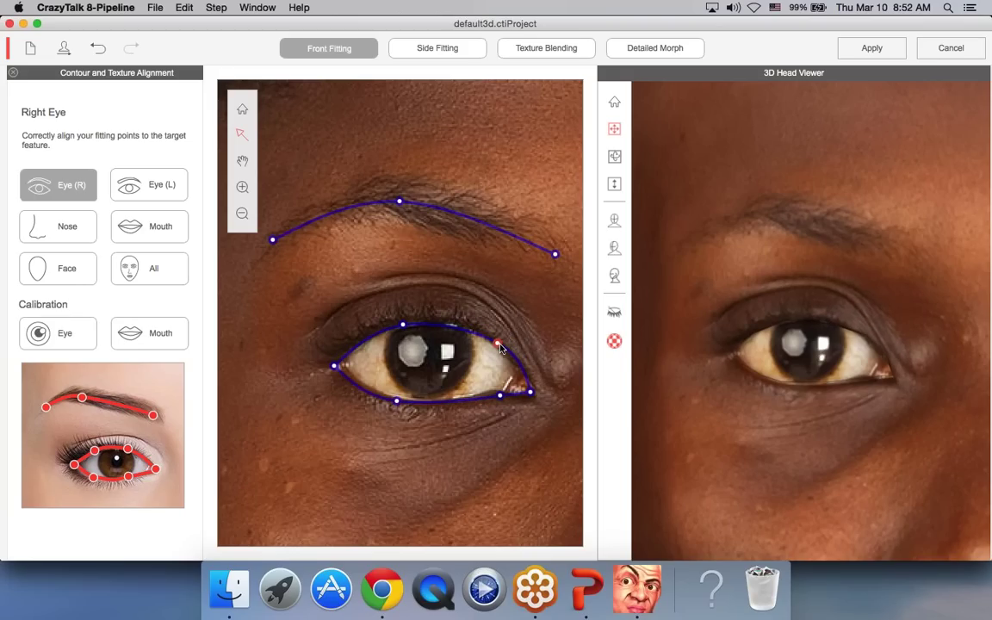
Calibrate the eyes, preview the blink on the 3D head, then switch to the slideshow
{"action": "left_click", "coordinate": [65, 334]}
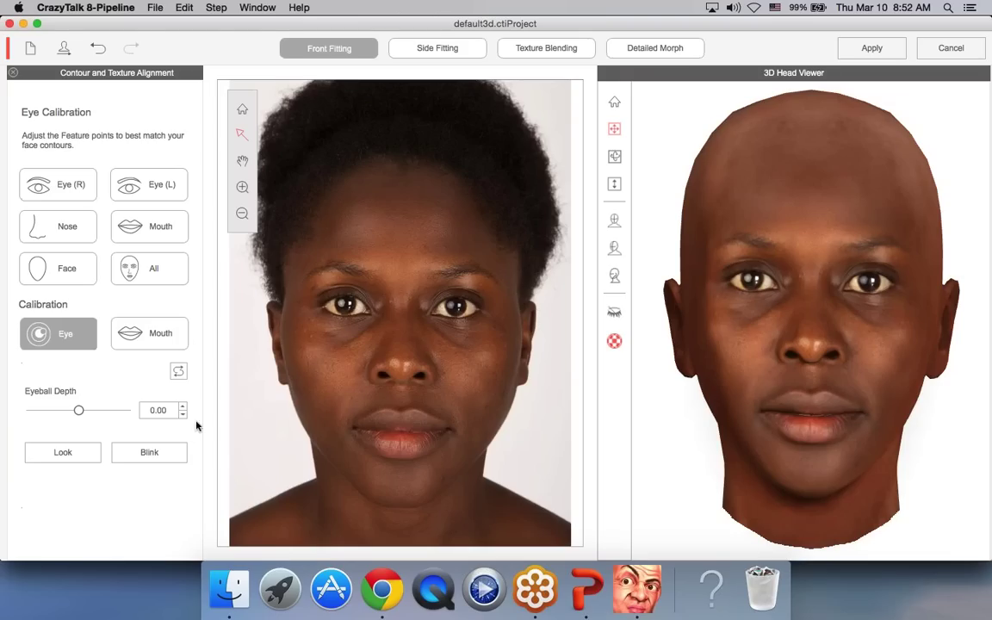
{"action": "left_click", "coordinate": [148, 453]}
{"action": "left_click", "coordinate": [579, 577]}
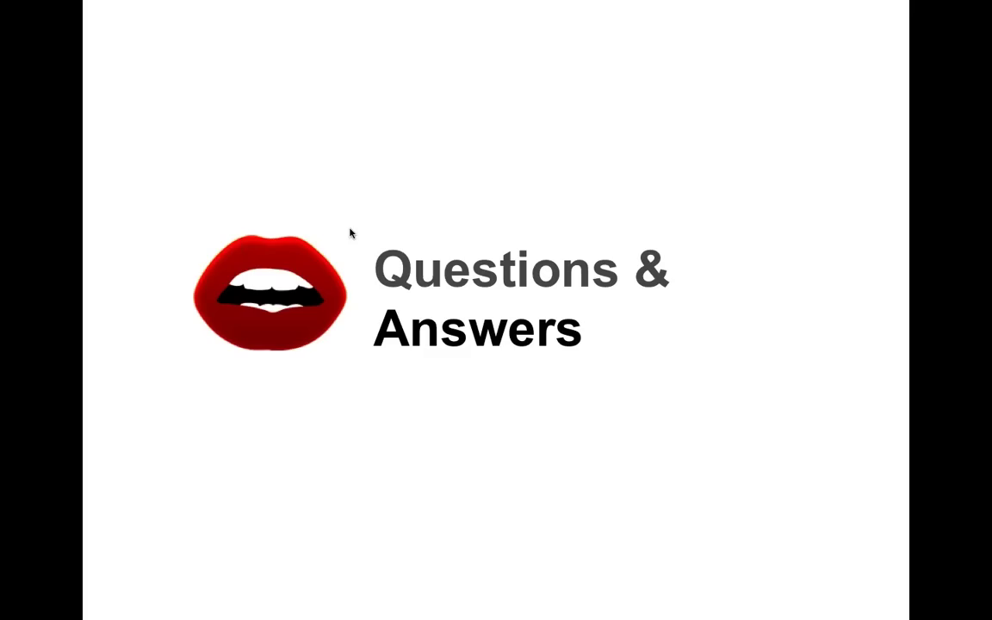
Switch back to CrazyTalk 8-Pipeline with Cmd+Tab
{"action": "key", "text": "super+Tab"}
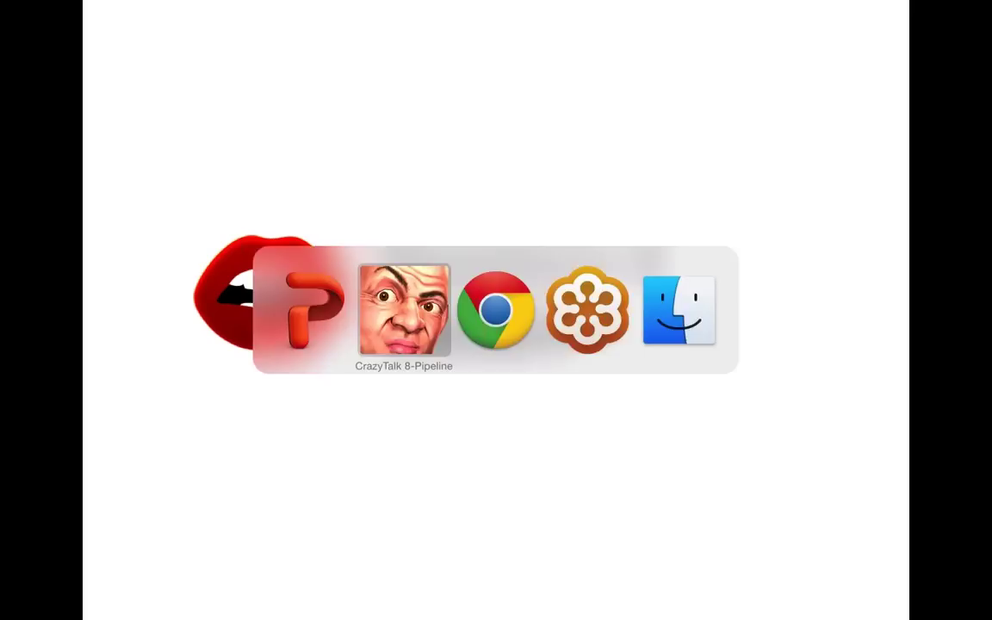
Cancel Head Fitting, confirm discarding its changes, then open the File menu
{"action": "left_click", "coordinate": [947, 50]}
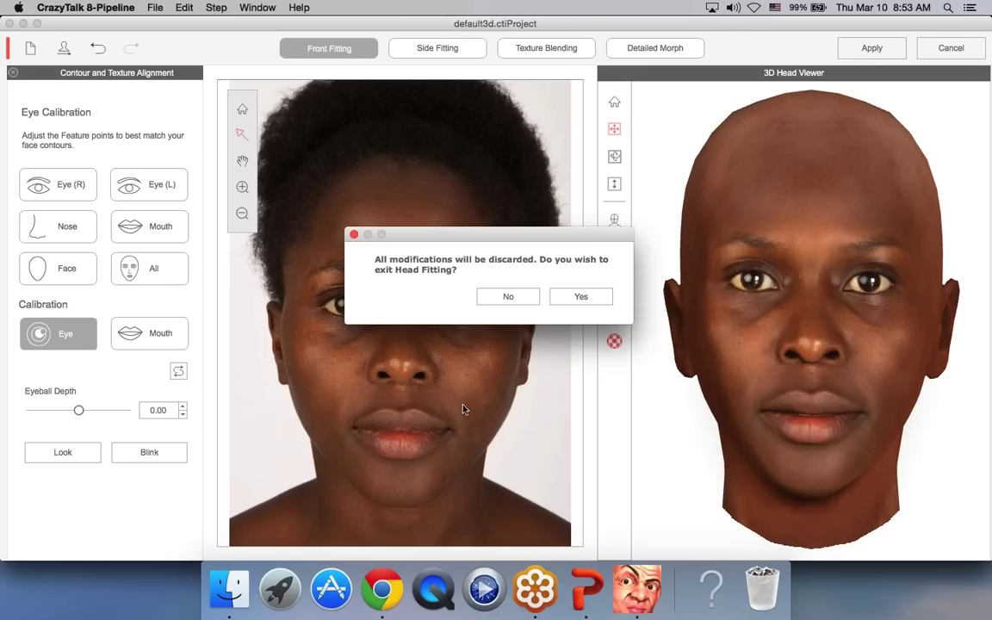
{"action": "left_click", "coordinate": [532, 296]}
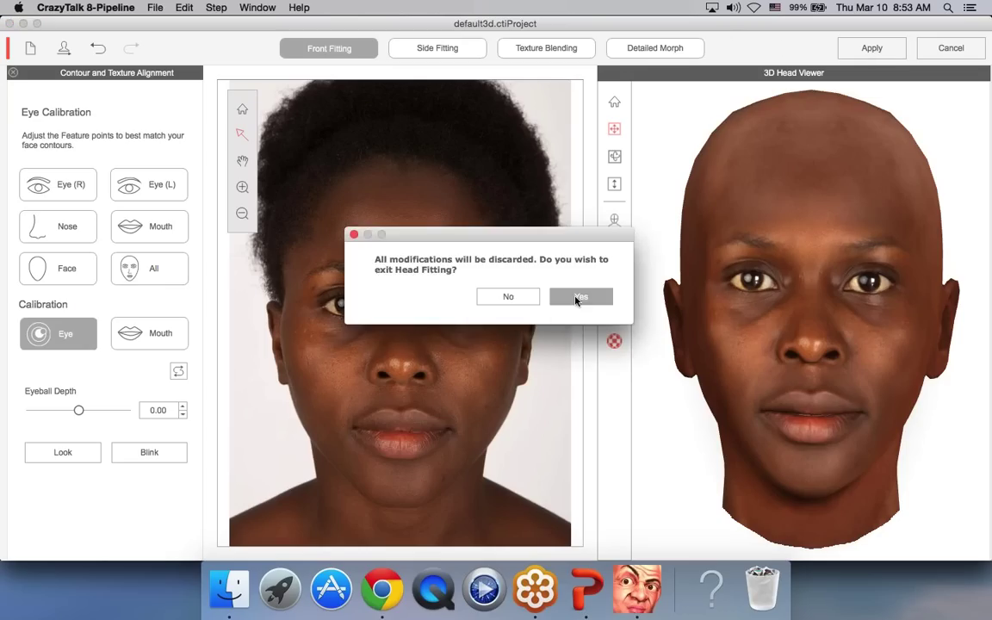
{"action": "left_click", "coordinate": [575, 302]}
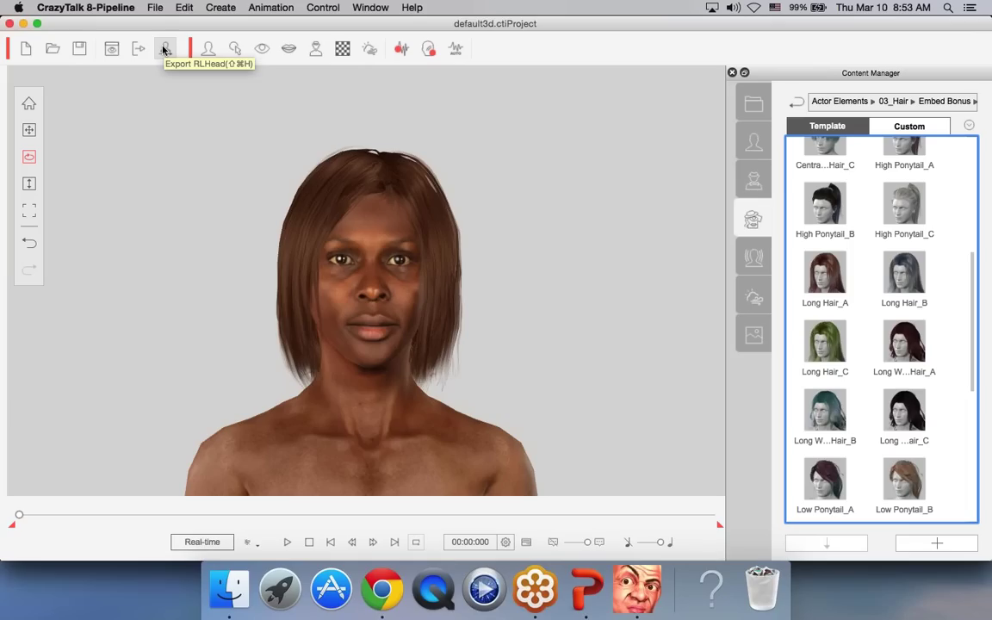
{"action": "left_click", "coordinate": [155, 8]}
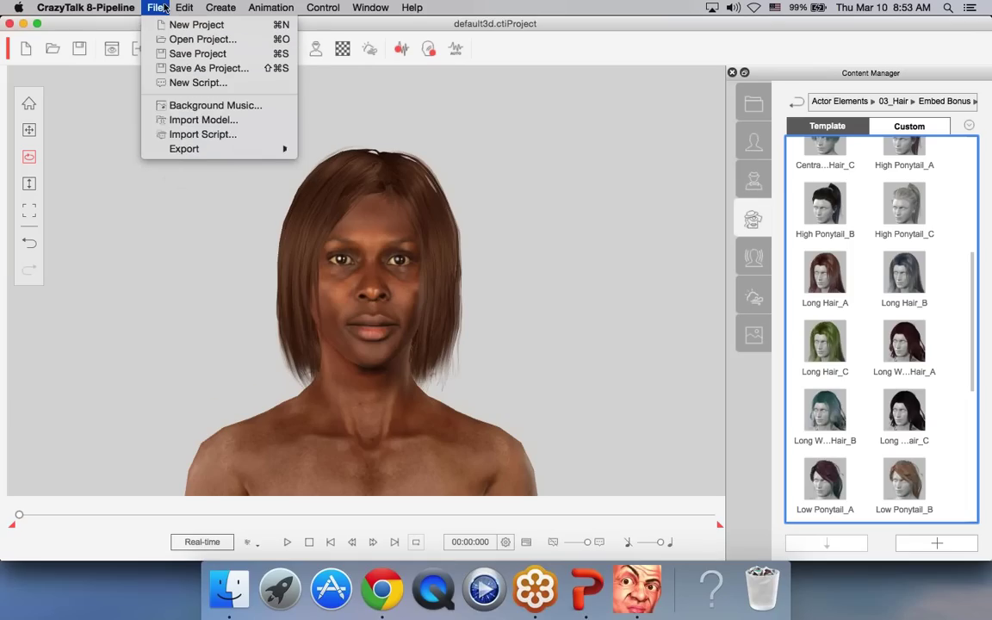
{"action": "mouse_move", "coordinate": [255, 150]}
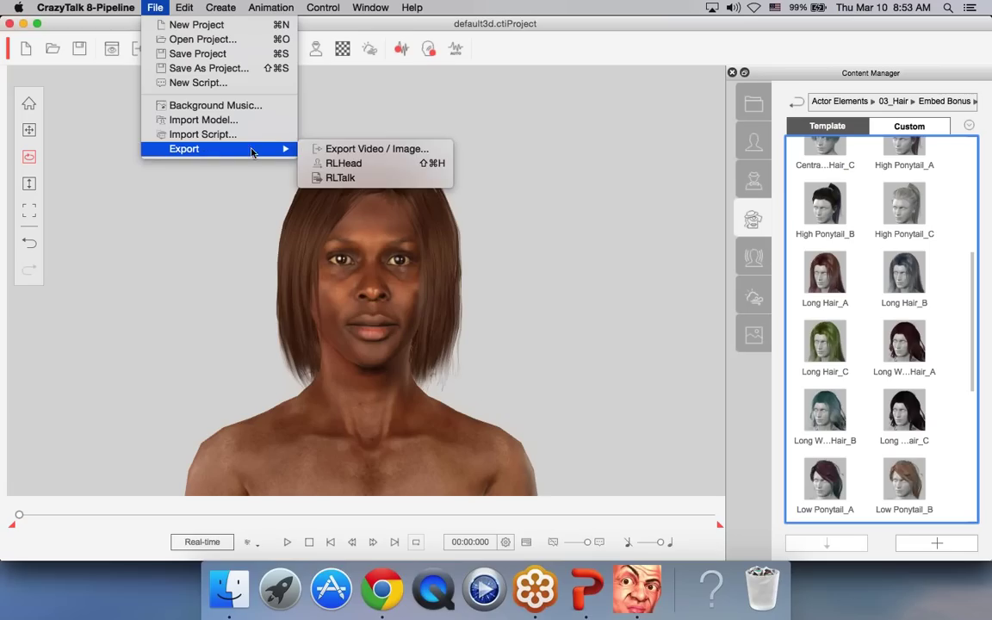
{"action": "left_click", "coordinate": [355, 163]}
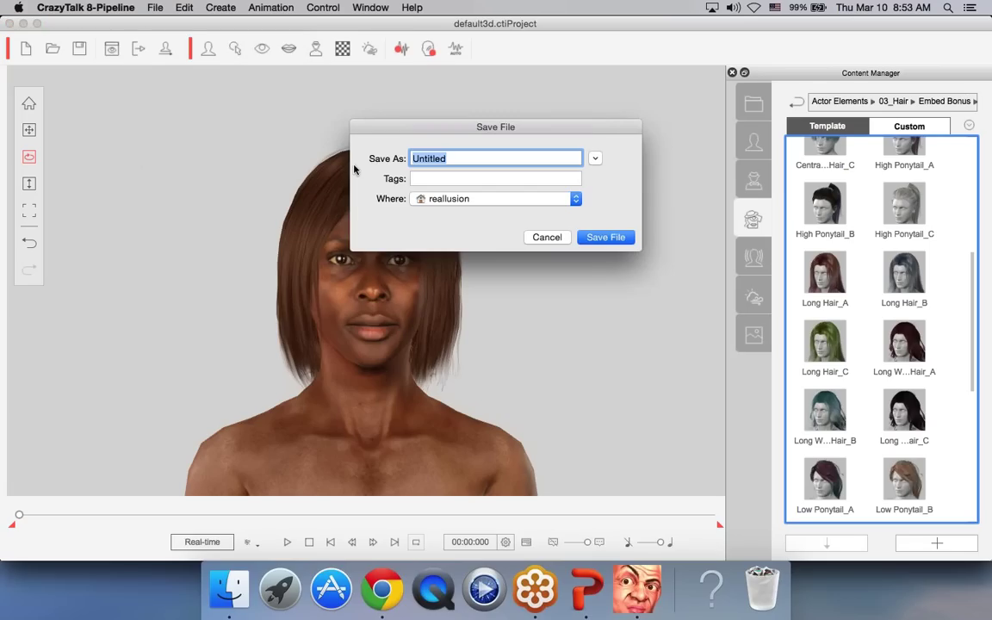
{"action": "left_click", "coordinate": [546, 238]}
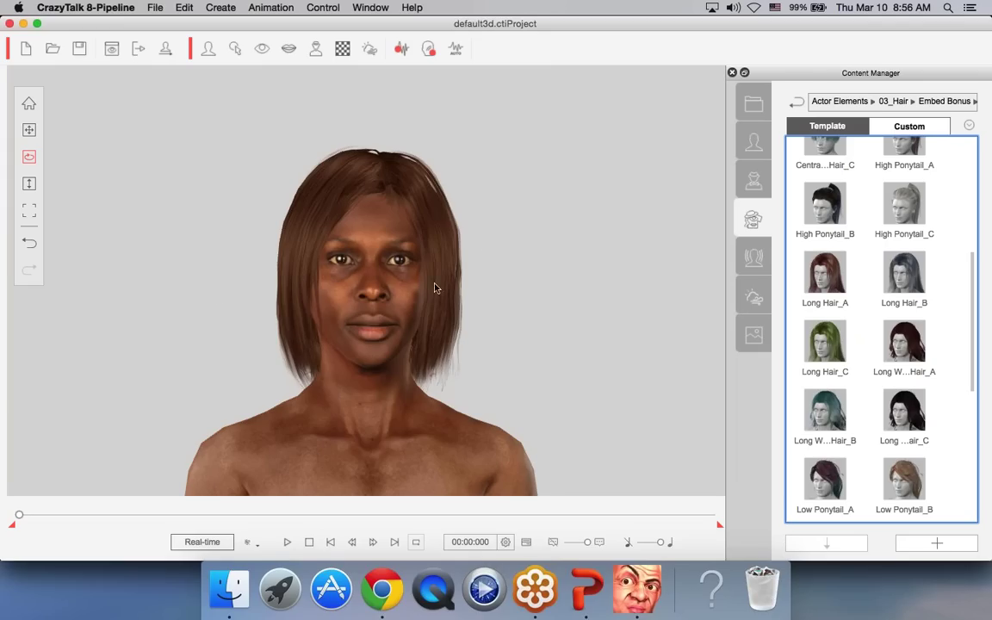
Navigate the Content Manager to Actor > Custom > 3D Actor to show the saved Adrienne actor
{"action": "left_click", "coordinate": [754, 103]}
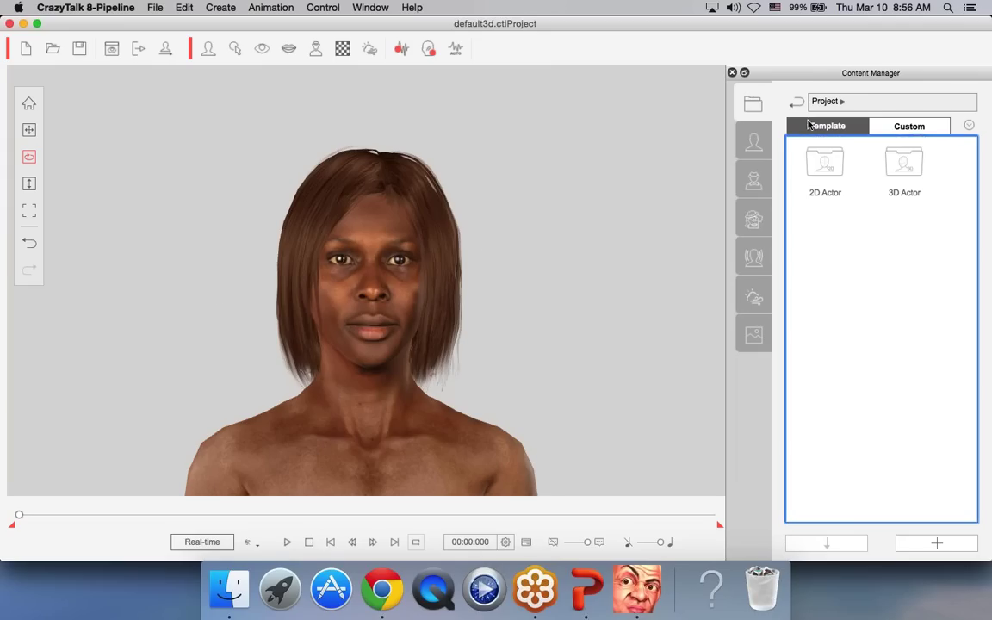
{"action": "left_click", "coordinate": [916, 131]}
{"action": "double_click", "coordinate": [900, 172]}
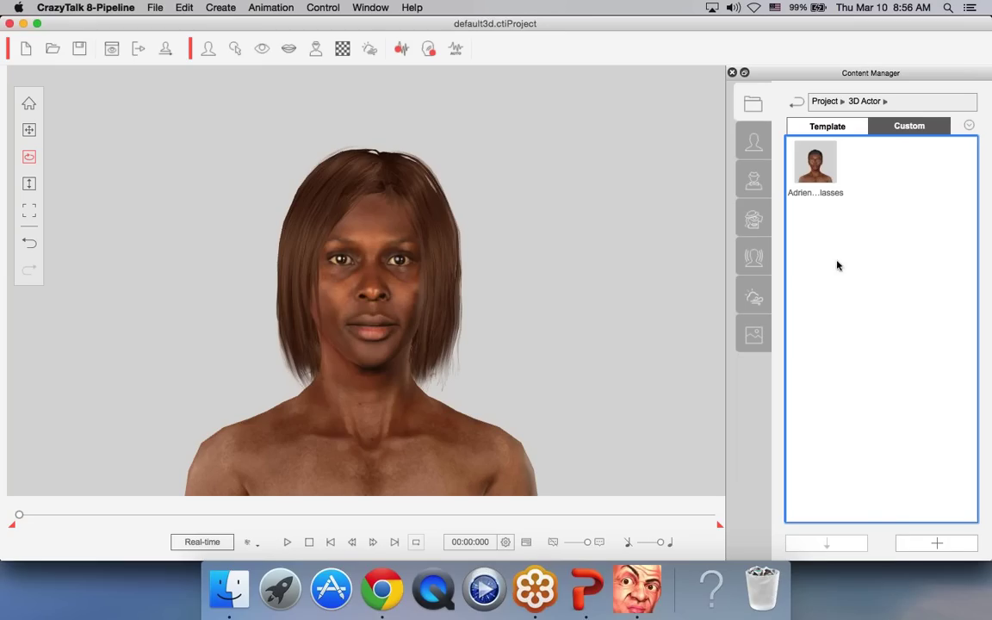
{"action": "left_click", "coordinate": [754, 140]}
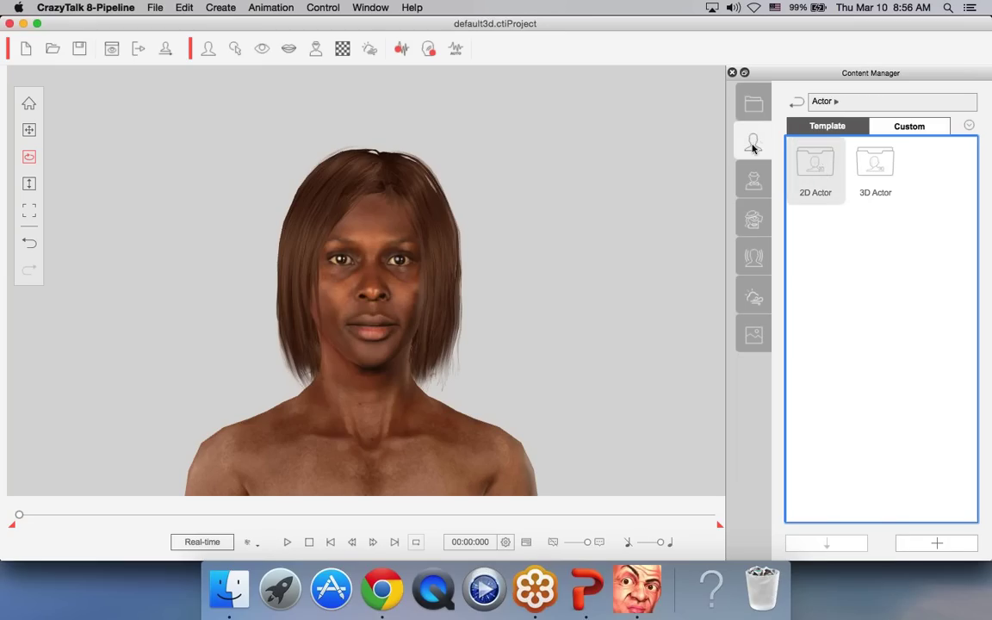
{"action": "left_click", "coordinate": [904, 127]}
{"action": "double_click", "coordinate": [871, 171]}
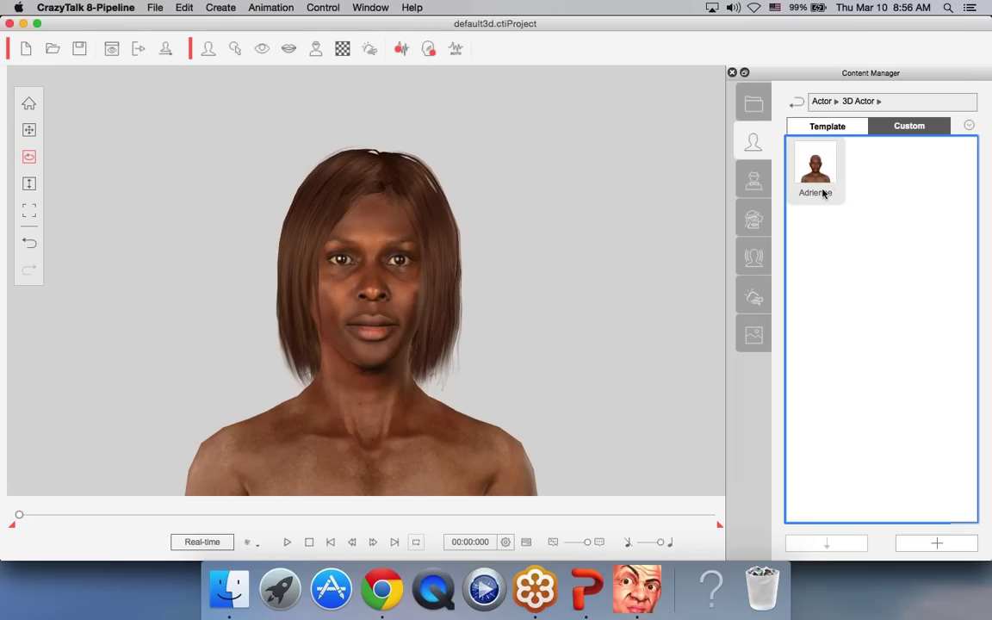
{"action": "left_click", "coordinate": [753, 103]}
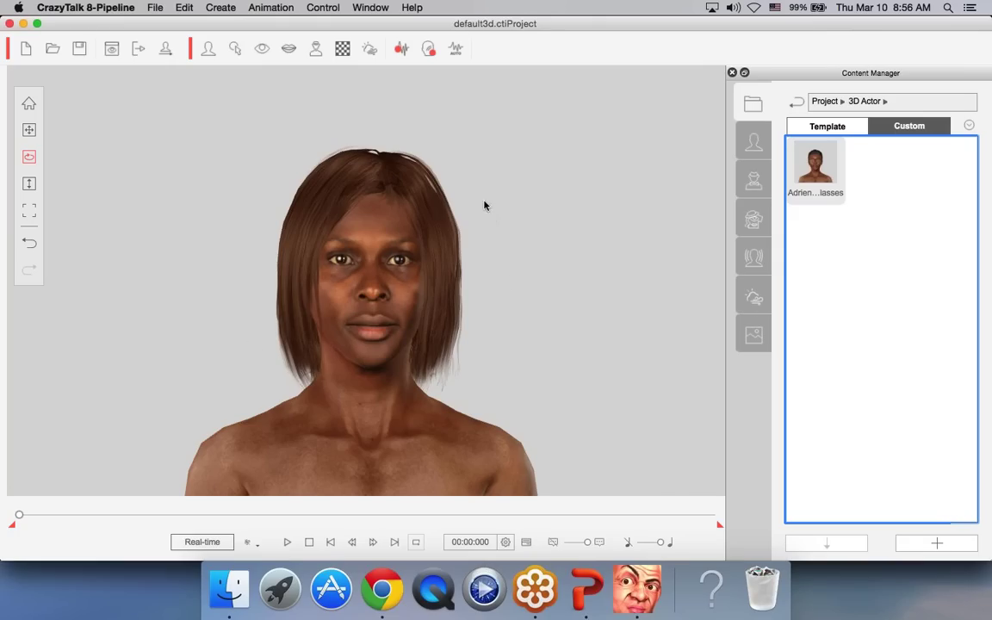
{"action": "left_click", "coordinate": [754, 142]}
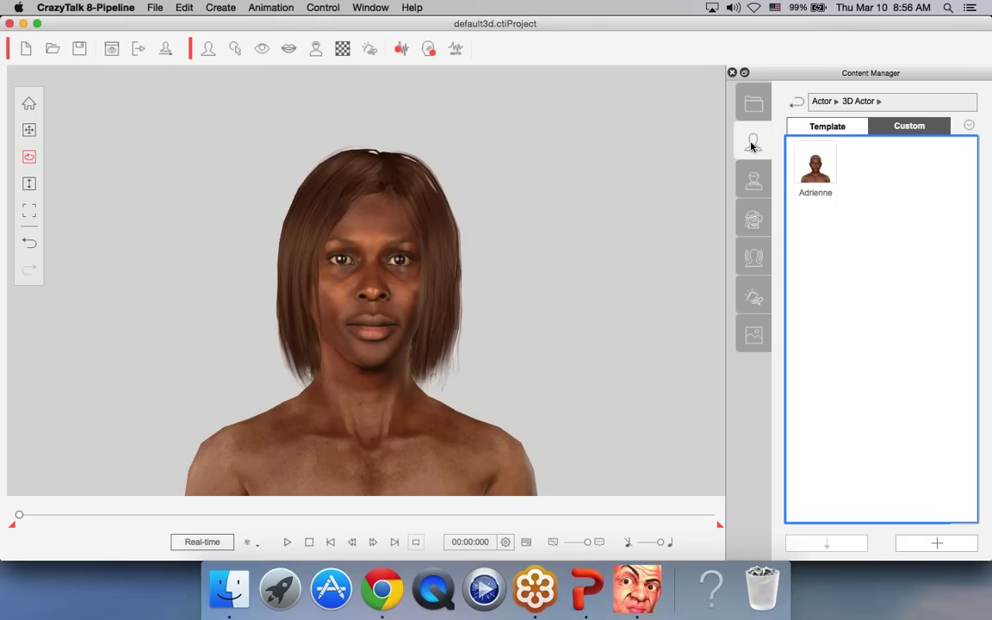
{"action": "left_click", "coordinate": [795, 102]}
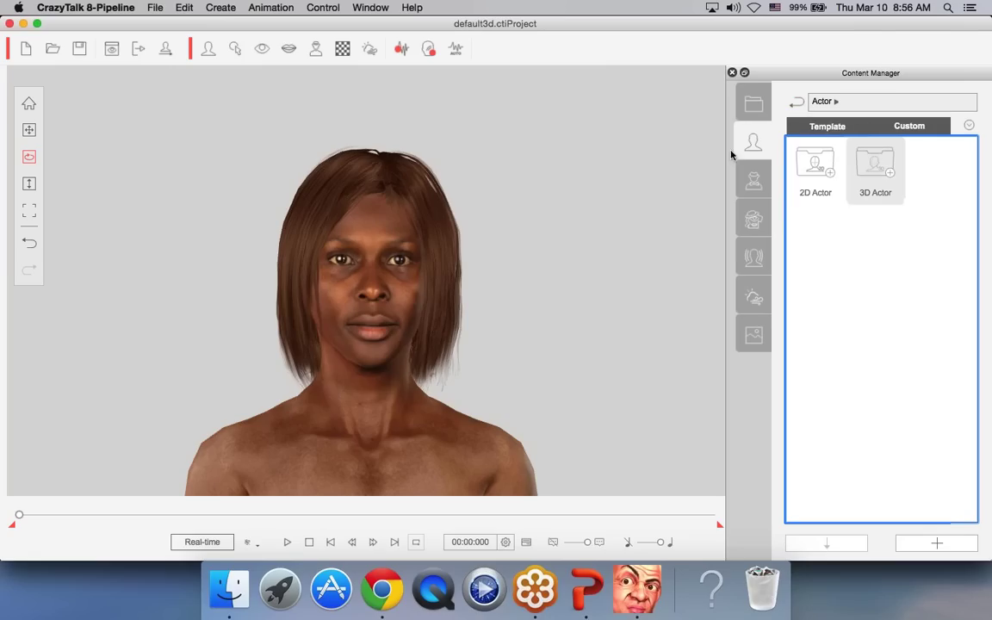
{"action": "double_click", "coordinate": [868, 162]}
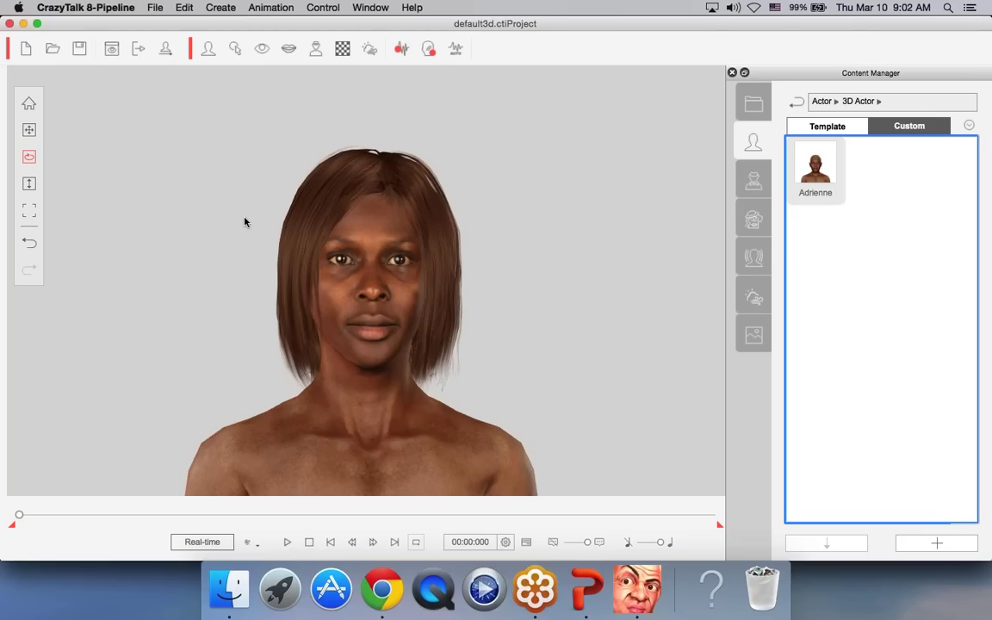
Return to the slideshow's Questions & Answers slide
{"action": "left_click", "coordinate": [587, 589]}
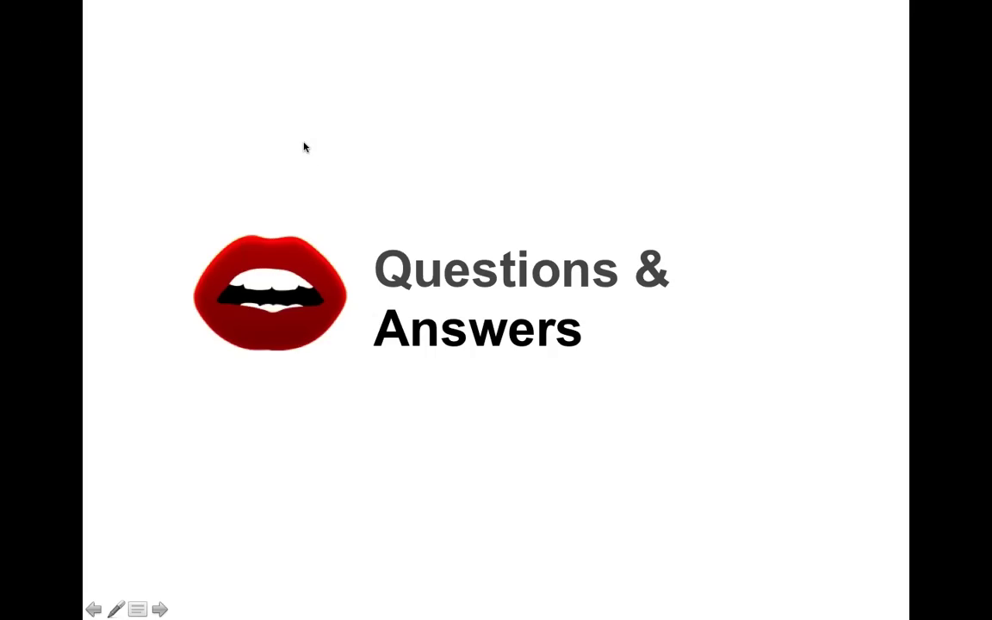
Advance to the survey thank-you slide offering the $10 Content Store gift card
{"action": "left_click", "coordinate": [291, 187]}
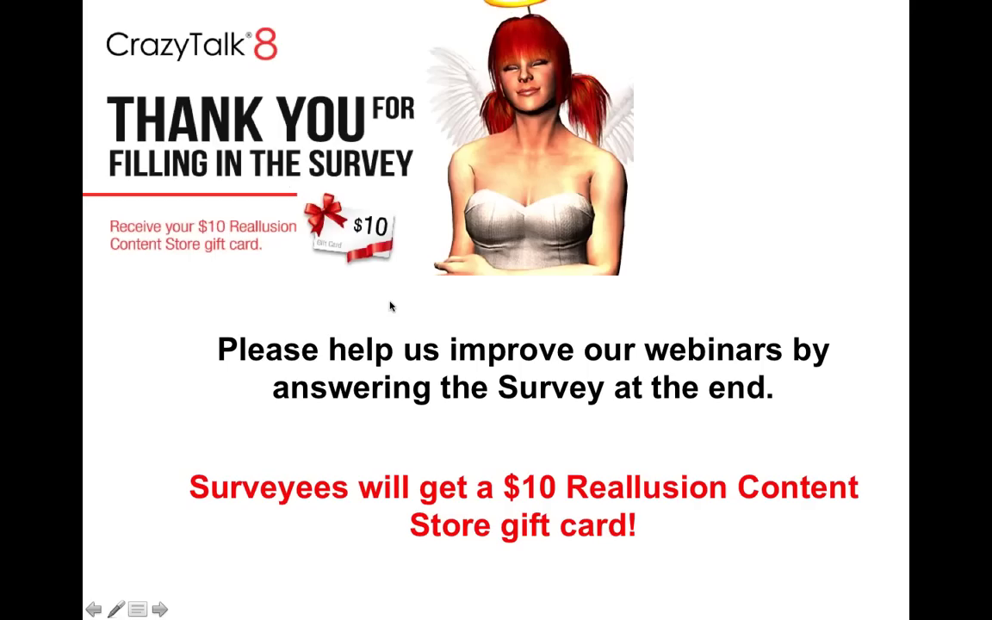